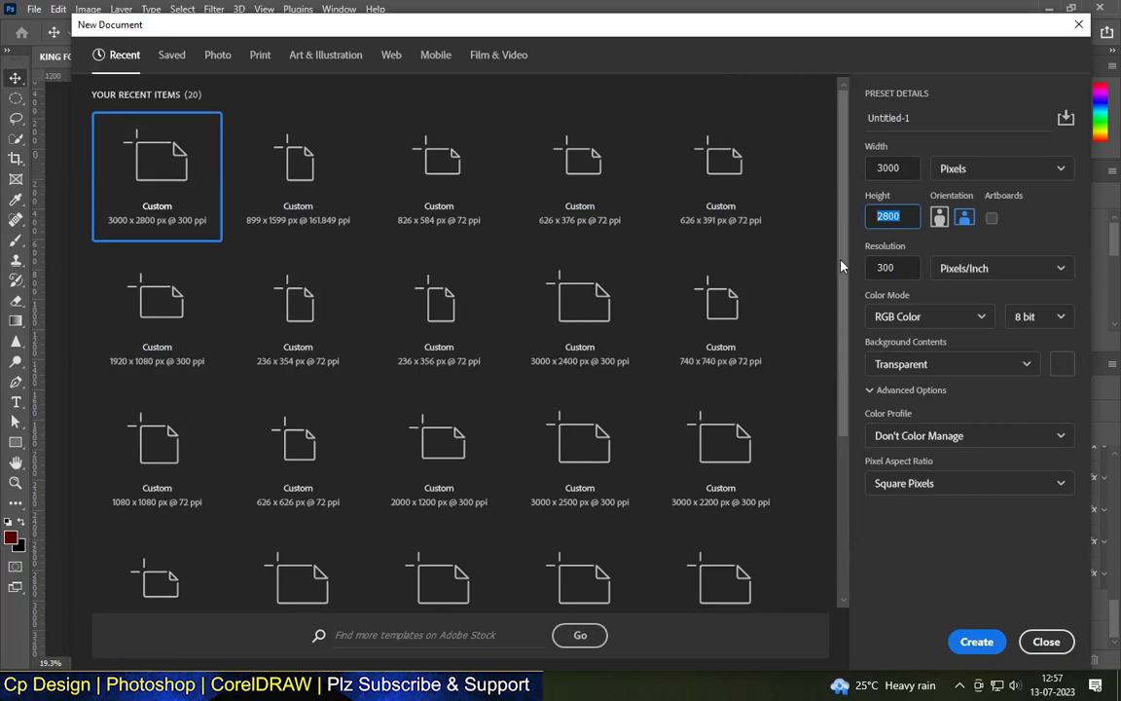
- Create a new 3000 × 1700 px document at 72 ppi
type("1700")
key("Tab")
type("72")
left_click(976, 642)
- Add a Solid Color fill layer above the empty layer
left_click(364, 274)
scroll(443, 261, "down", 1)
left_click(1051, 660)
key("ctrl+z")
left_click(1032, 660)
left_click(1027, 388)
- Set the fill colour to a deep reddish brown, #882d04, and confirm it
left_click(820, 357)
left_click(799, 206)
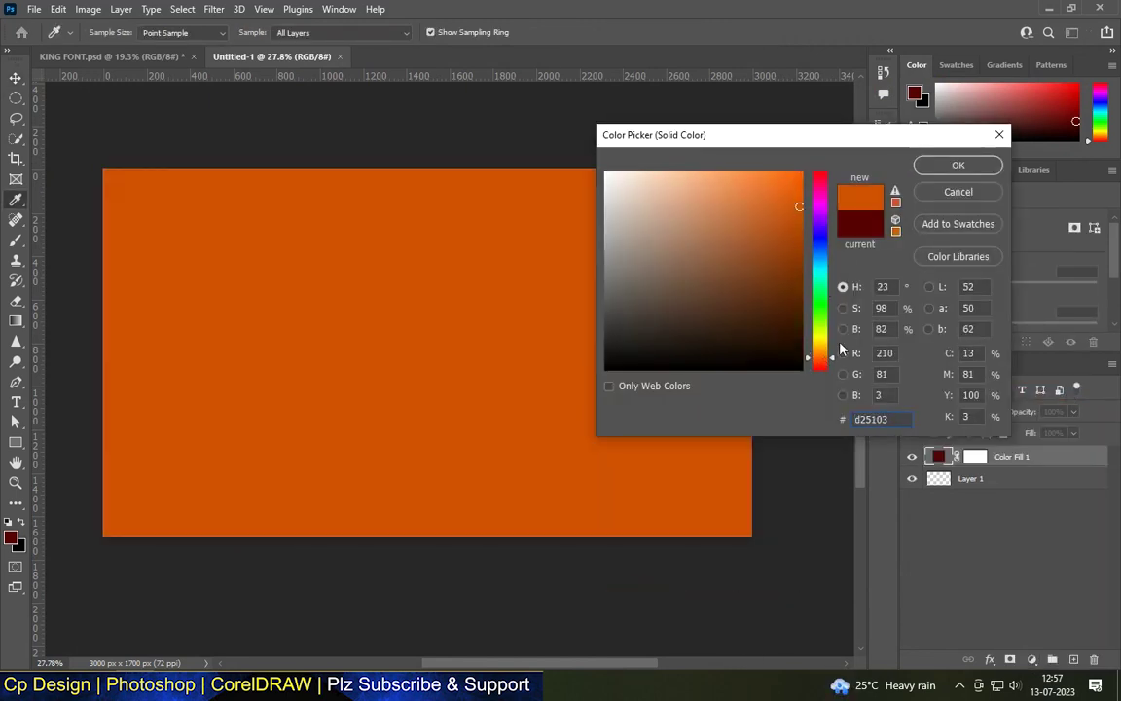
left_click_drag(832, 357, 832, 361)
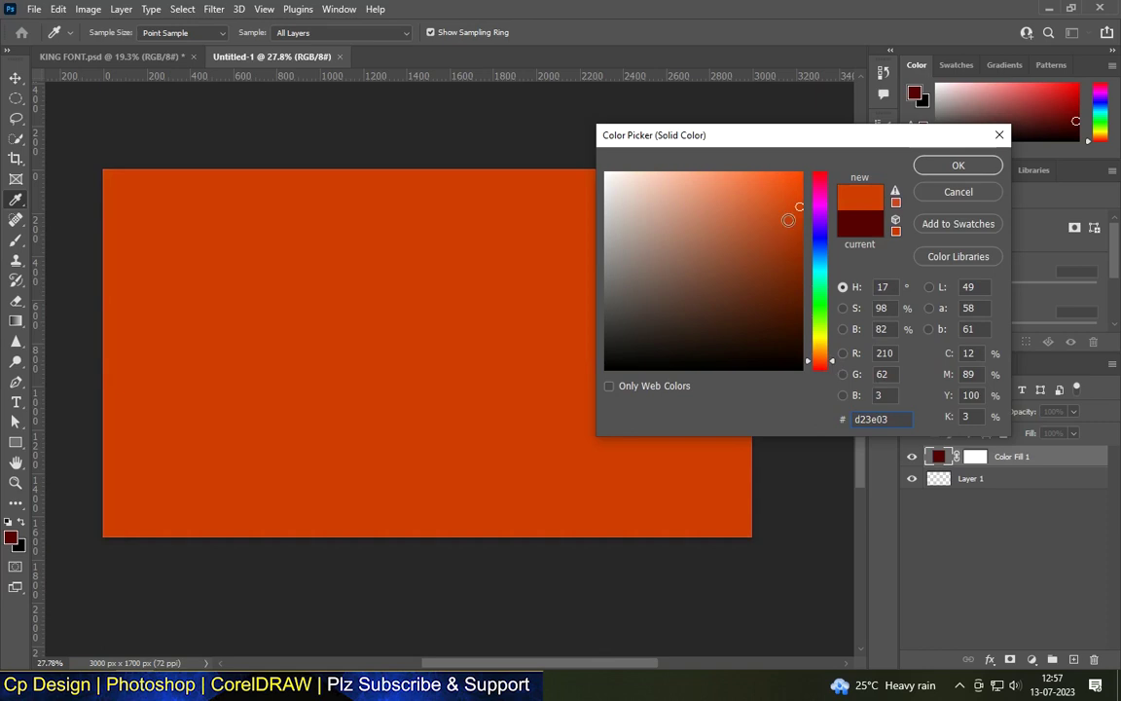
left_click(799, 176)
left_click(832, 359)
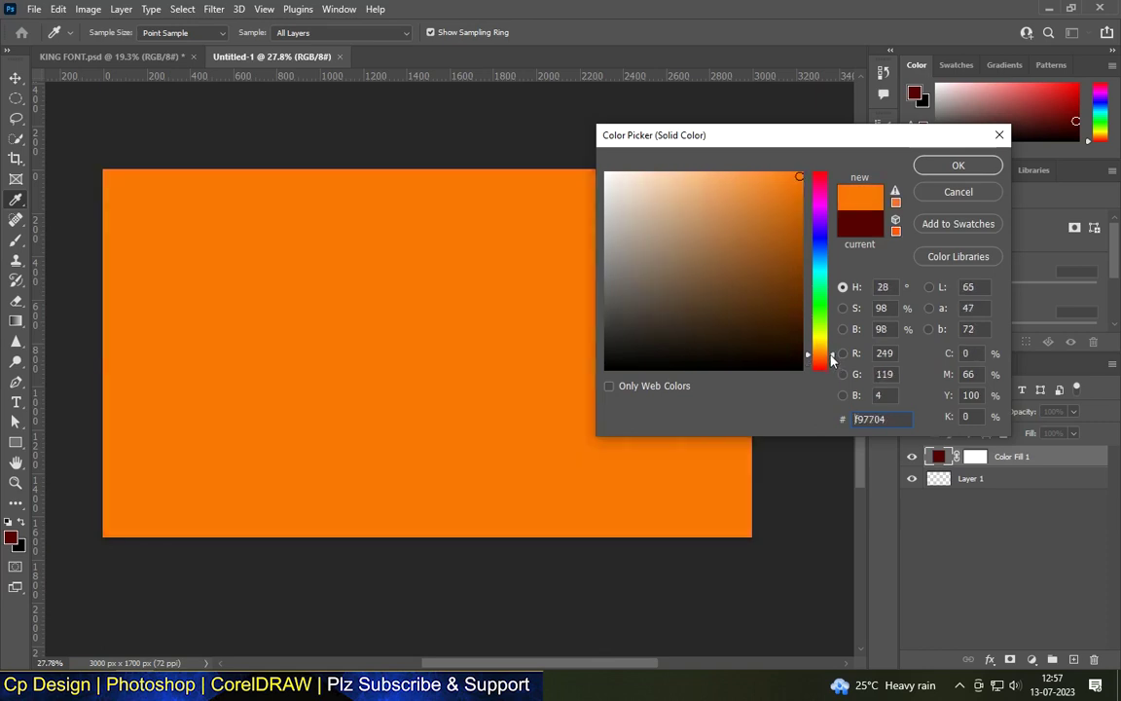
left_click(799, 226)
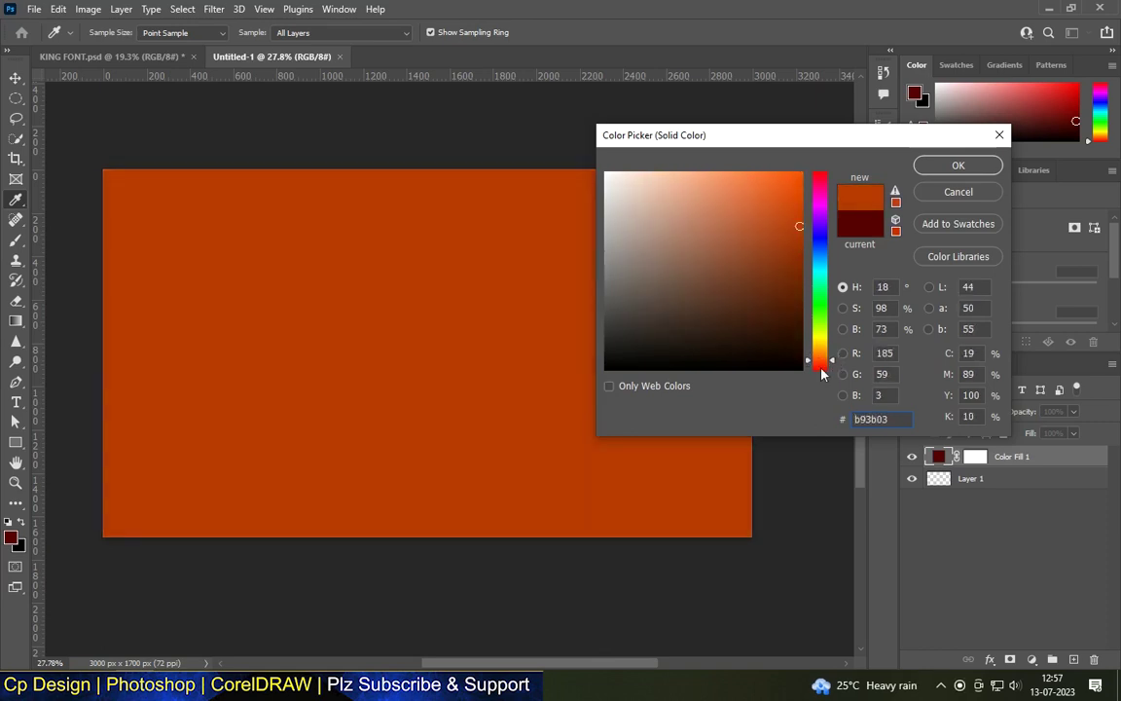
left_click(796, 263)
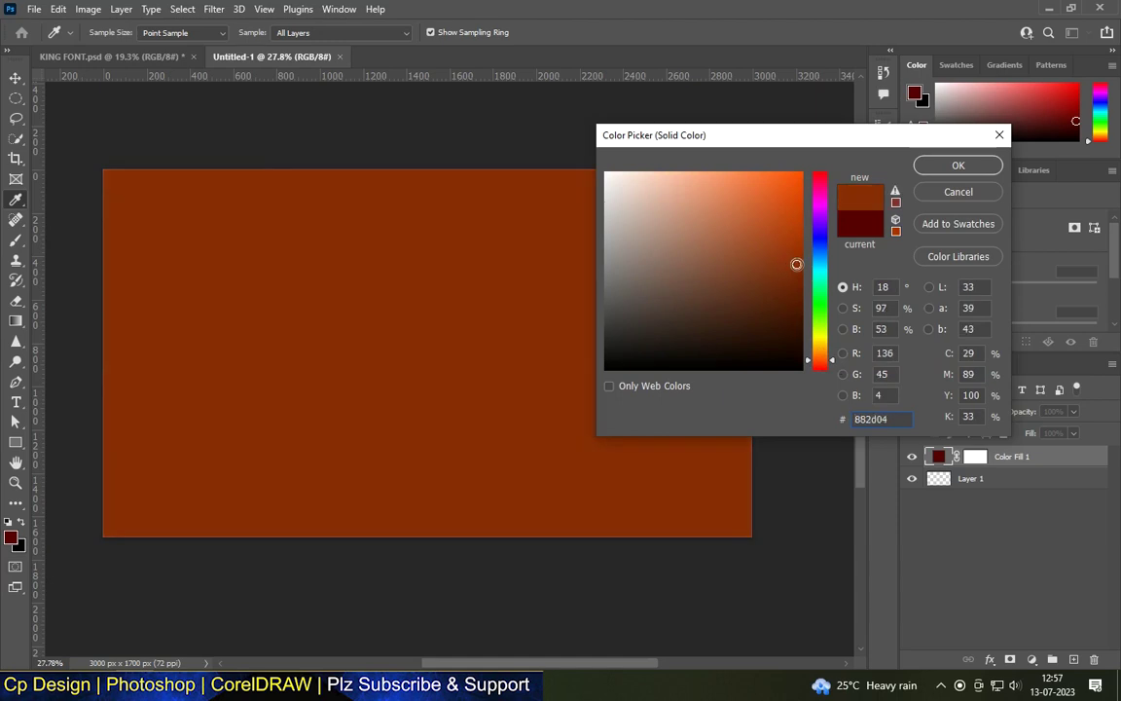
key("Return")
left_click(16, 401)
- Type the word 'king' on the canvas with the Type tool
left_click(364, 344)
type("king")
key("ctrl+Return")
key("v")
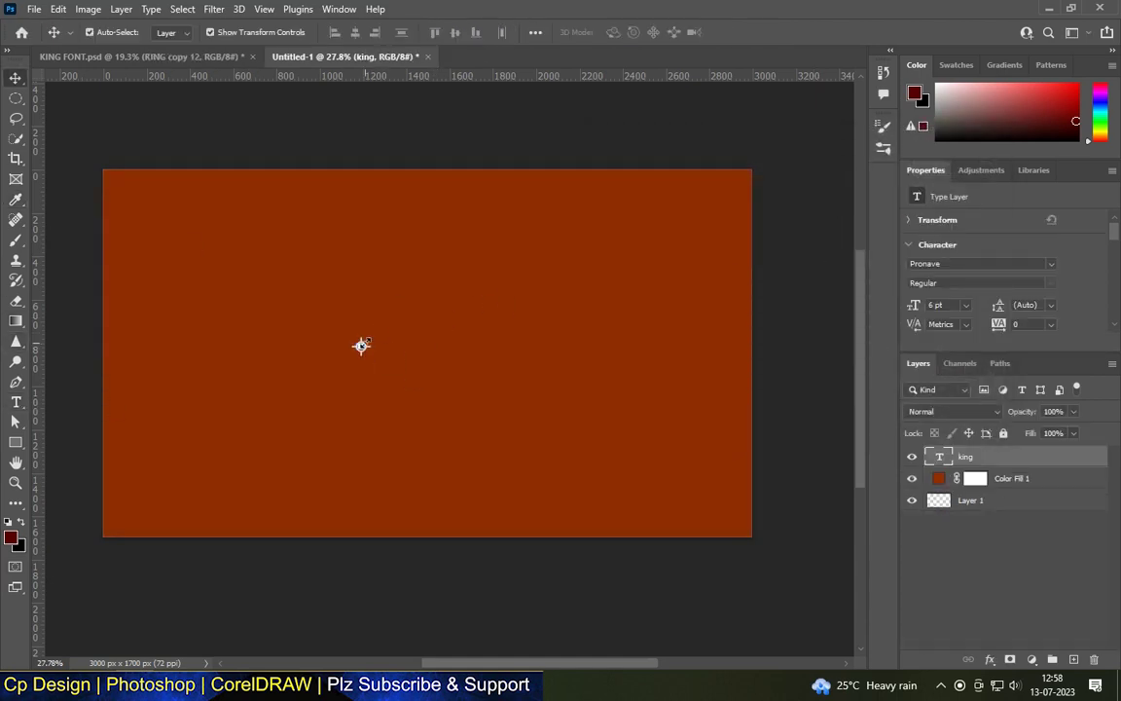
- Scale the KING text up across most of the canvas and move it toward the centre
key("ctrl+t")
left_click_drag(367, 341, 587, 255)
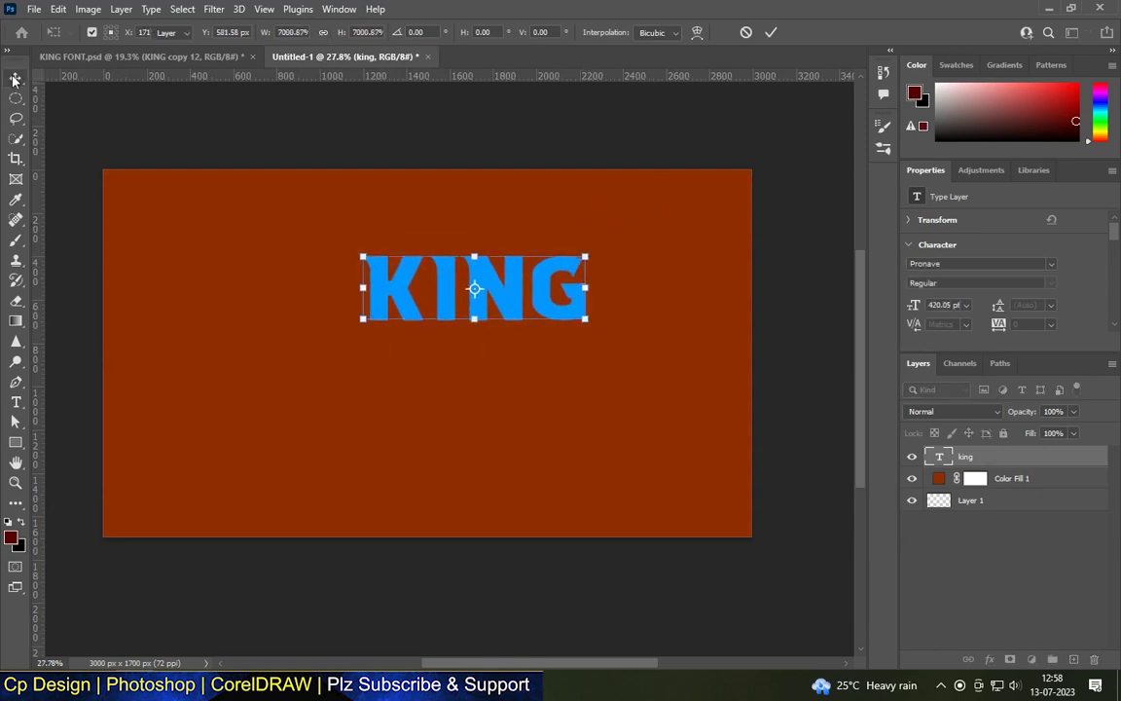
key("Return")
mouse_move(474, 292)
left_mouse_down()
mouse_move(408, 363)
mouse_move(364, 341)
mouse_move(300, 395)
mouse_move(209, 412)
left_mouse_up()
left_click_drag(607, 234, 691, 193)
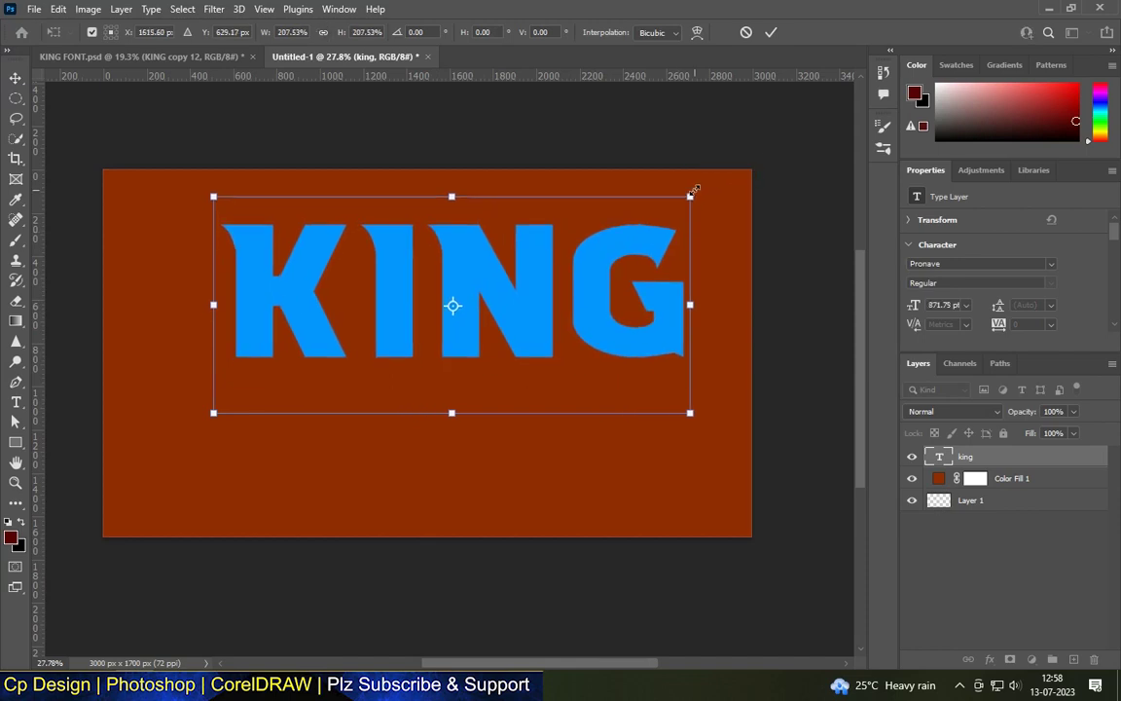
left_click_drag(213, 413, 141, 446)
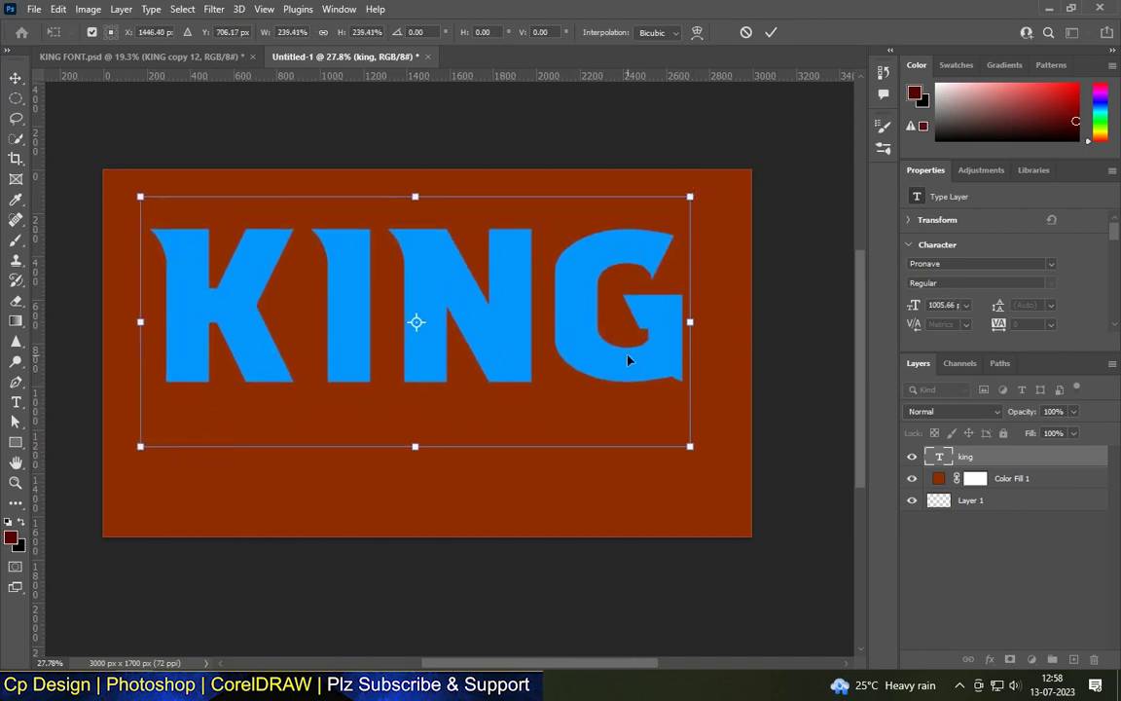
key("Return")
left_click_drag(436, 272, 450, 321)
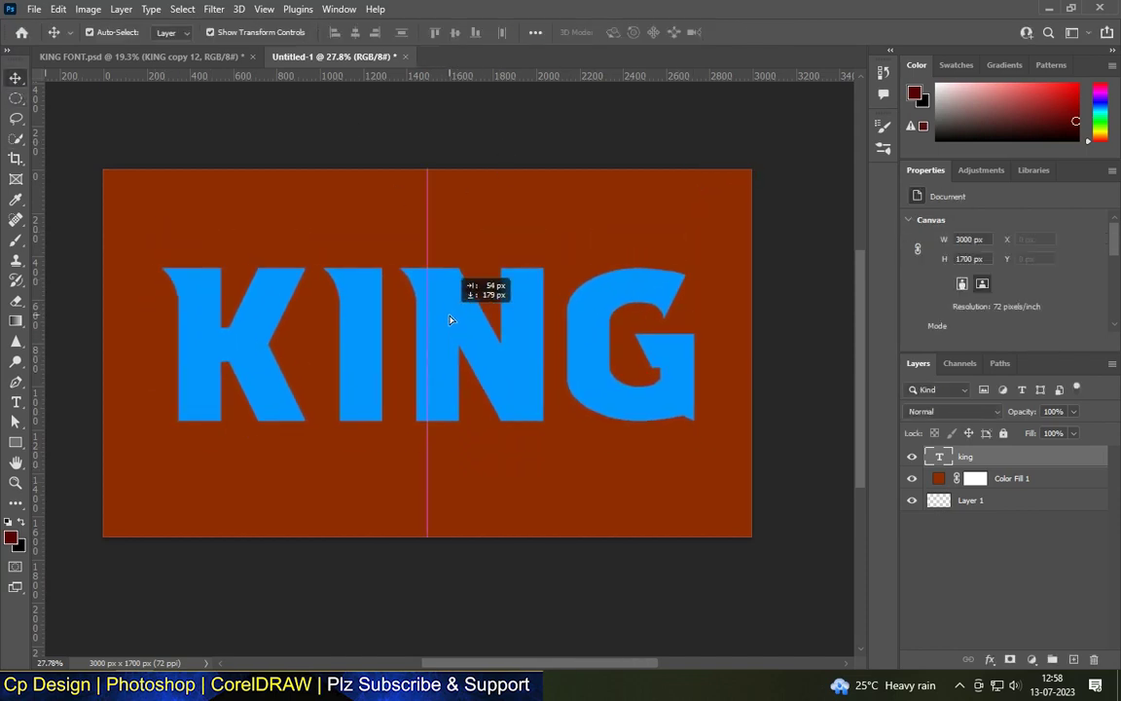
- Set the KING text's font size to 1063 pt
key("ctrl+t")
left_click_drag(693, 268, 707, 230)
left_click_drag(166, 480, 149, 491)
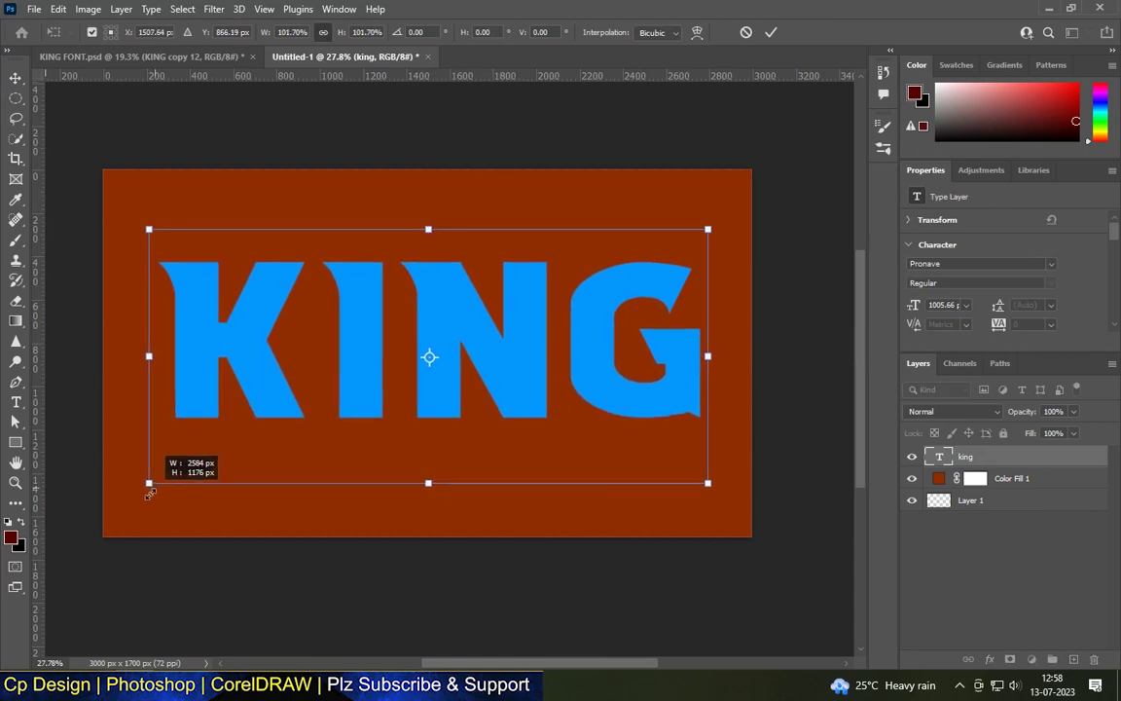
key("Escape")
left_click(944, 305)
type("1063")
key("Return")
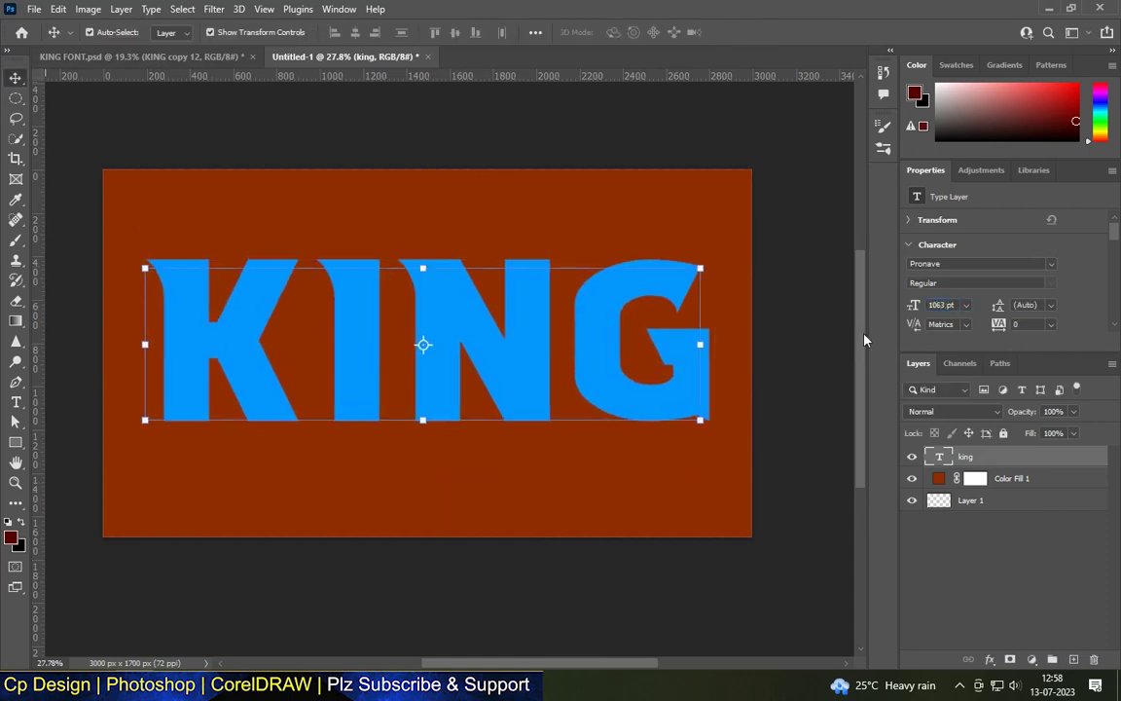
- Centre the 1063 pt KING text on the brown background
left_click_drag(457, 276, 462, 317)
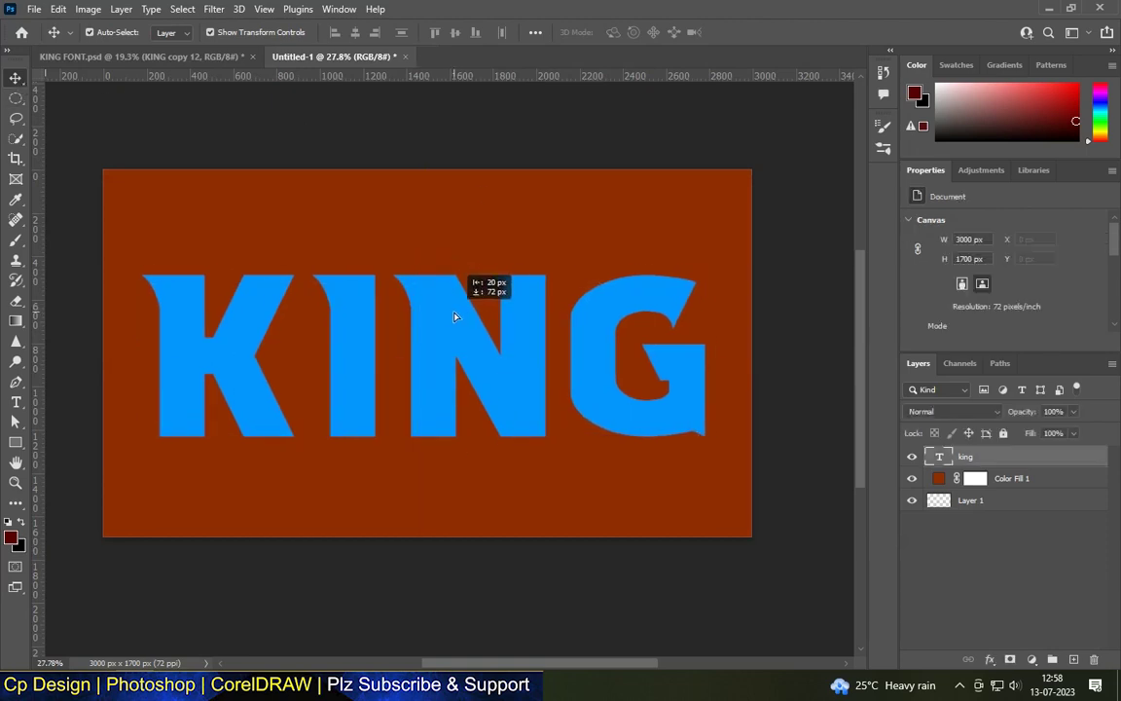
left_click_drag(461, 317, 451, 324)
scroll(693, 333, "down", 3)
left_click(693, 333)
scroll(525, 210, "up", 3)
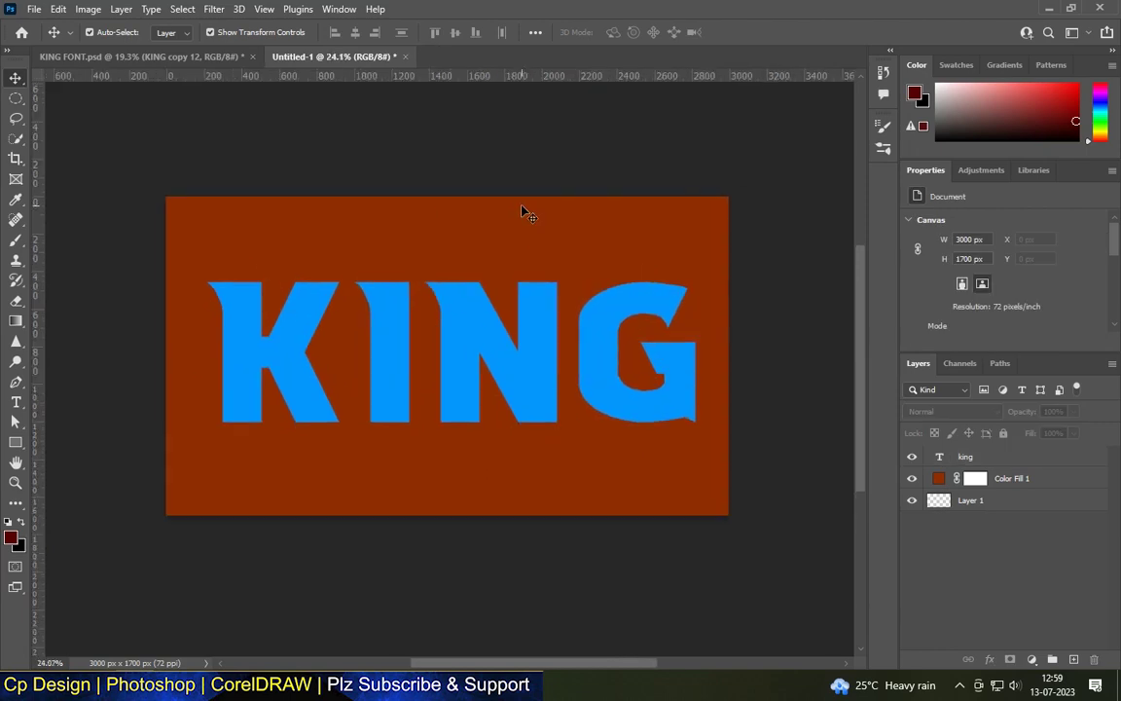
scroll(470, 413, "up", 1)
scroll(469, 414, "up", 1)
left_click_drag(466, 301, 465, 309)
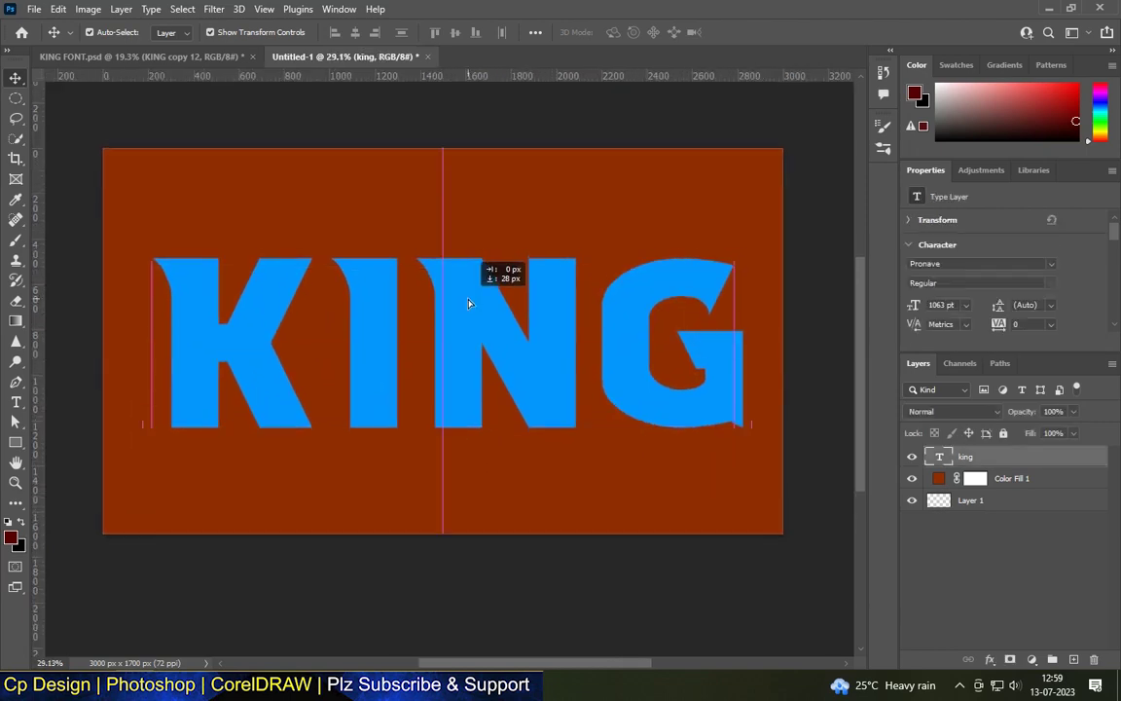
left_click(761, 346)
left_click(531, 321)
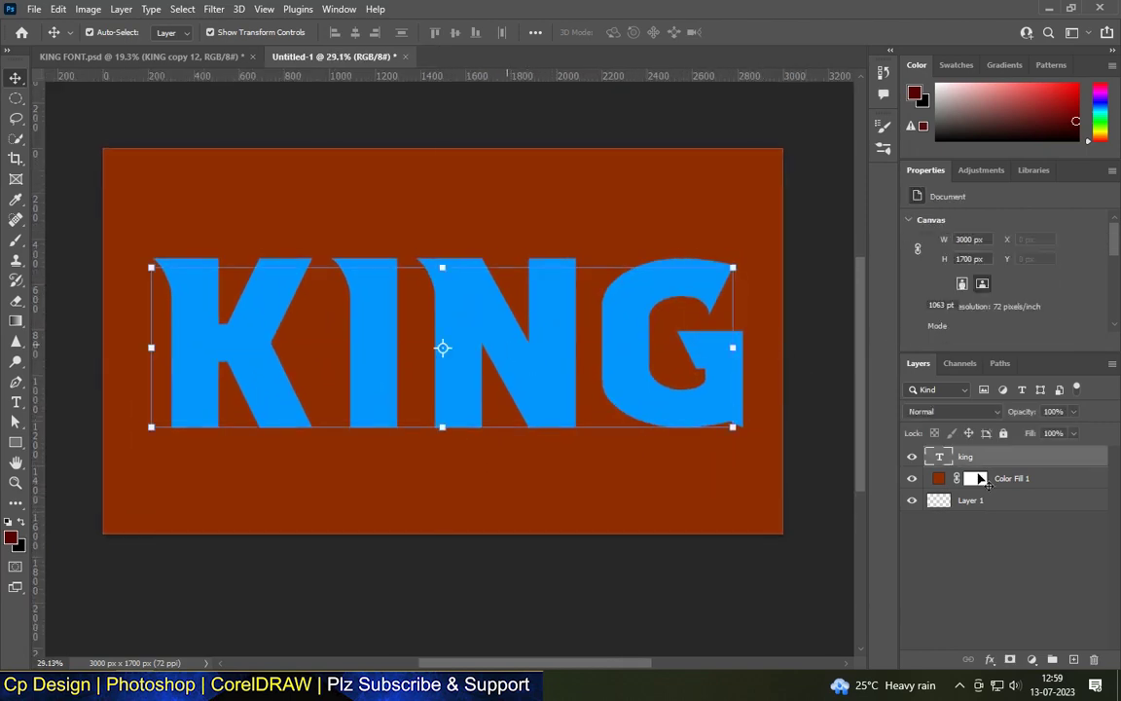
double_click(989, 467)
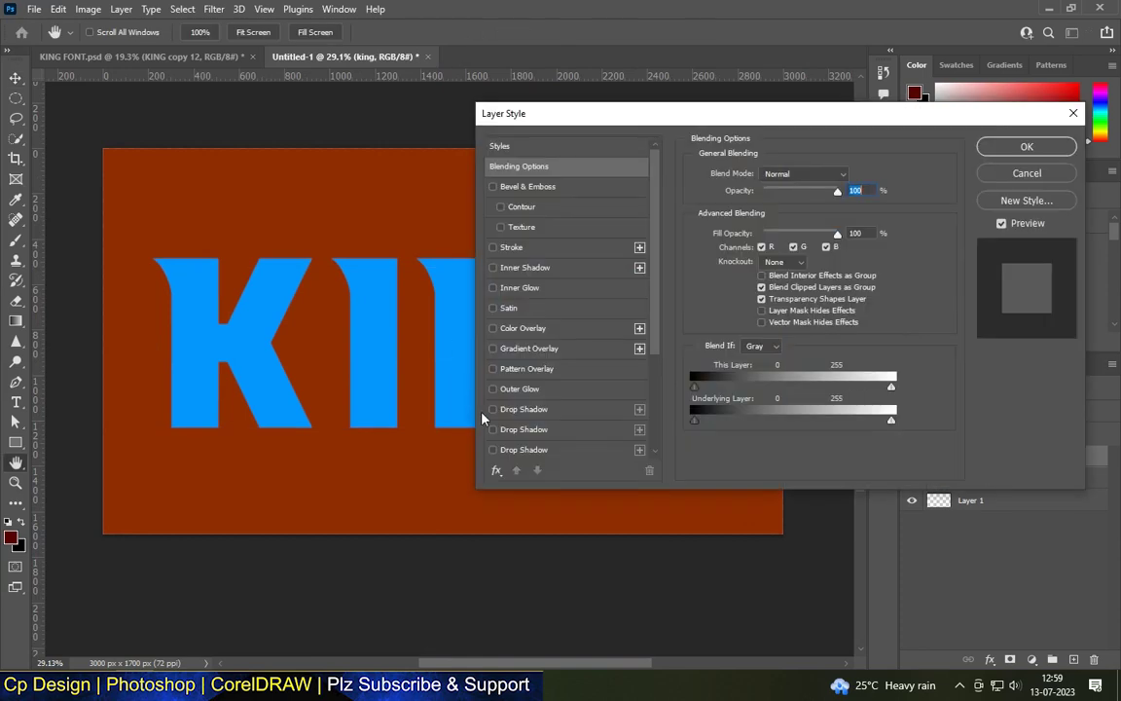
- Enable five Drop Shadow effects on the KING layer
left_click(492, 408)
scroll(489, 388, "down", 1)
left_click(493, 388)
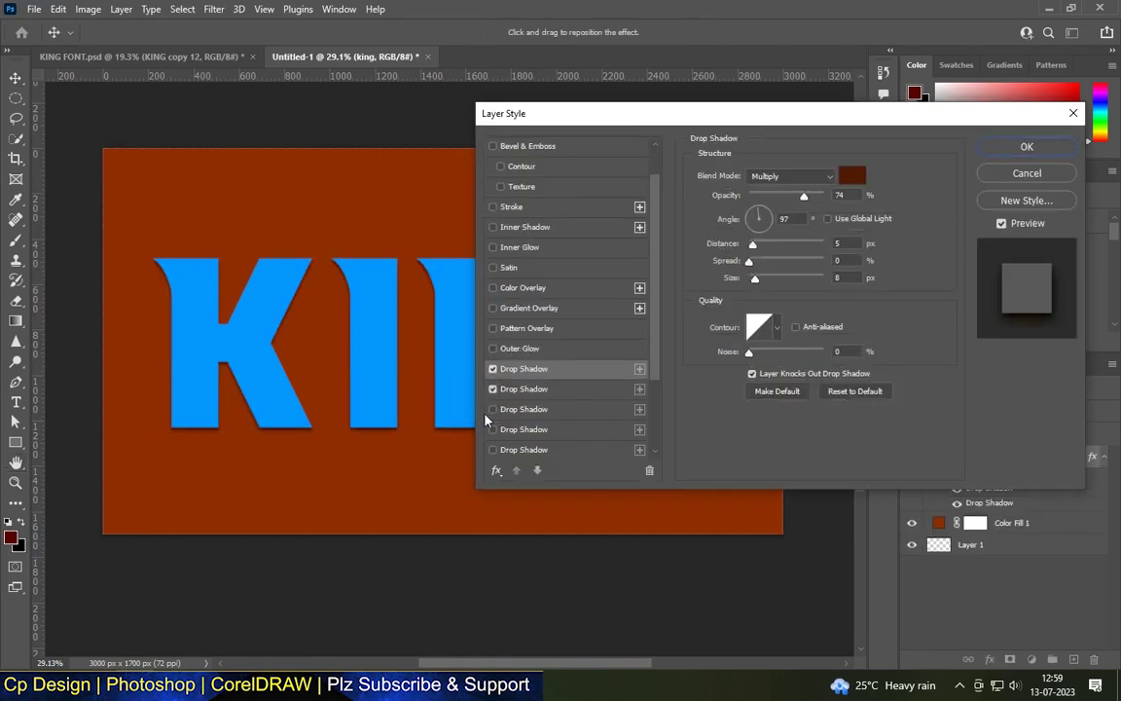
left_click(493, 409)
left_click(493, 429)
scroll(495, 459, "down", 1)
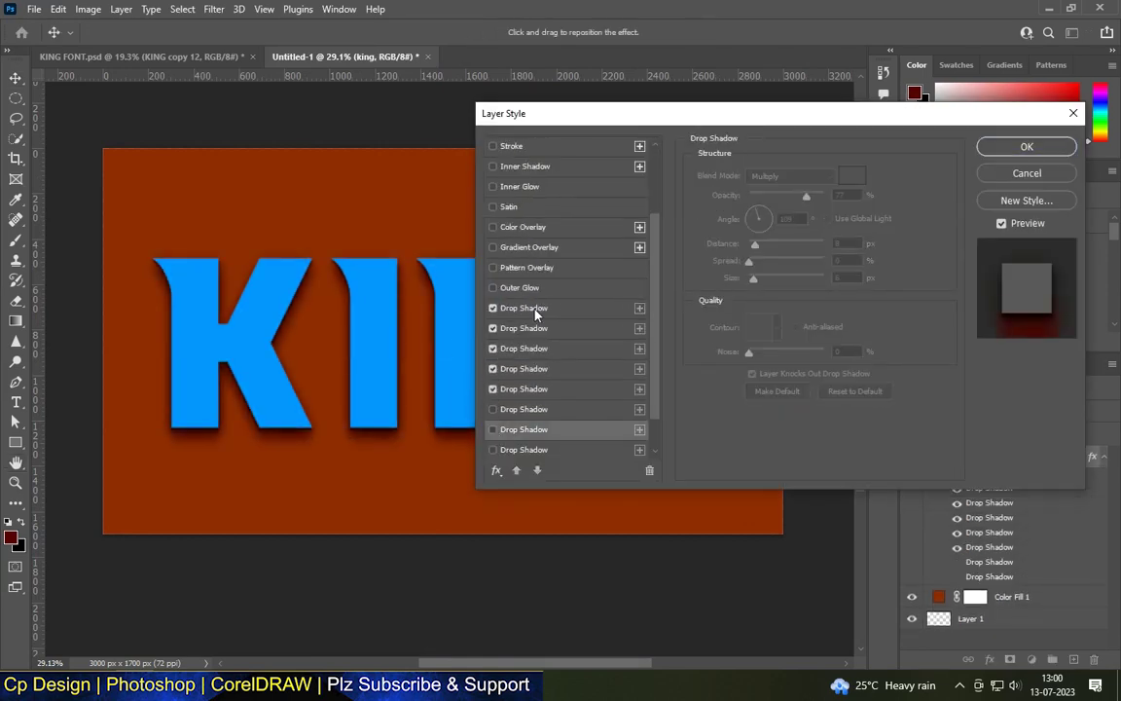
- Push the fifth and third shadows farther out, shrink the fourth's size, and apply
left_click(542, 307)
left_click(540, 388)
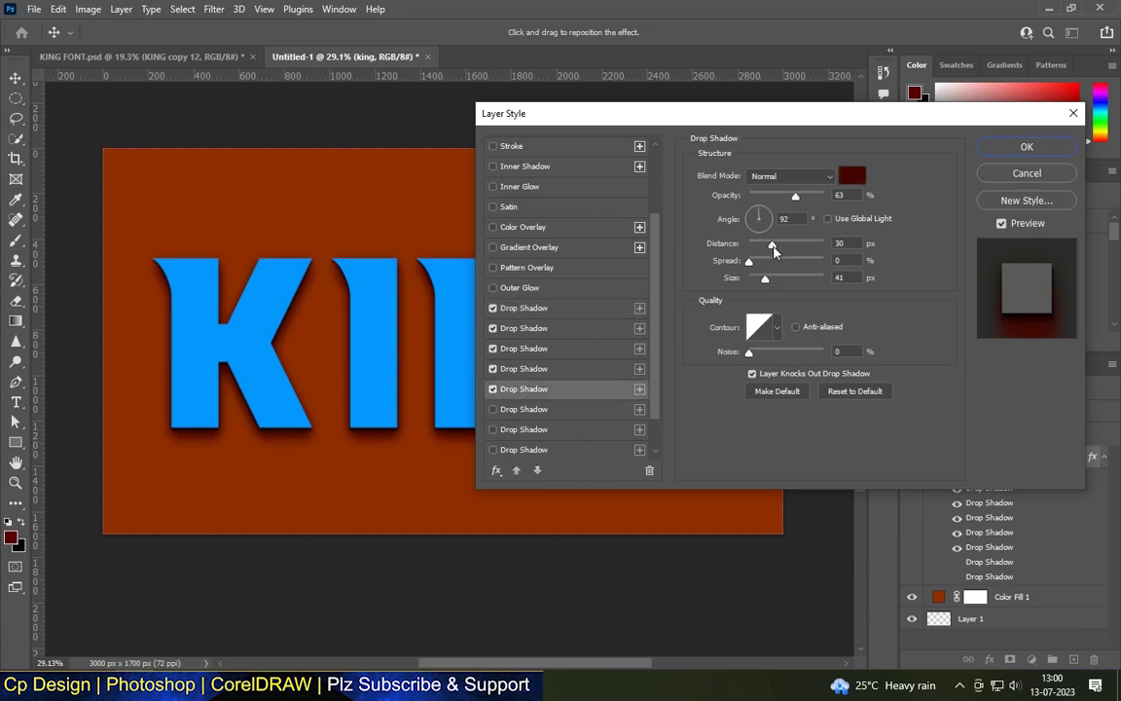
left_click_drag(774, 250, 814, 251)
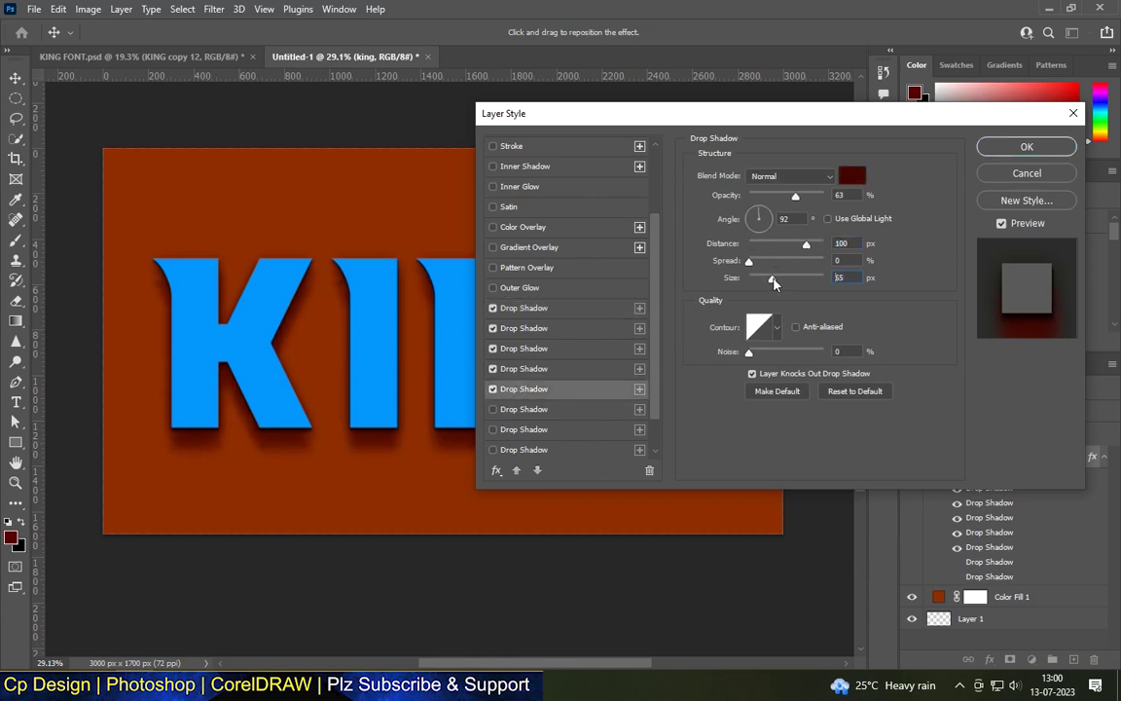
left_click(524, 368)
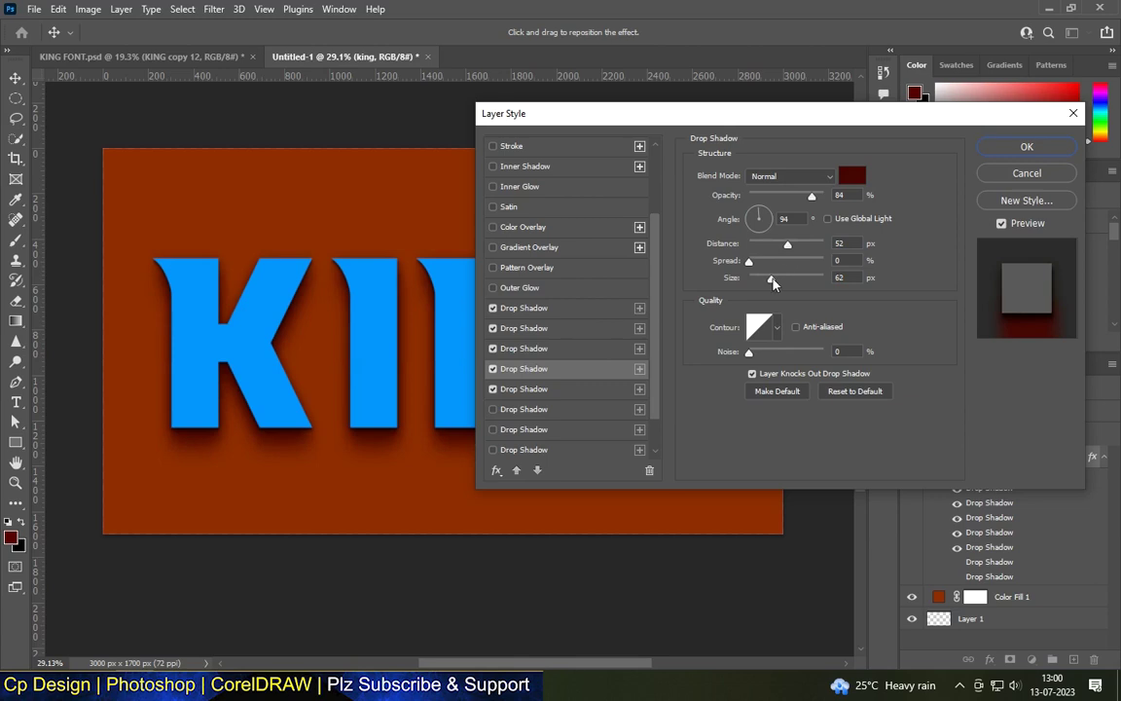
left_click_drag(772, 279, 767, 279)
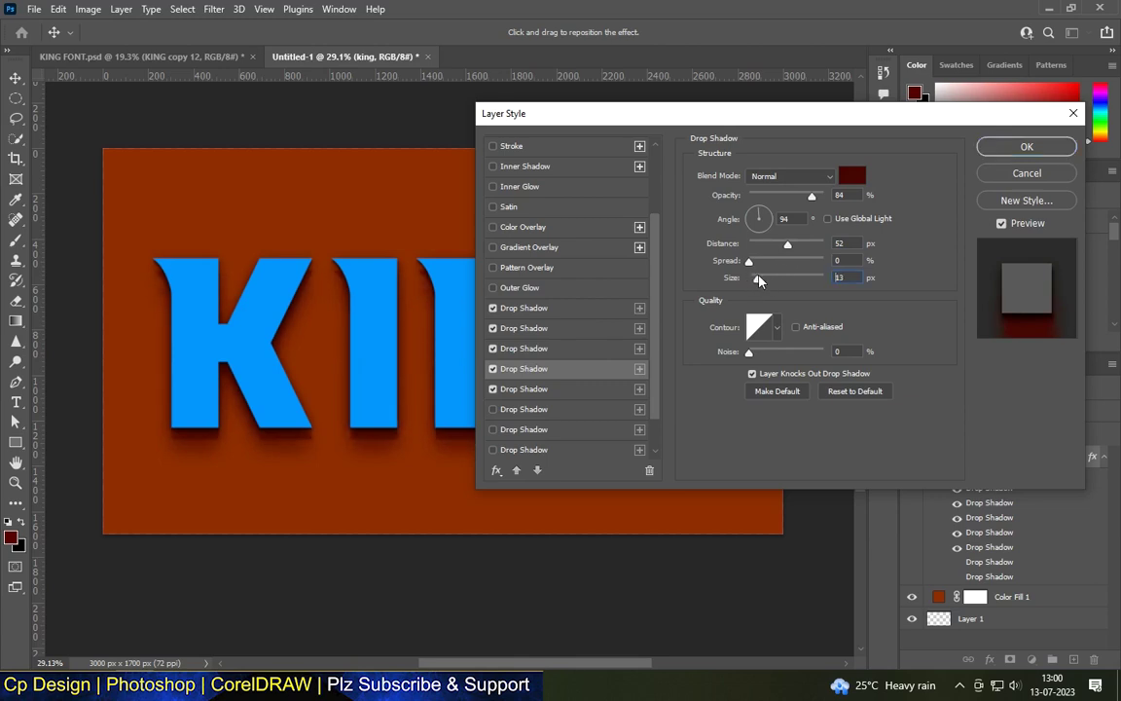
left_click(524, 347)
left_click_drag(759, 246, 765, 246)
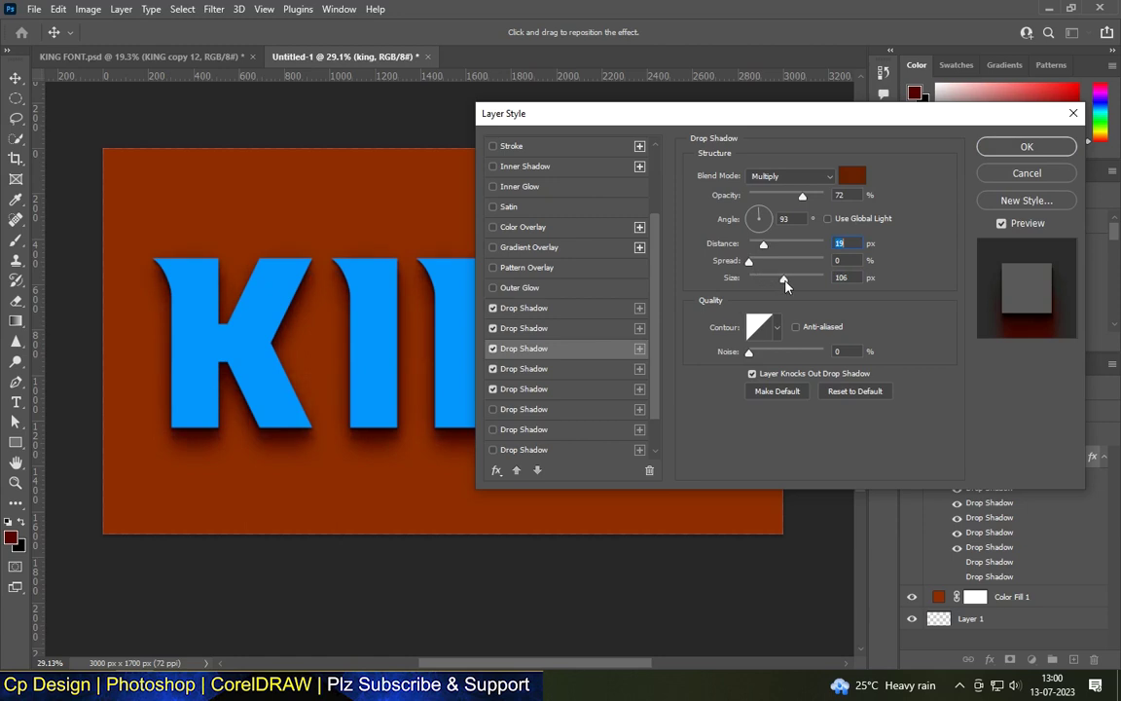
left_click(564, 328)
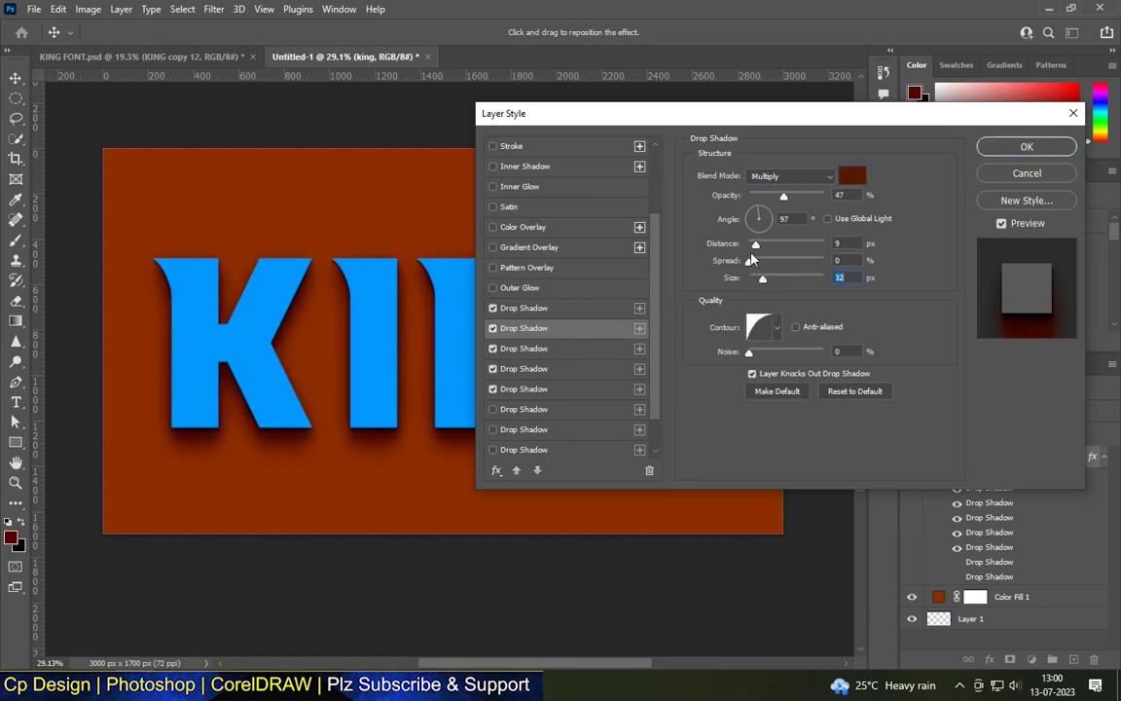
key("Return")
scroll(778, 281, "down", 2)
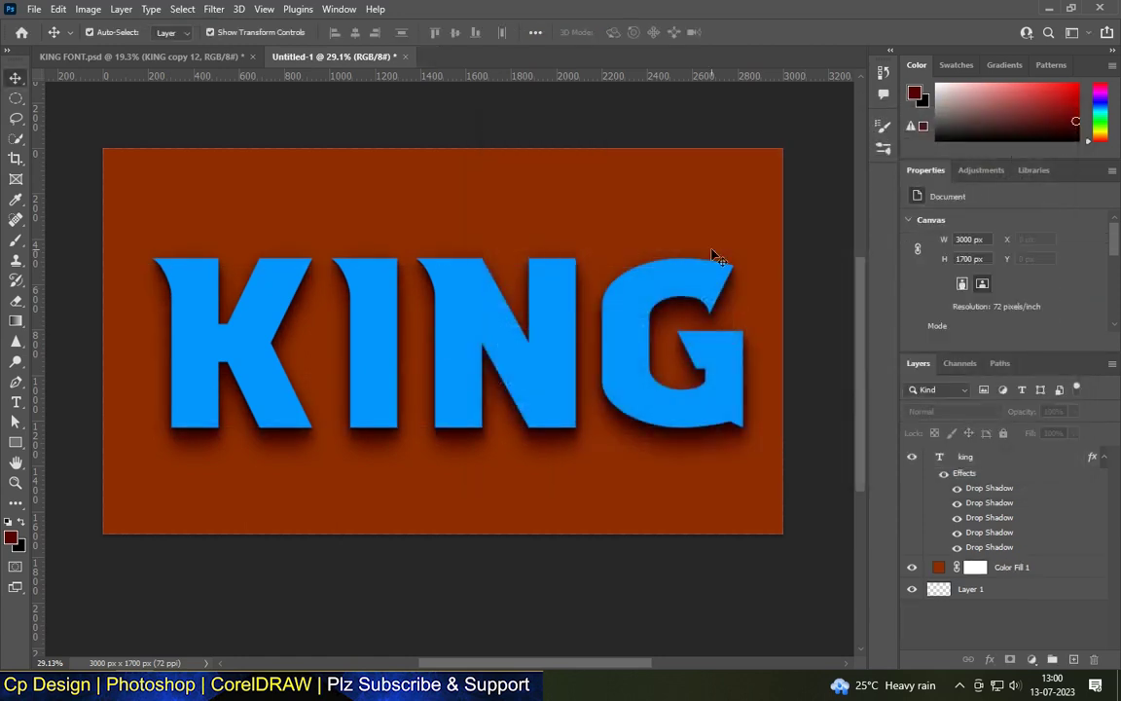
scroll(663, 301, "up", 5)
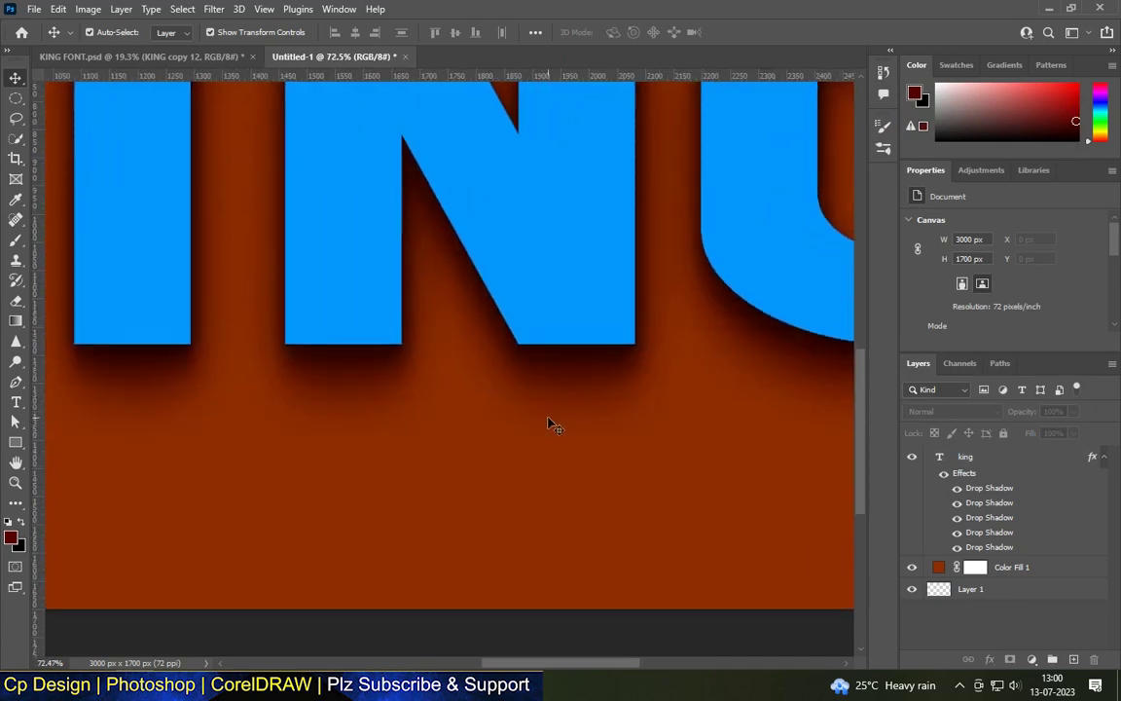
- Review the KING drop shadow settings, confirm them, and fit the canvas on screen
left_click(1031, 567)
double_click(993, 456)
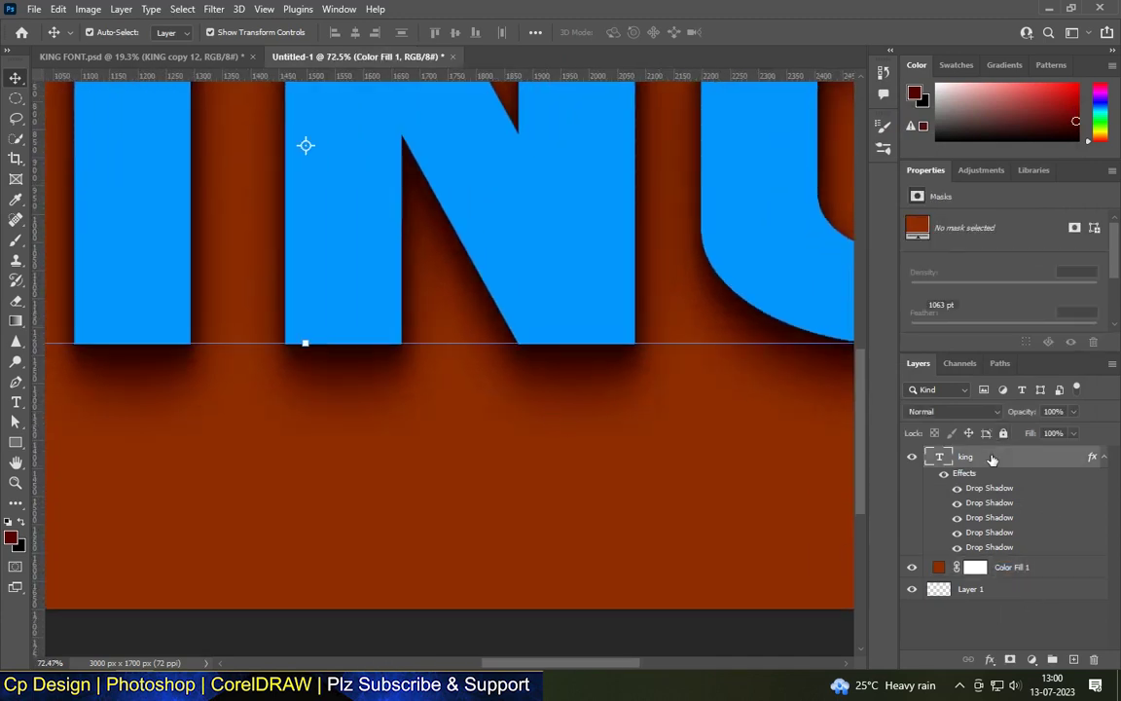
left_click(524, 409)
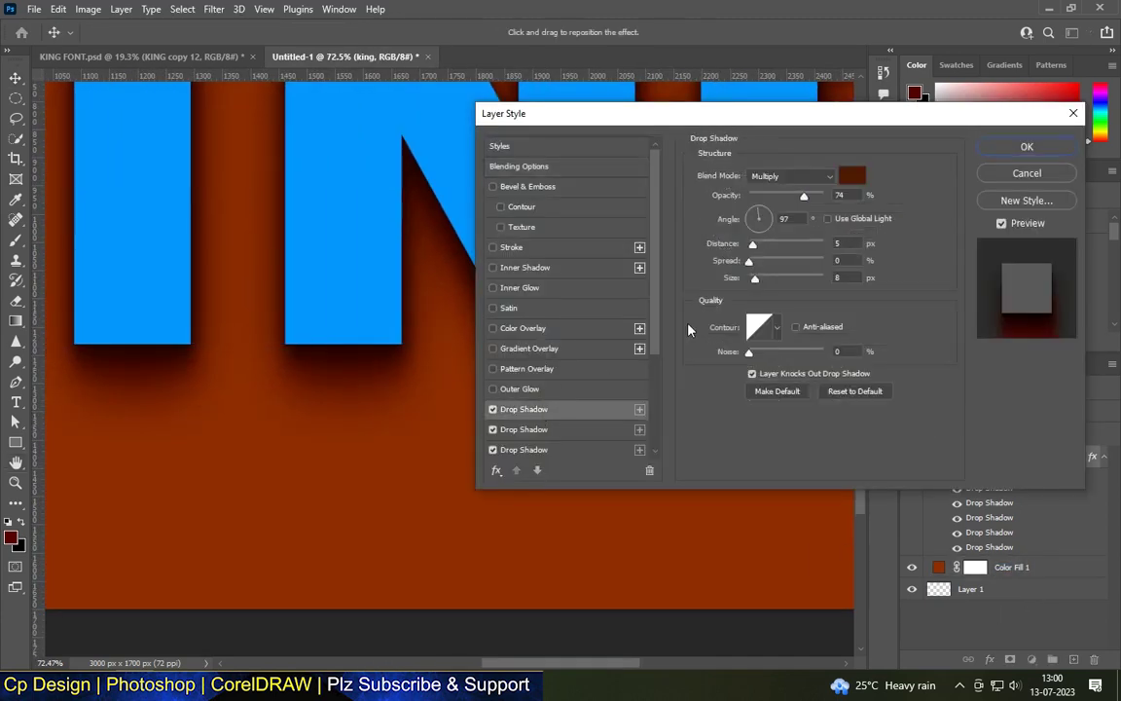
scroll(548, 428, "down", 2)
left_click(559, 412)
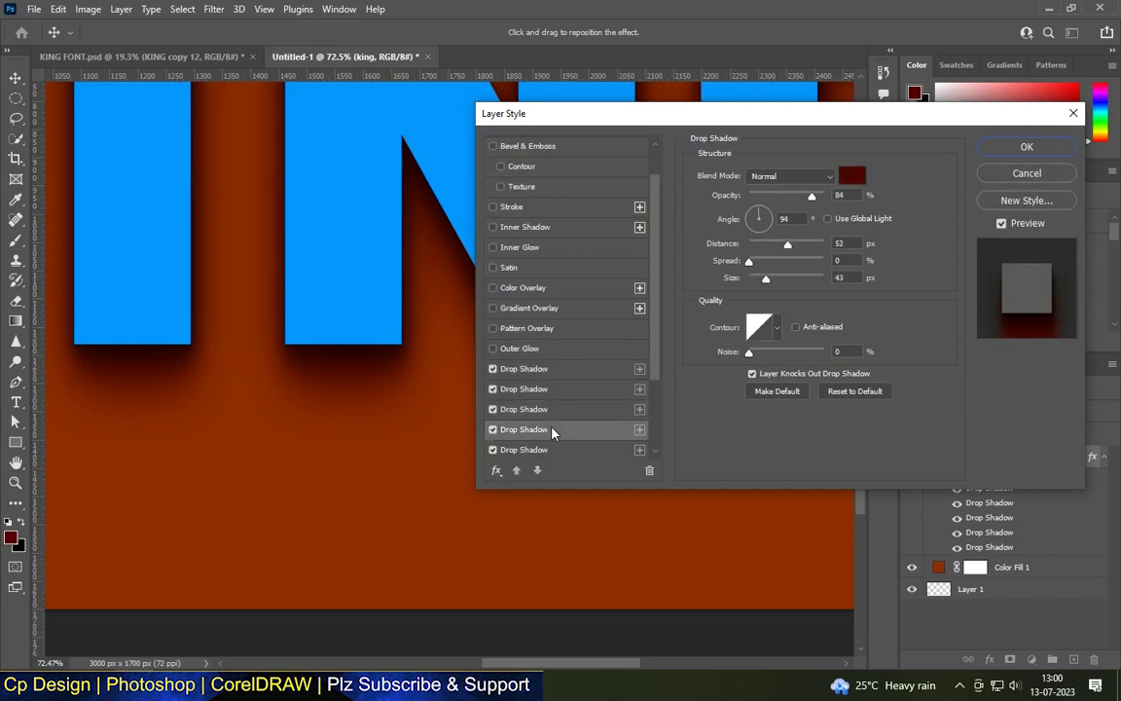
left_click(559, 450)
left_click(560, 368)
left_click(560, 408)
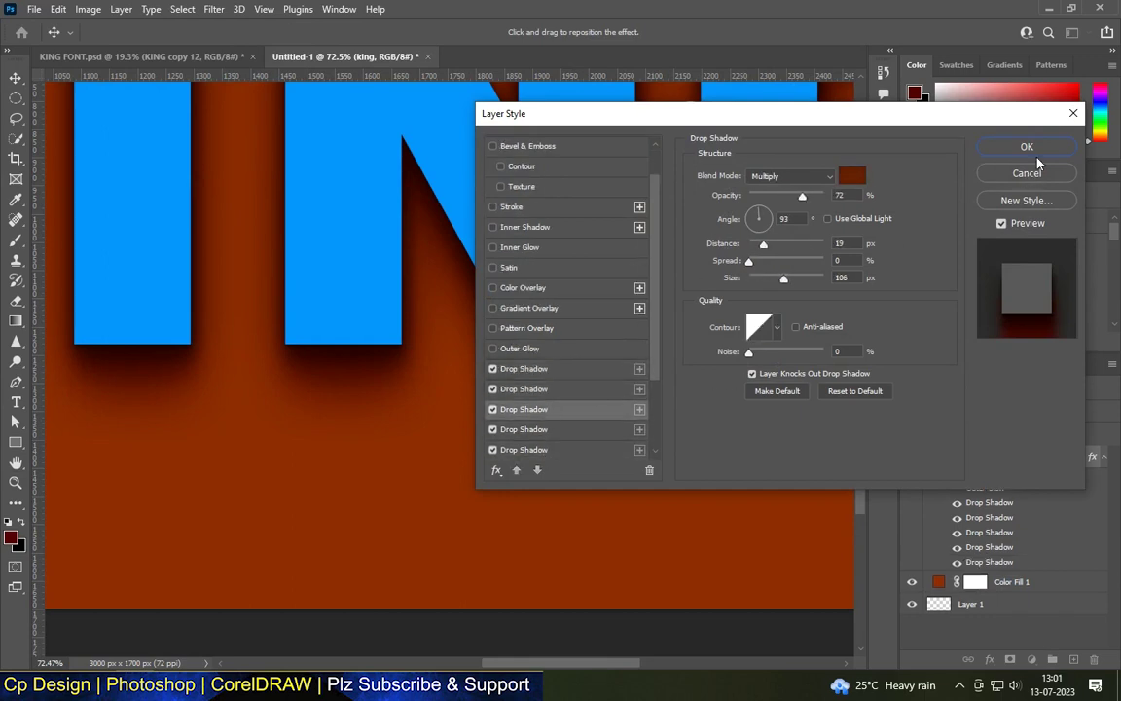
left_click(1033, 154)
key("ctrl+0")
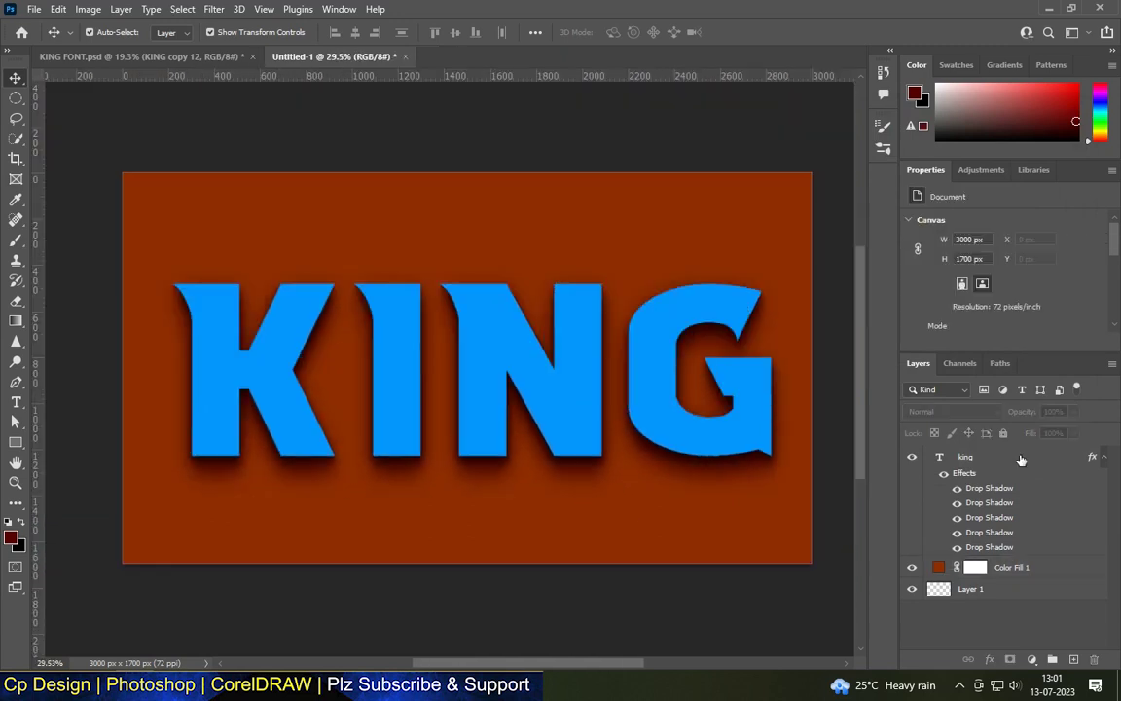
left_click(1021, 457)
double_click(990, 458)
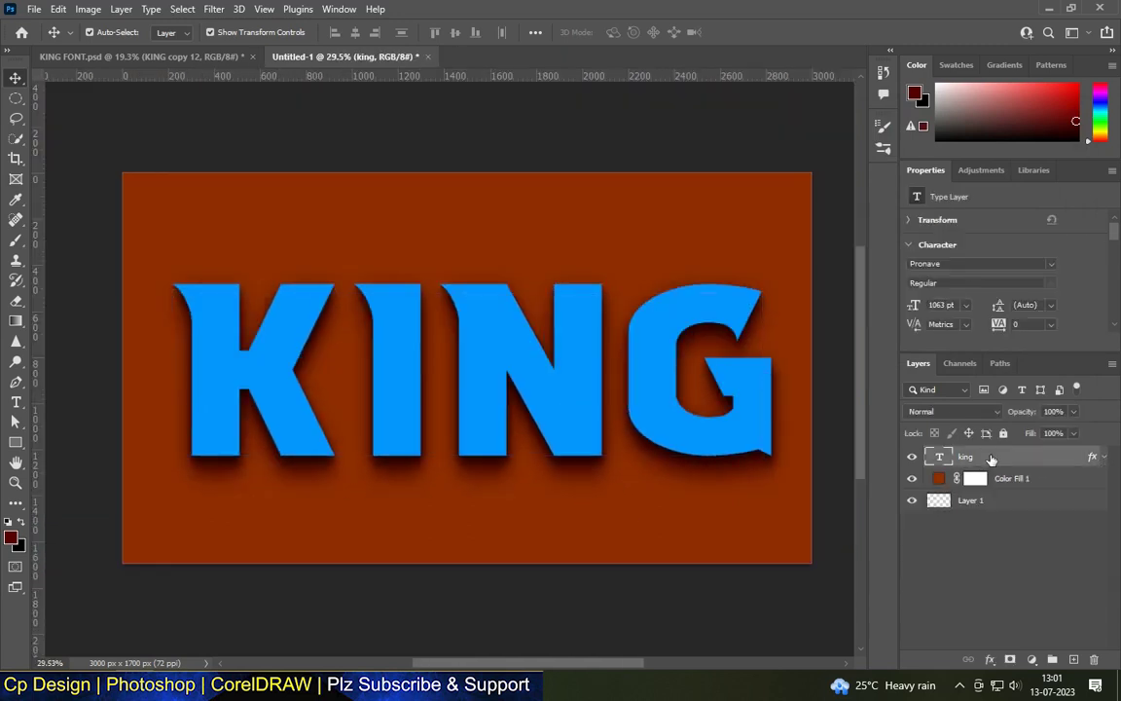
- Enable a Stroke Emboss bevel on KING with size 10 and a -90° angle
left_click(492, 186)
left_click(530, 188)
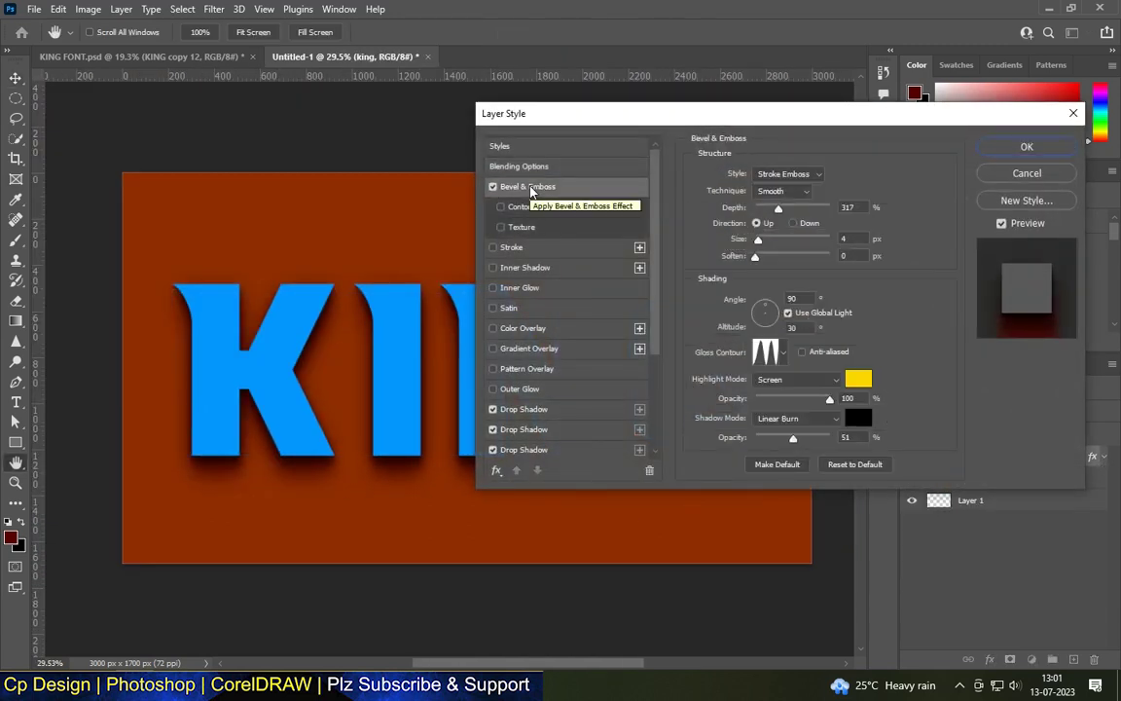
left_click(788, 175)
key("Tab")
key("Tab")
type("10")
key("Tab")
key("Tab")
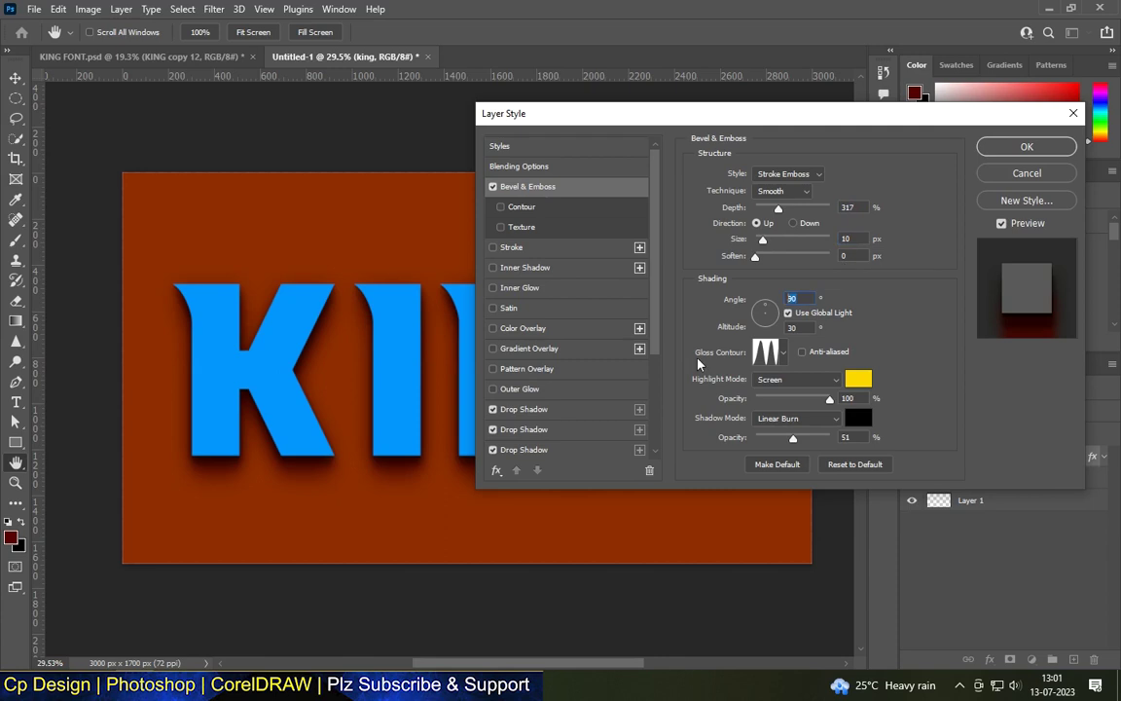
type("-90")
left_click(783, 354)
left_click(906, 354)
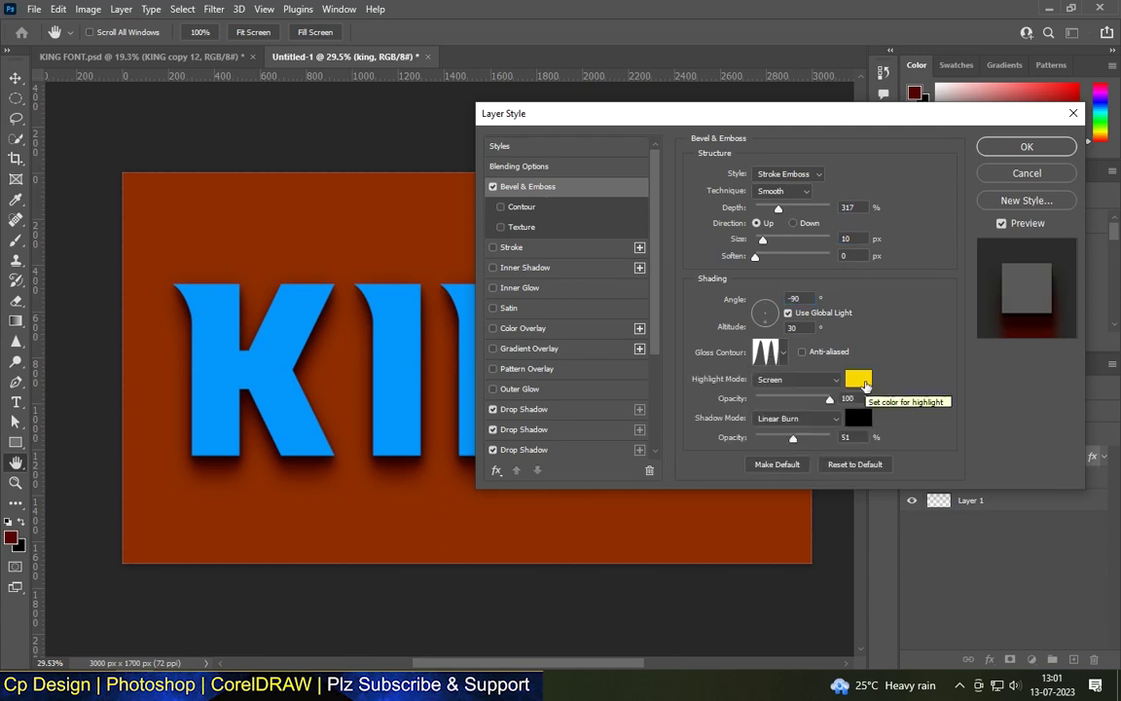
- Make the bevel highlight yellow and the bevel shadow black (#000000)
left_click(859, 374)
left_click(968, 170)
left_click(803, 380)
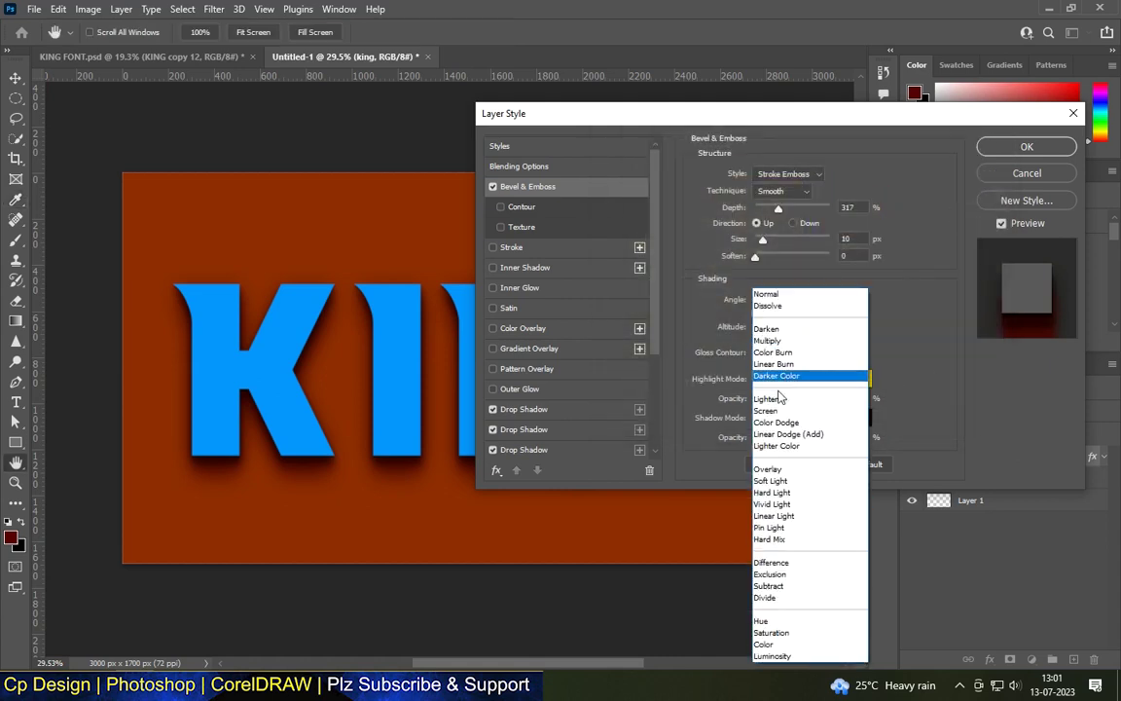
left_click(859, 417)
type("000000")
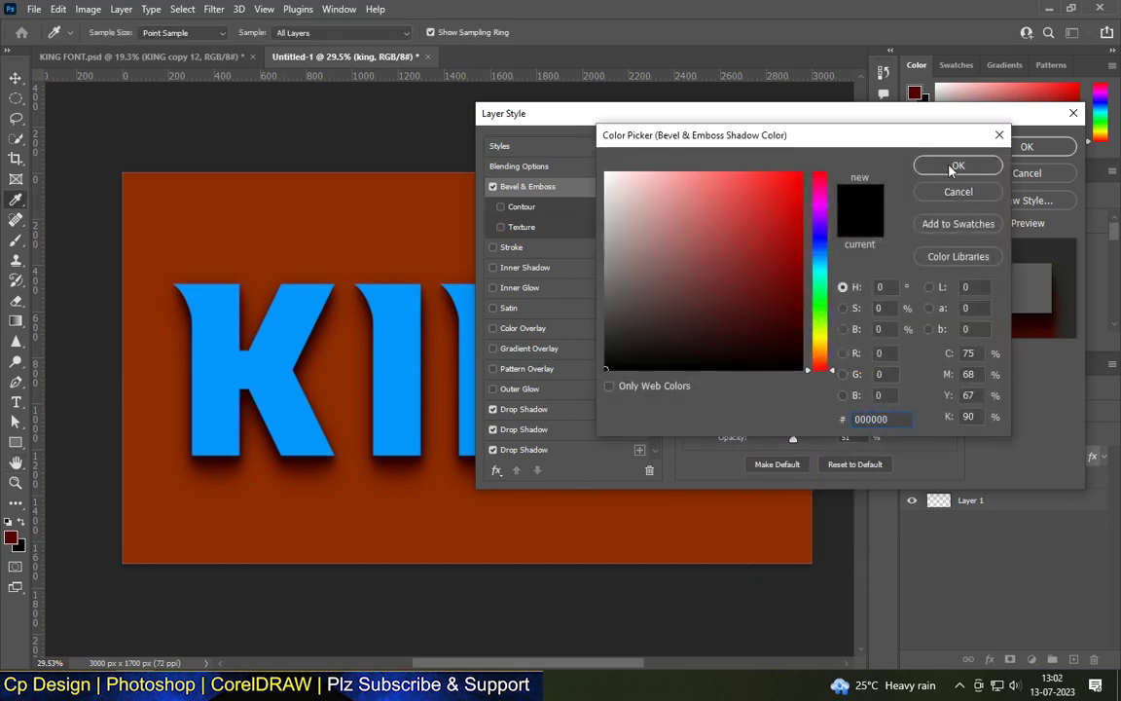
left_click(958, 165)
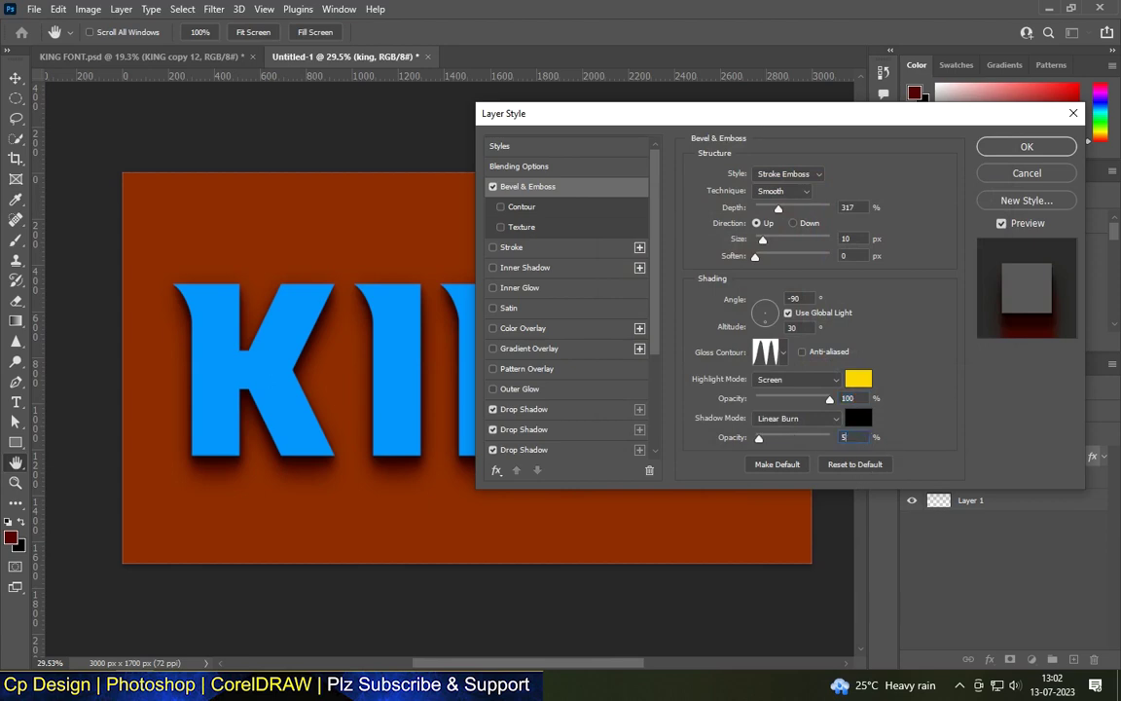
- Add a bevel contour and a 15 px #d46f00 orange stroke around the KING letters
left_click(516, 206)
left_click(824, 202)
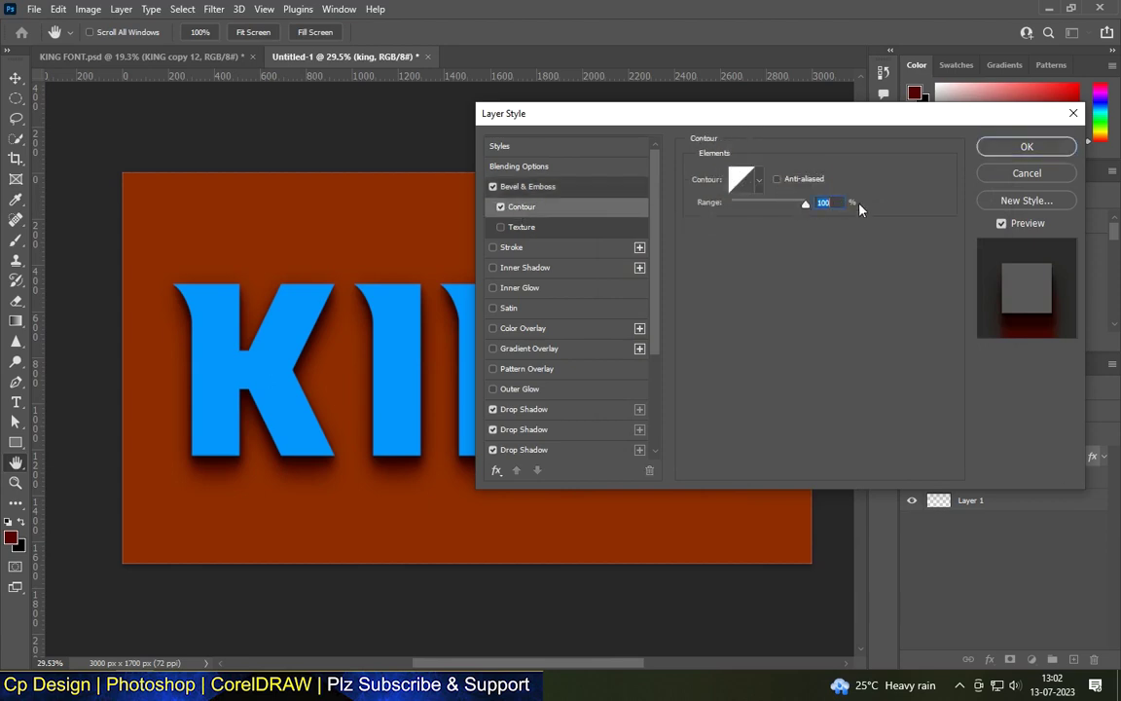
left_click(526, 249)
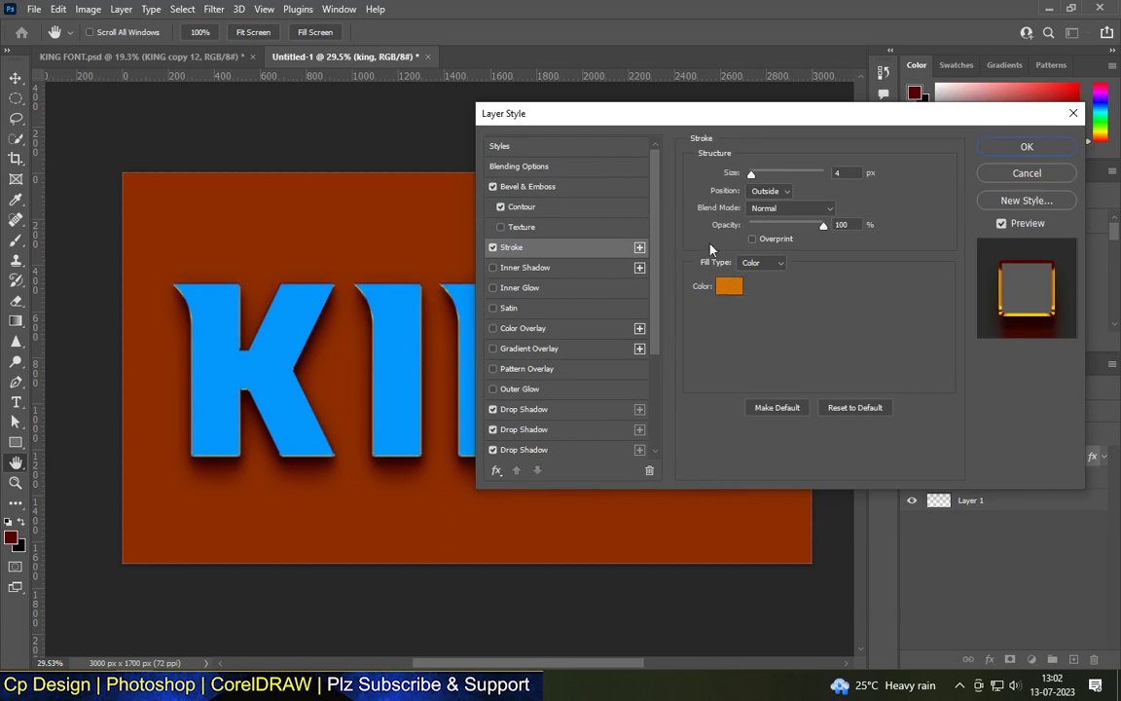
left_click(729, 284)
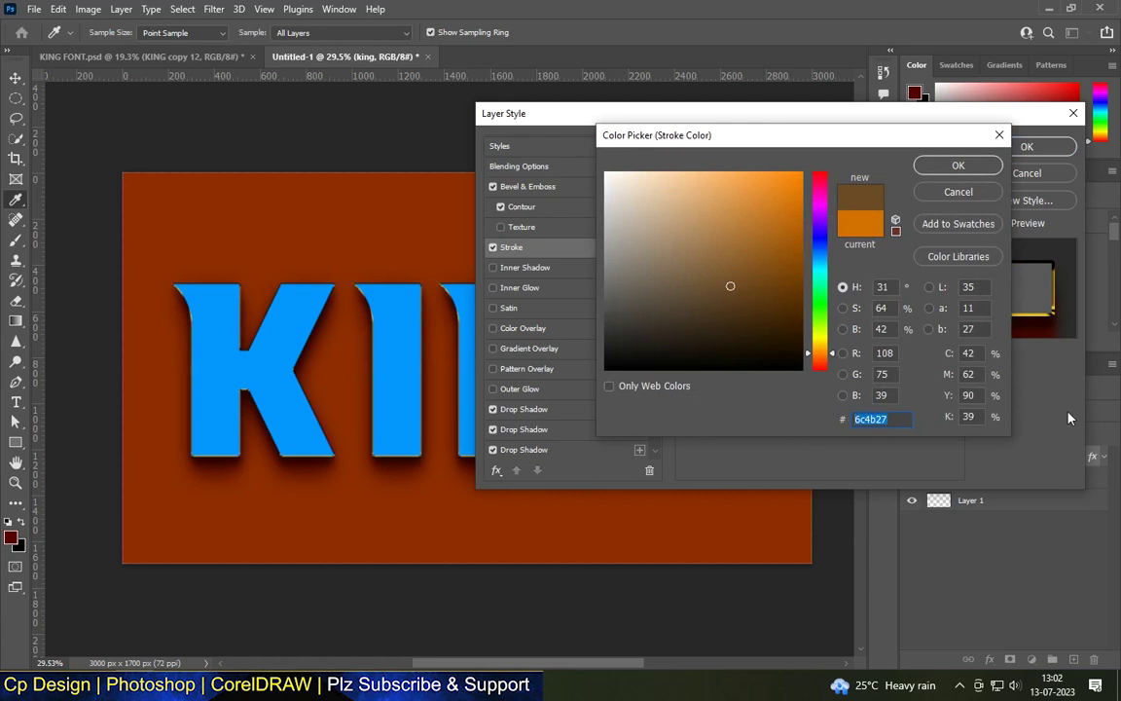
type("d46f00")
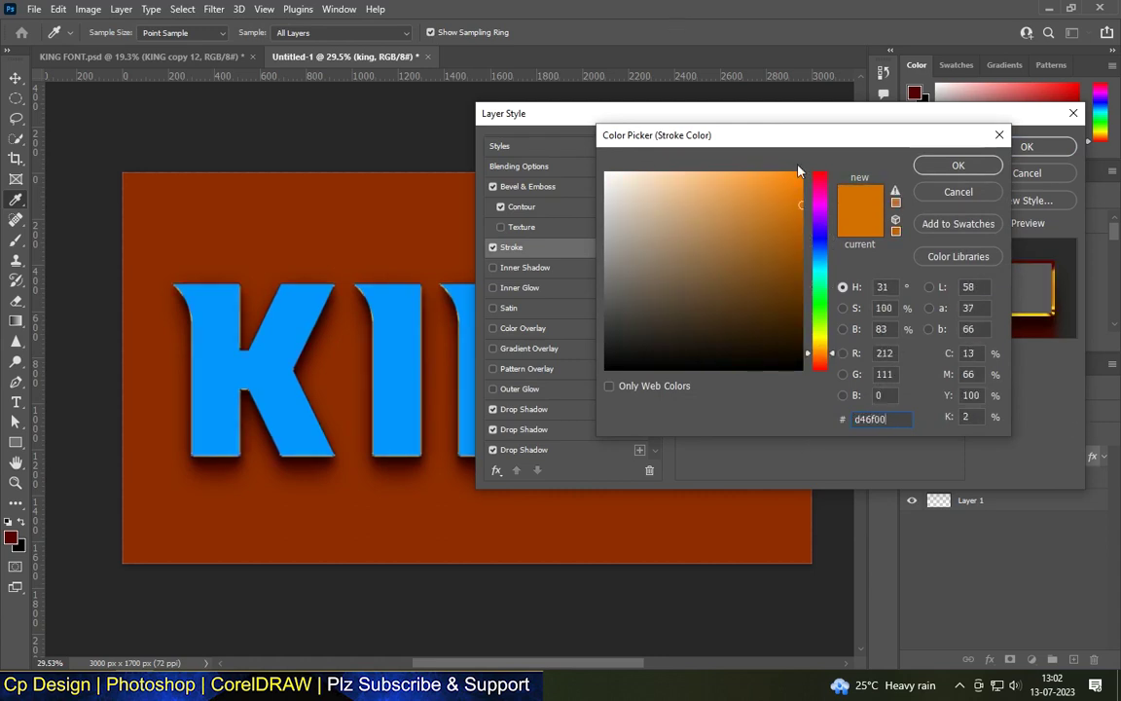
left_click(974, 172)
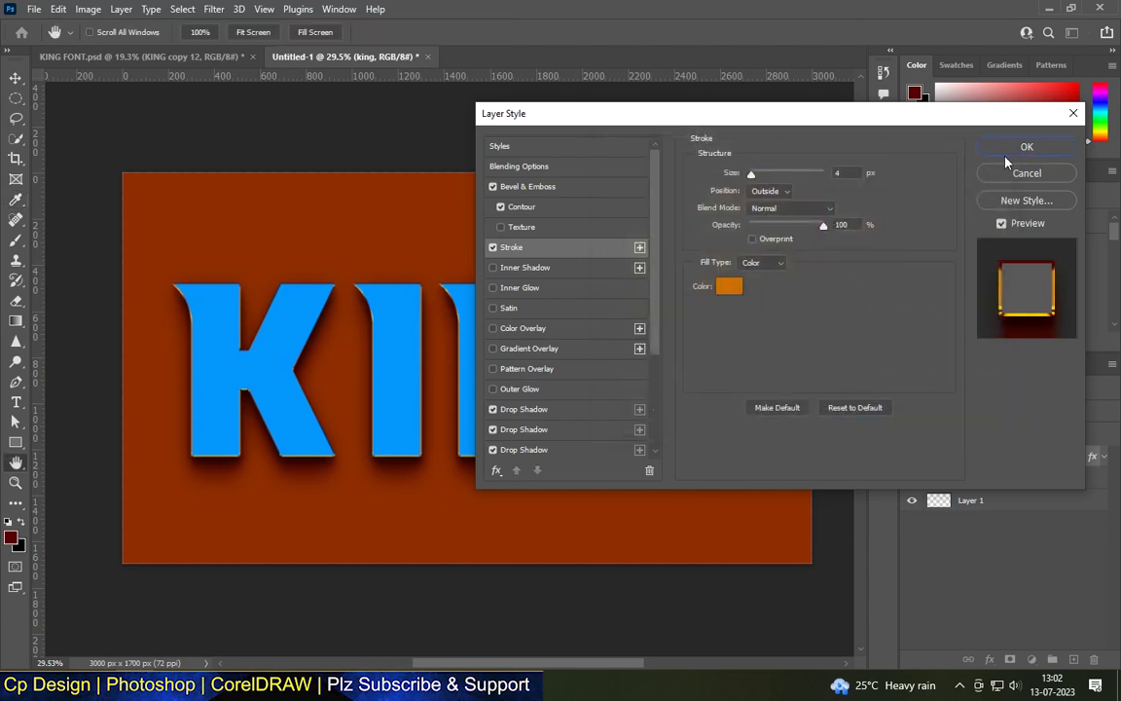
double_click(839, 173)
type("10")
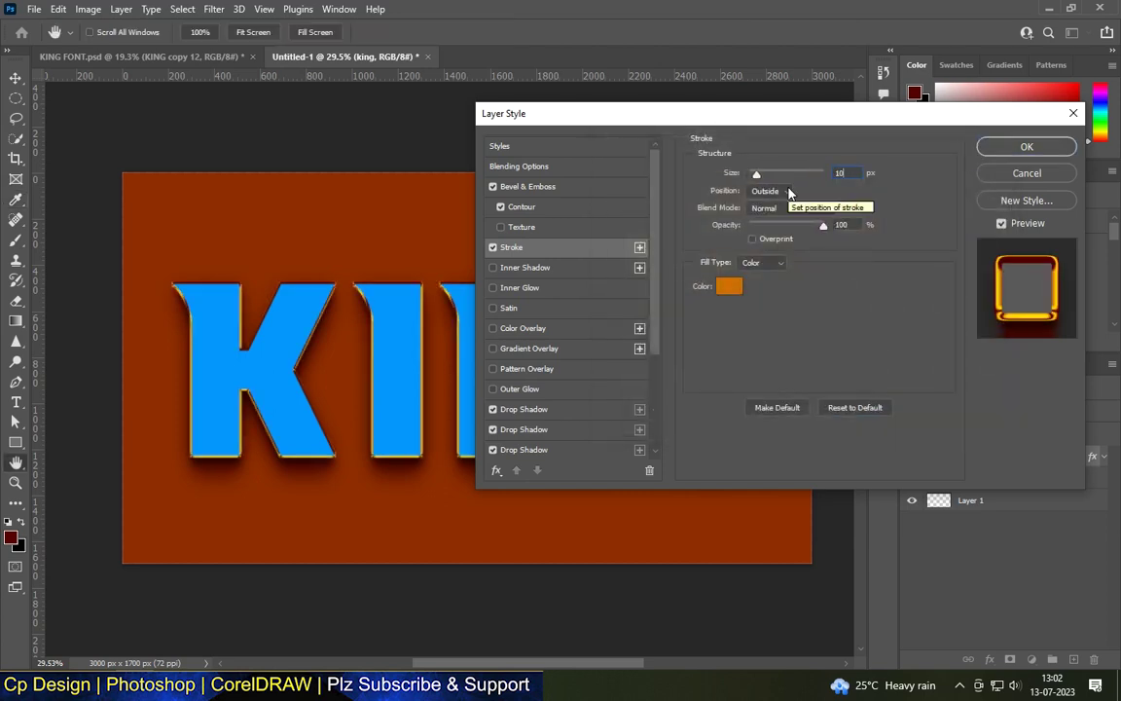
type("15")
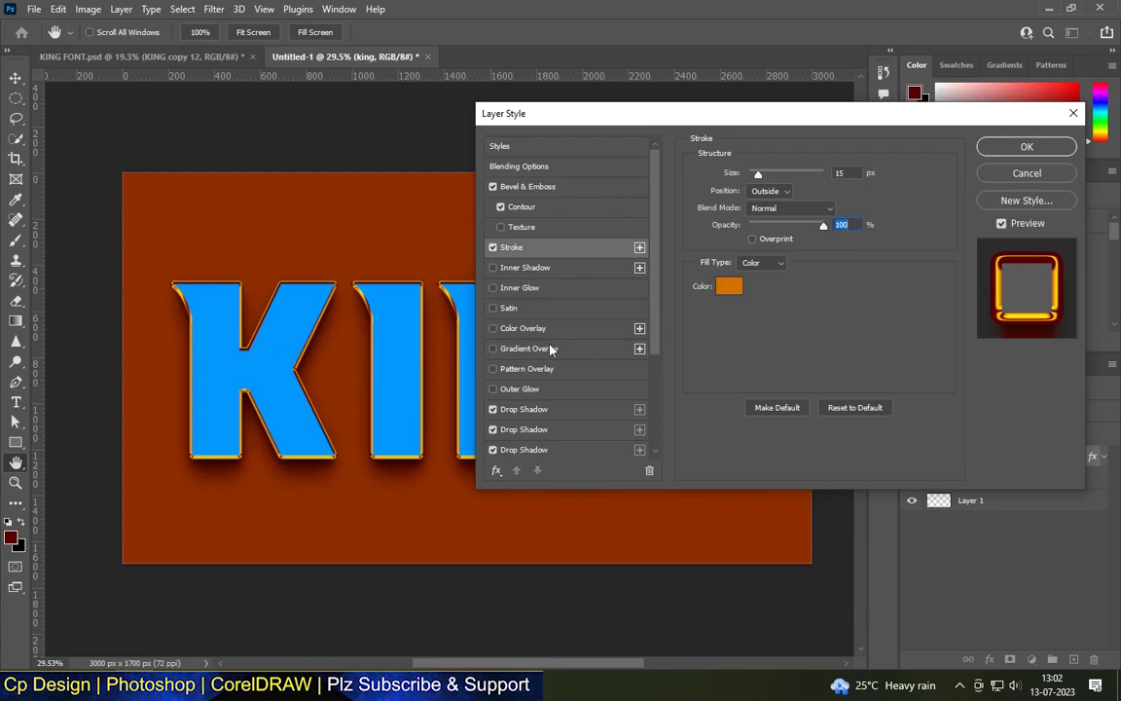
left_click(531, 349)
- Apply an orange-gold gradient overlay and set the stroke position to Inside
left_click(784, 211)
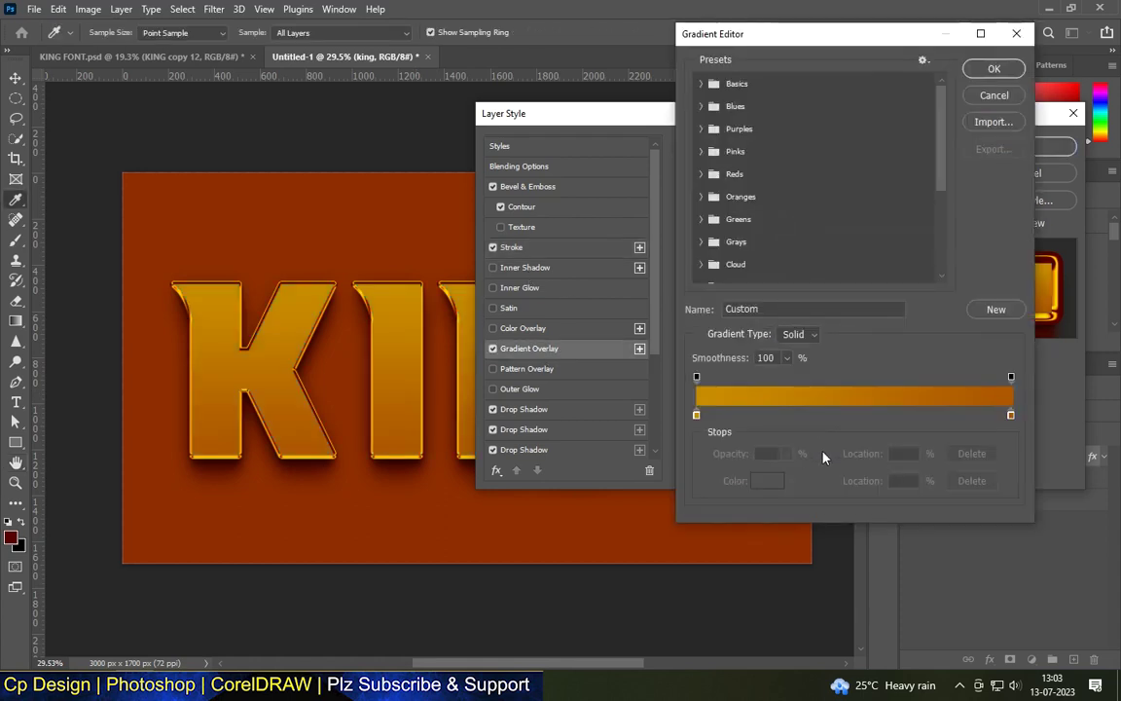
left_click(993, 68)
left_click(511, 247)
left_click(769, 191)
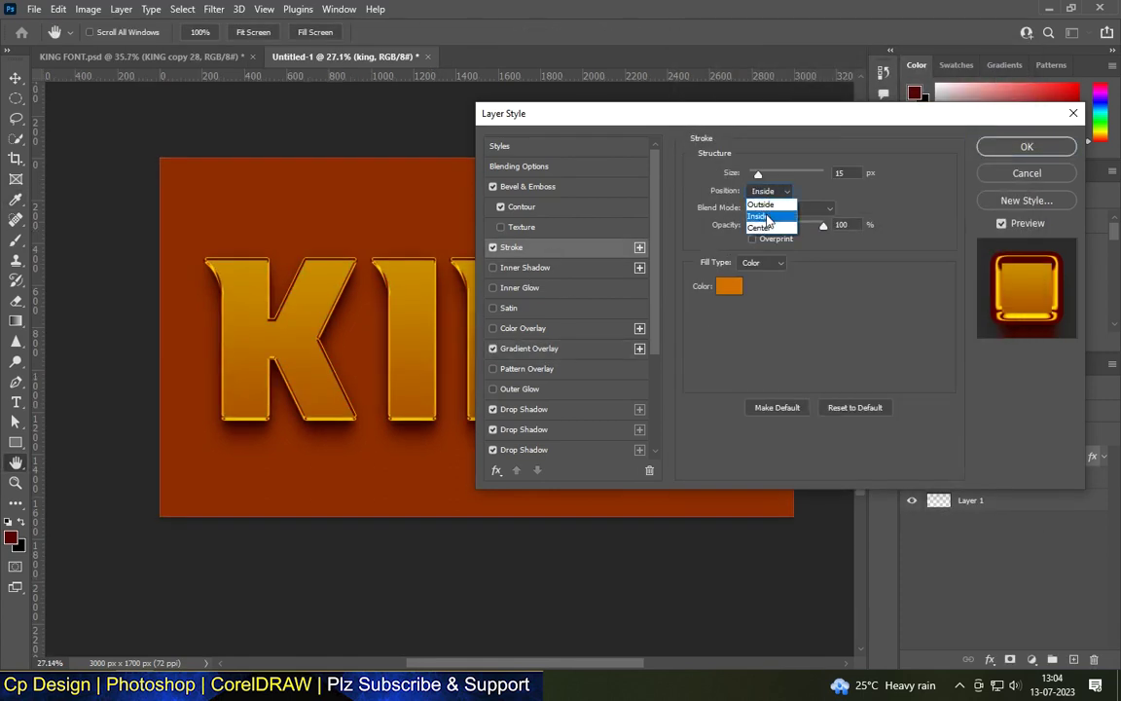
left_click(765, 216)
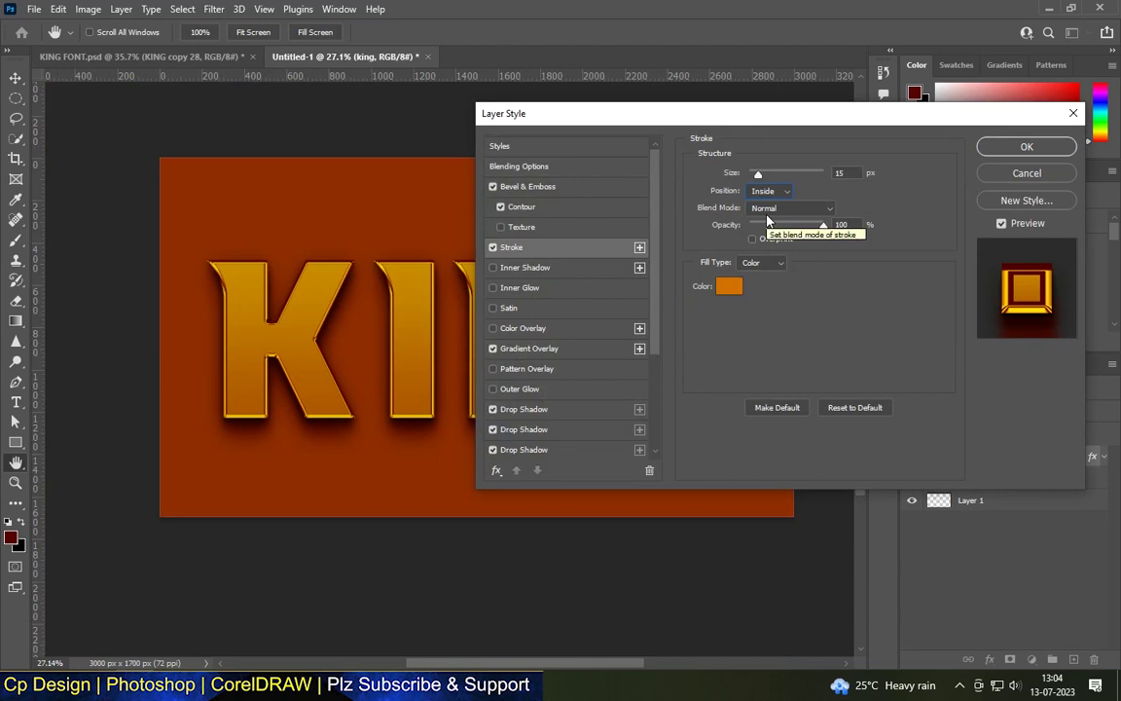
left_click(1026, 146)
- Duplicate the KING text layer with Ctrl+J
scroll(545, 301, "up", 5)
scroll(692, 466, "up", 3)
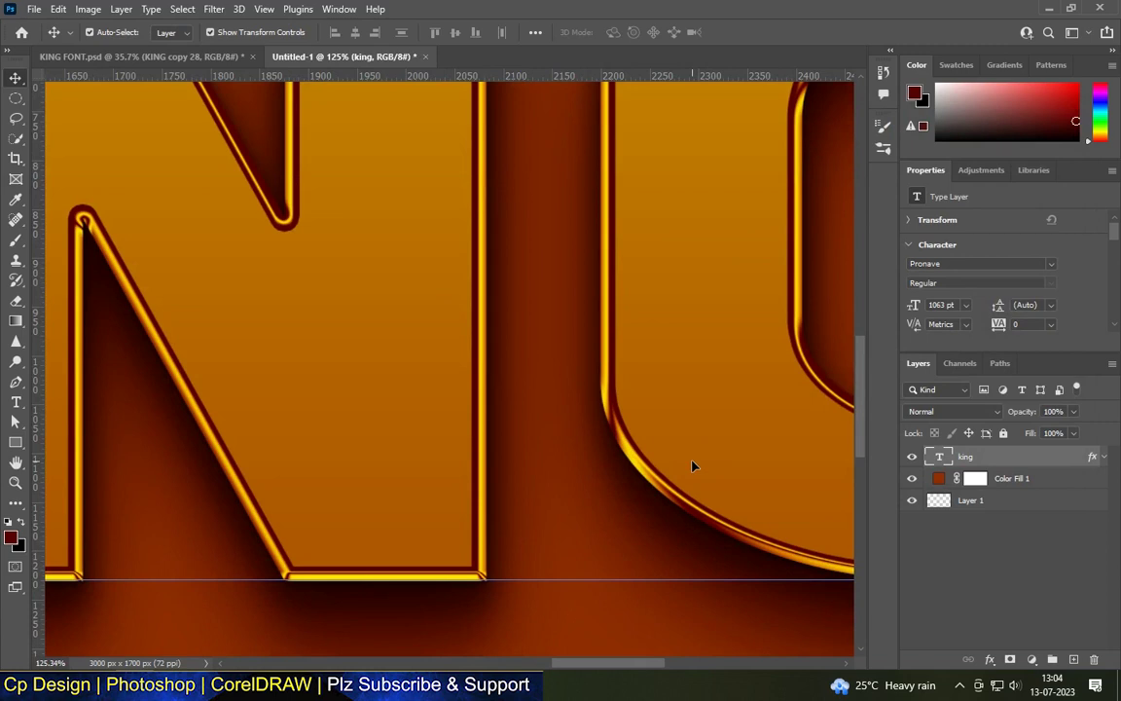
scroll(692, 466, "down", 3)
scroll(693, 466, "down", 2)
scroll(588, 357, "down", 3)
left_click(563, 556)
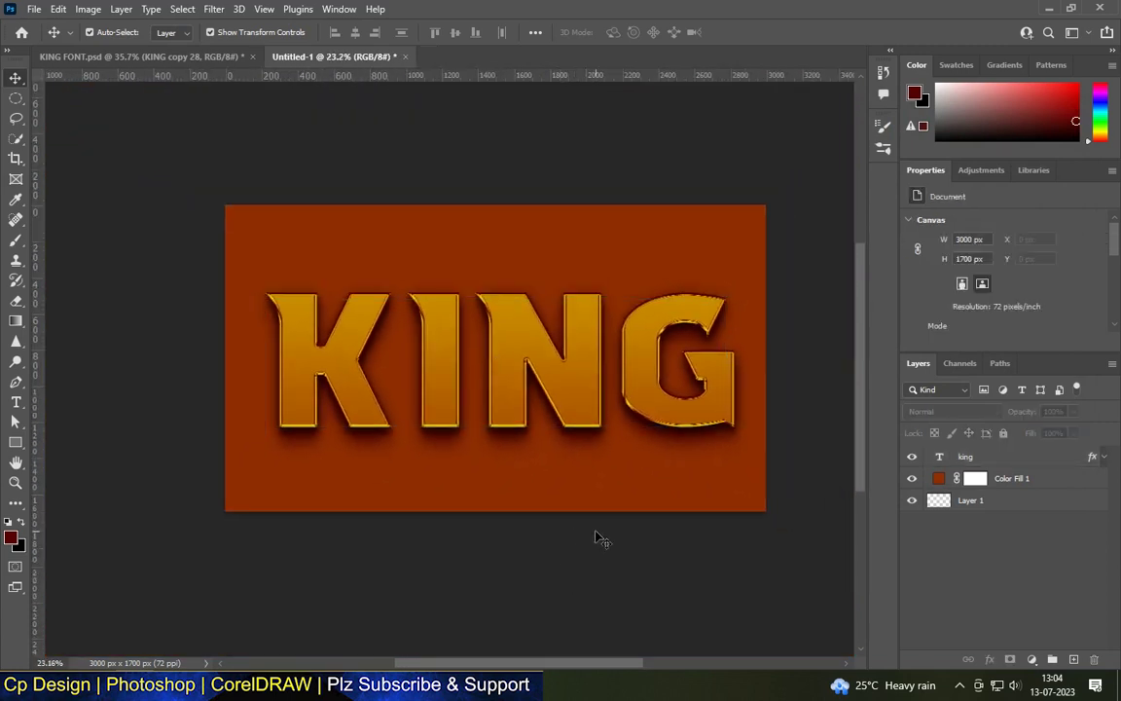
scroll(550, 395, "up", 2)
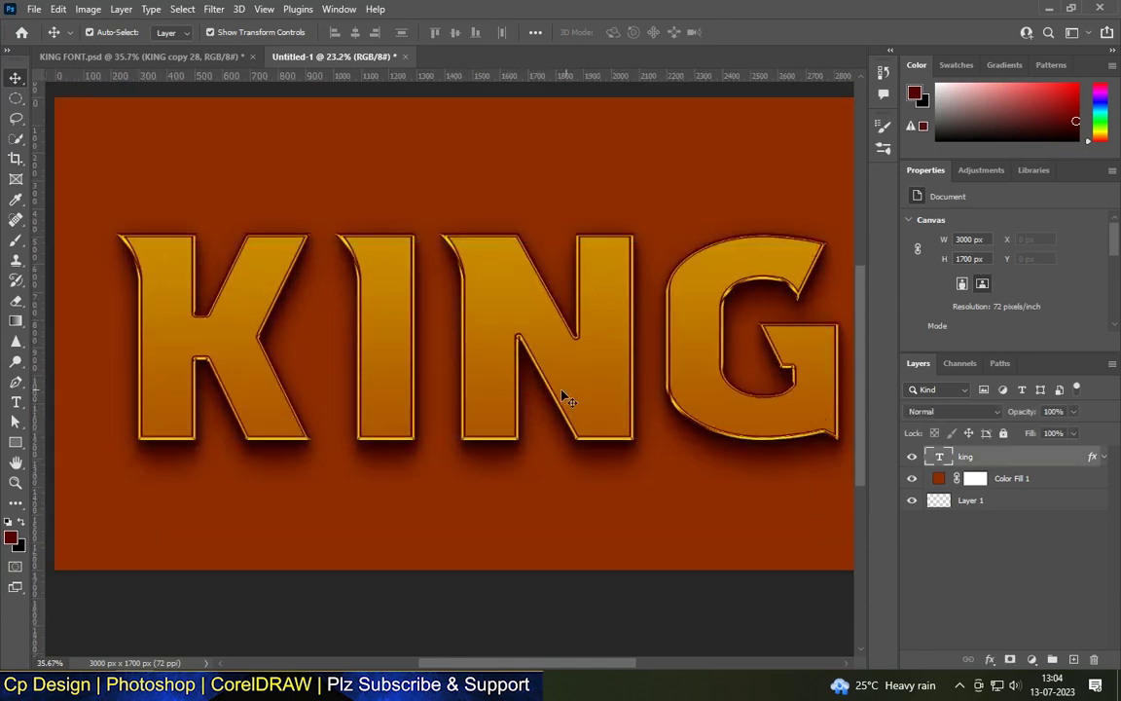
left_click(549, 394)
key("ctrl+j")
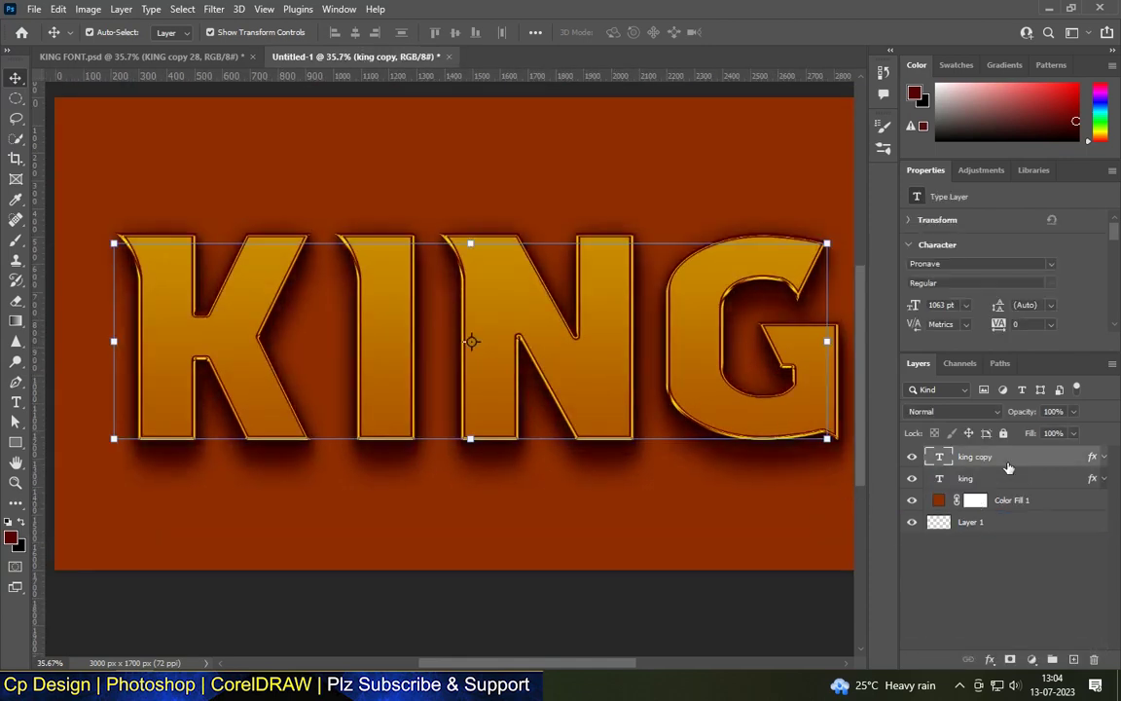
- Turn off the copy's drop shadow, nudge it upward, and repeat to stack extrusion copies
scroll(526, 321, "down", 3)
left_click(494, 369)
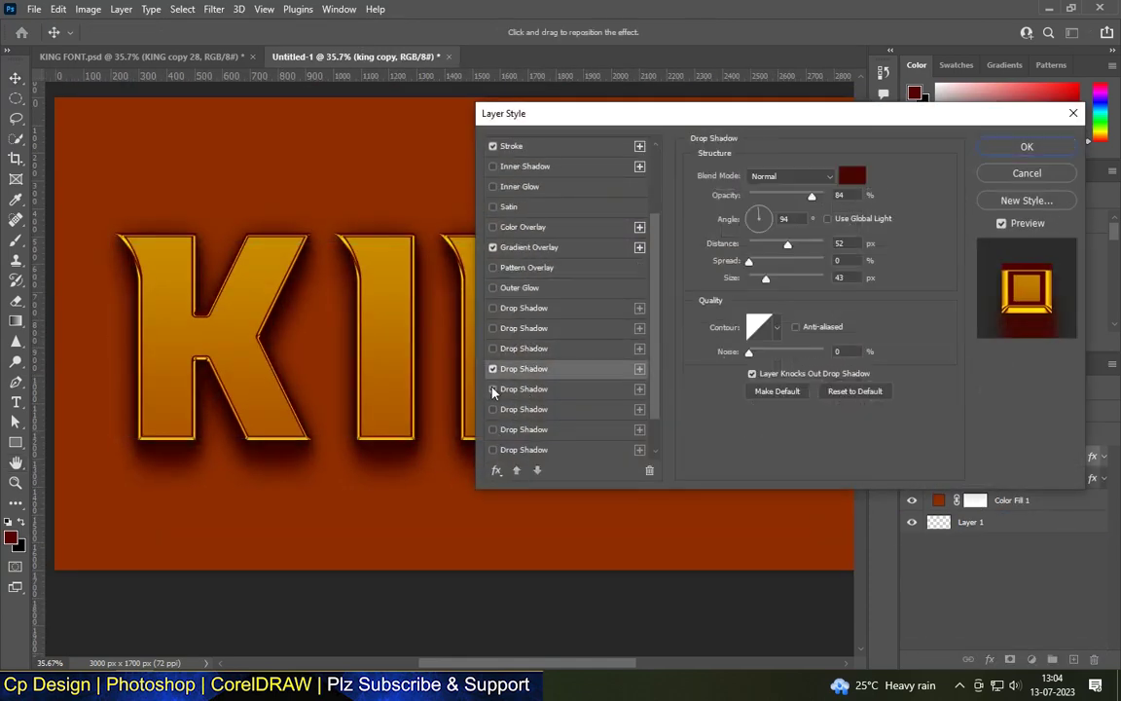
scroll(494, 321, "up", 5)
key("Return")
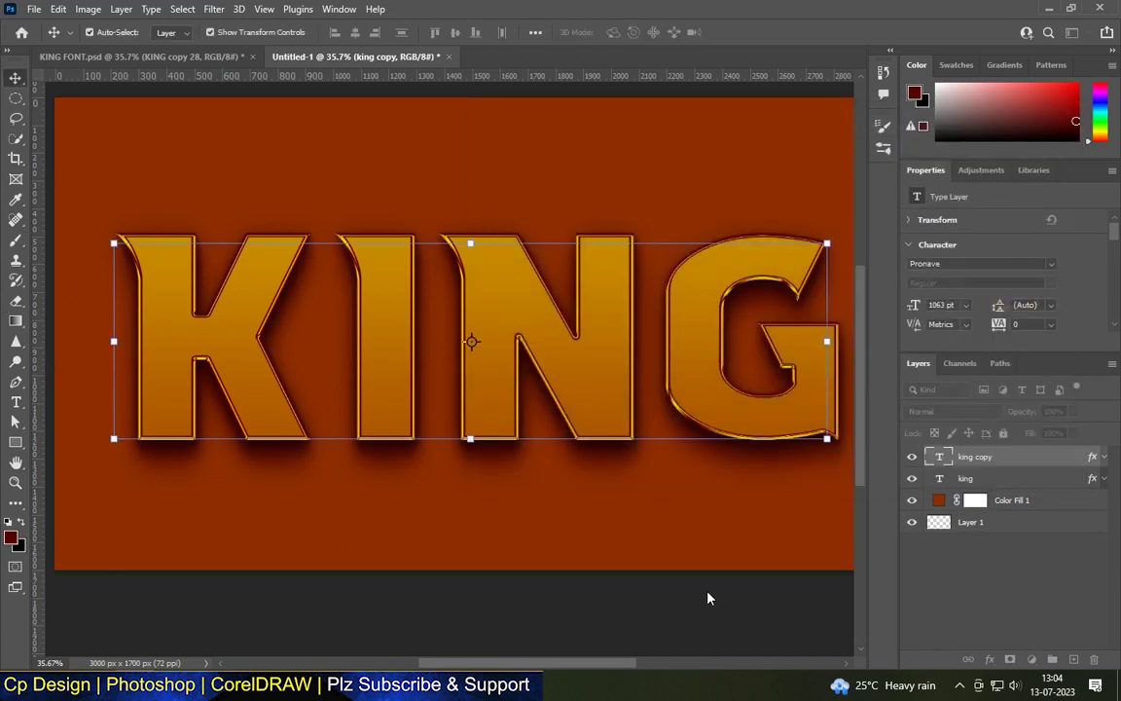
key("ctrl+t")
key("Up")
key("Return")
key("ctrl+shift+alt+t")
key("ctrl+shift+alt+t")
key("ctrl+shift+alt+t")
key("ctrl+shift+alt+t")
key("ctrl+shift+alt+t")
key("ctrl+shift+alt+t")
key("ctrl+shift+alt+t")
key("ctrl+shift+alt+t")
key("ctrl+shift+alt+t")
key("ctrl+shift+alt+t")
key("ctrl+shift+alt+t")
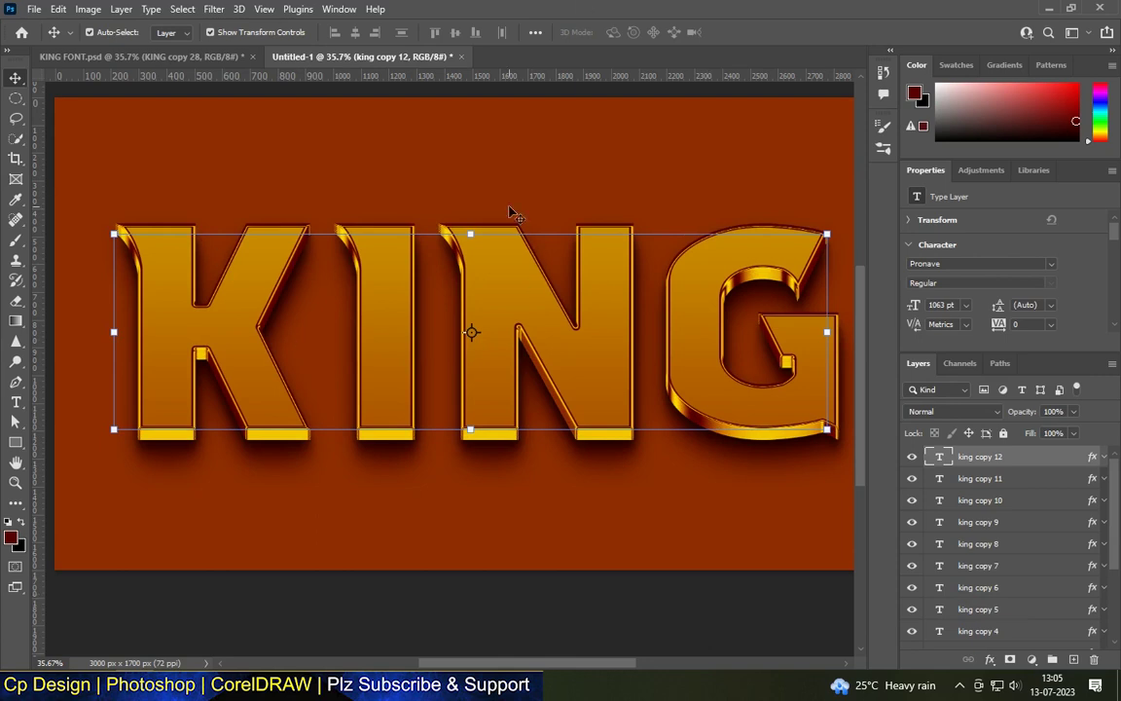
- Browse the Layers panel, selecting the orange background fill and top KING layers, then deselect all
scroll(452, 295, "up", 3)
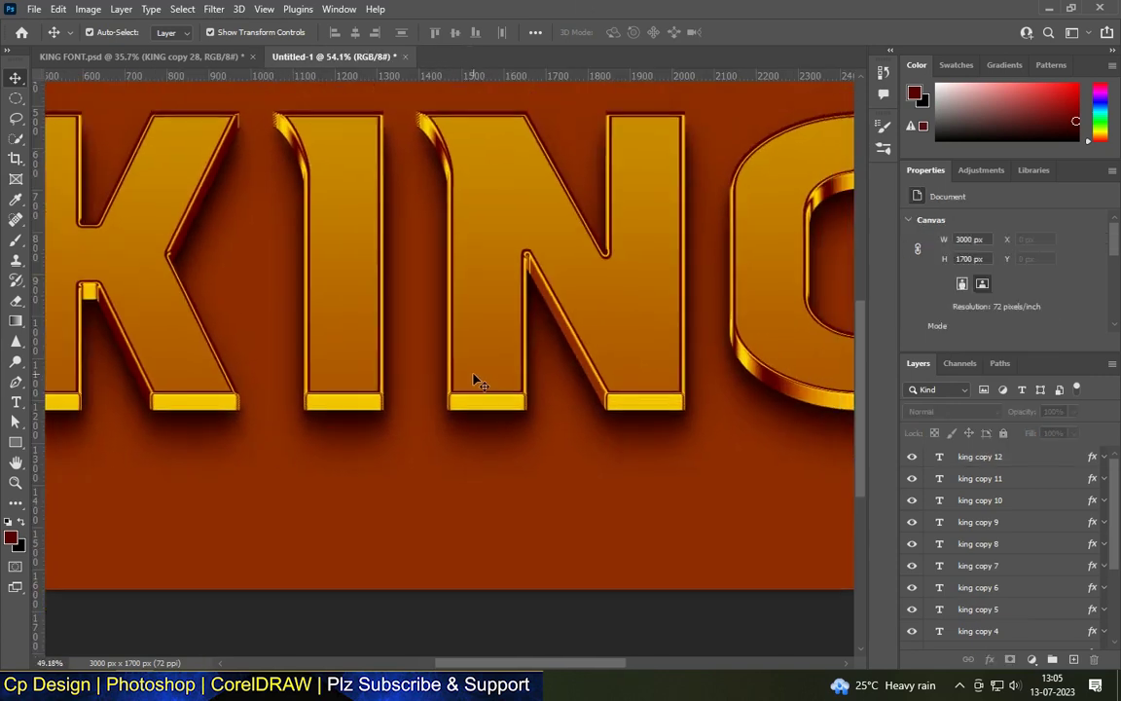
scroll(733, 381, "up", 1)
scroll(551, 490, "down", 1)
scroll(630, 475, "down", 2)
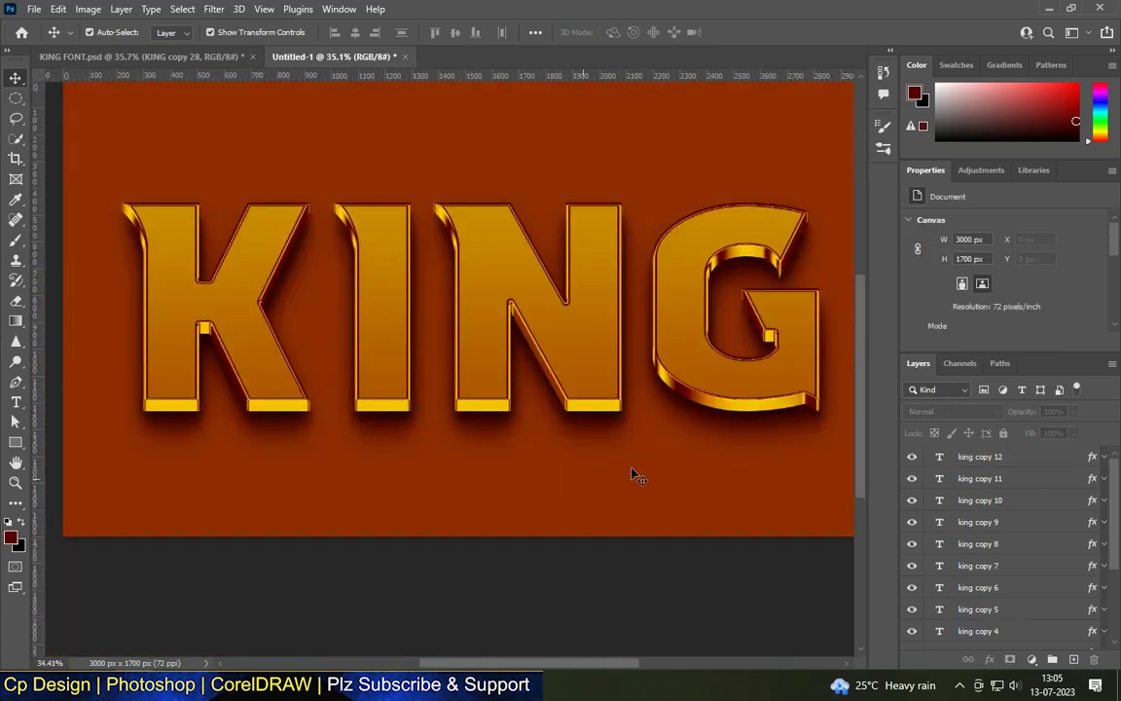
left_click(631, 475)
scroll(631, 475, "down", 2)
scroll(645, 376, "up", 2)
scroll(616, 325, "up", 1)
scroll(513, 293, "down", 3)
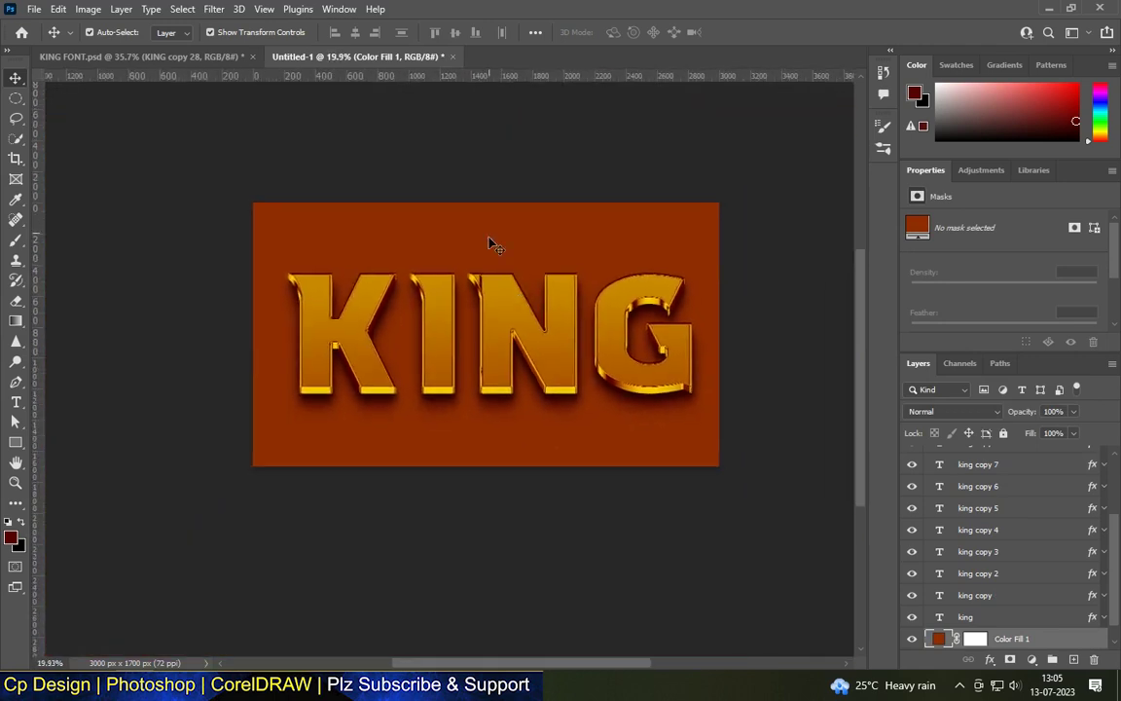
scroll(485, 253, "up", 2)
left_click(500, 342)
left_click(576, 561)
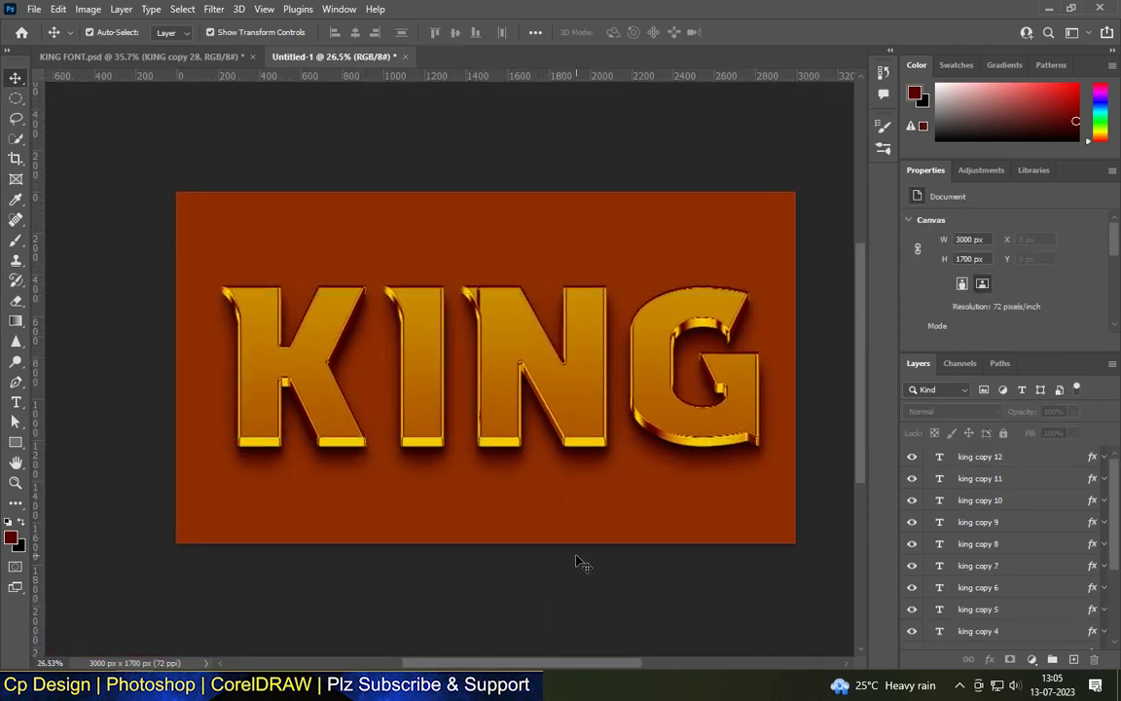
- Select the layer range from king copy up to king copy 11 and group it
scroll(577, 438, "up", 1)
left_click(458, 345)
left_click(1018, 478)
scroll(1018, 488, "down", 2)
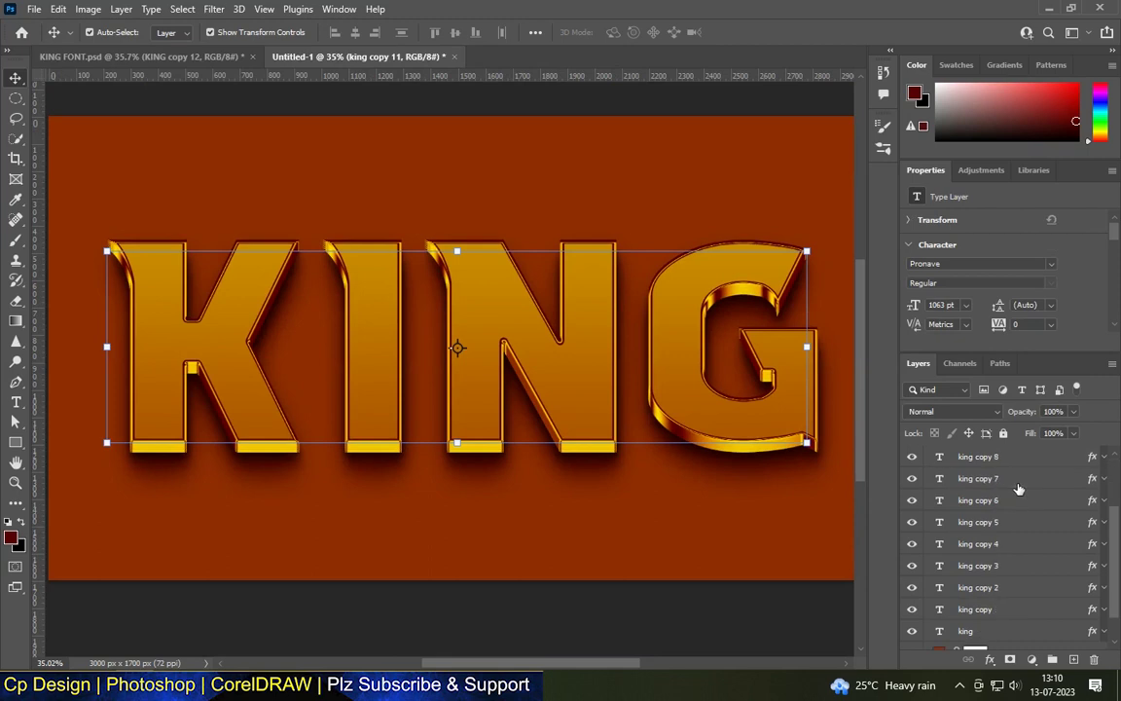
left_click(973, 609)
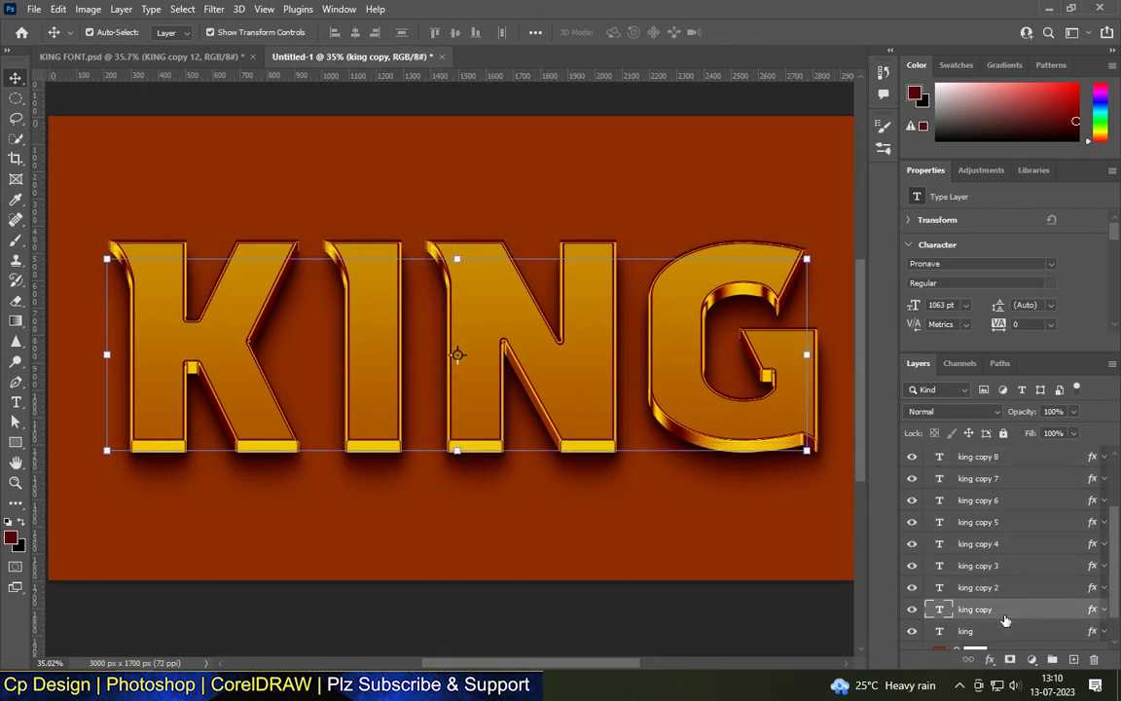
scroll(997, 583, "up", 2)
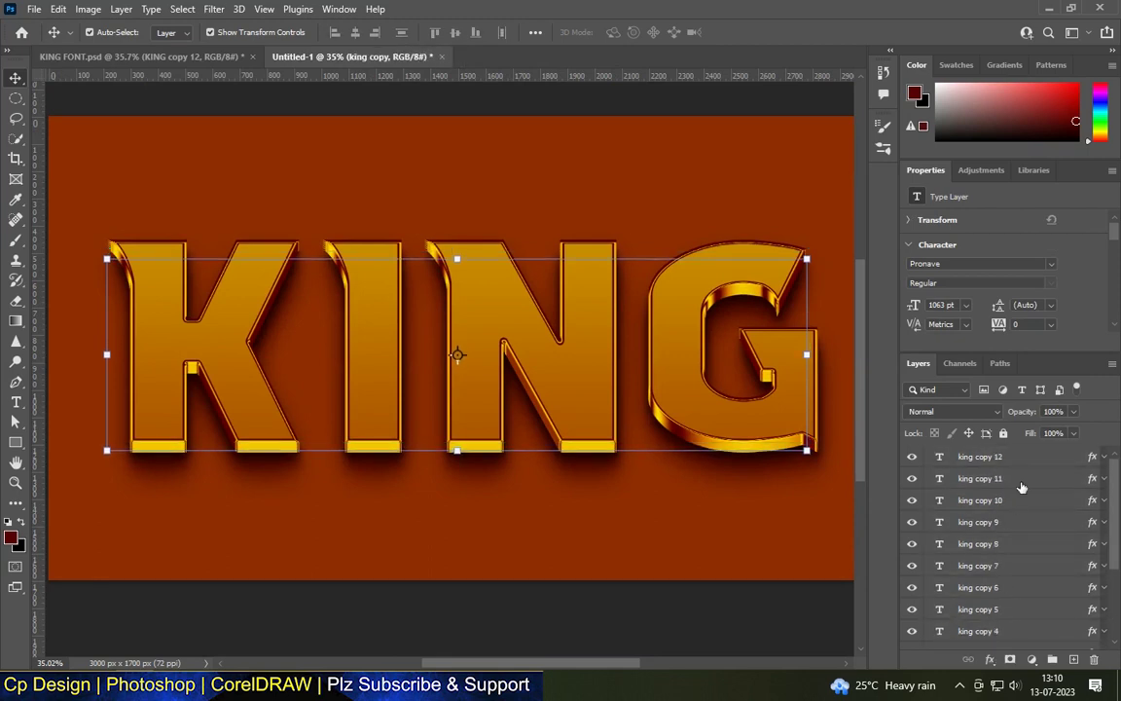
left_click(983, 478, "shift")
left_click(1052, 660)
- Rename the new group to '3D layer', then select king copy 12 above it
double_click(971, 479)
key("Escape")
double_click(969, 477)
type("3D lay")
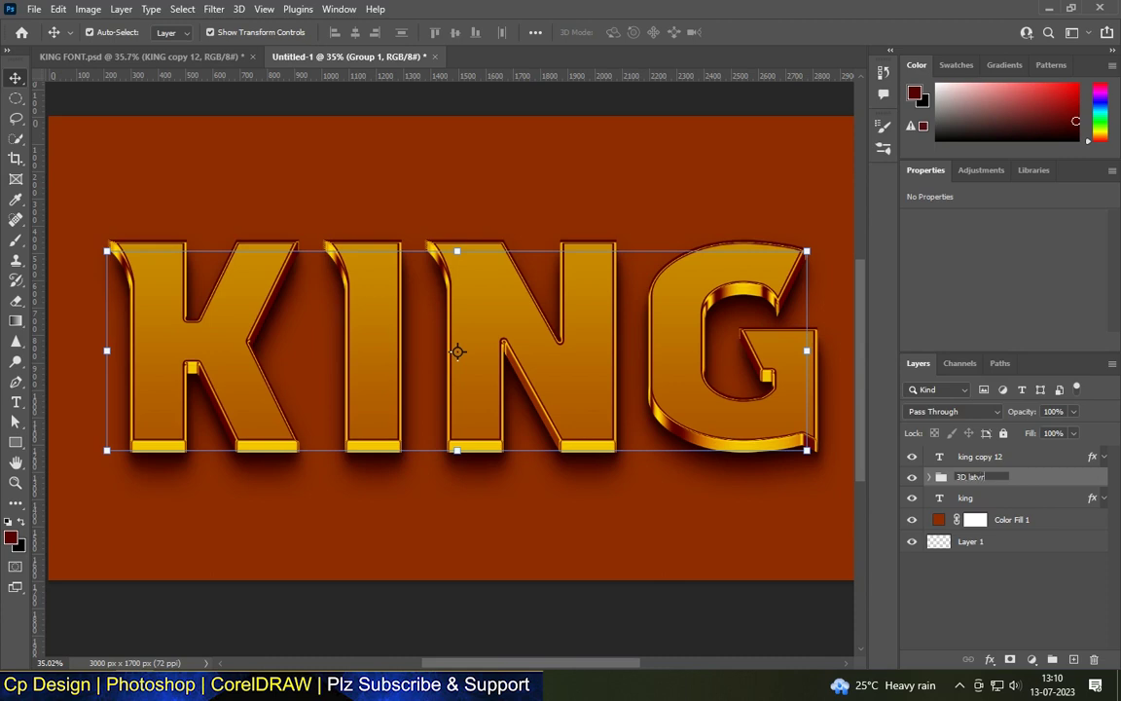
type("er")
left_click(786, 462)
left_click(1018, 459)
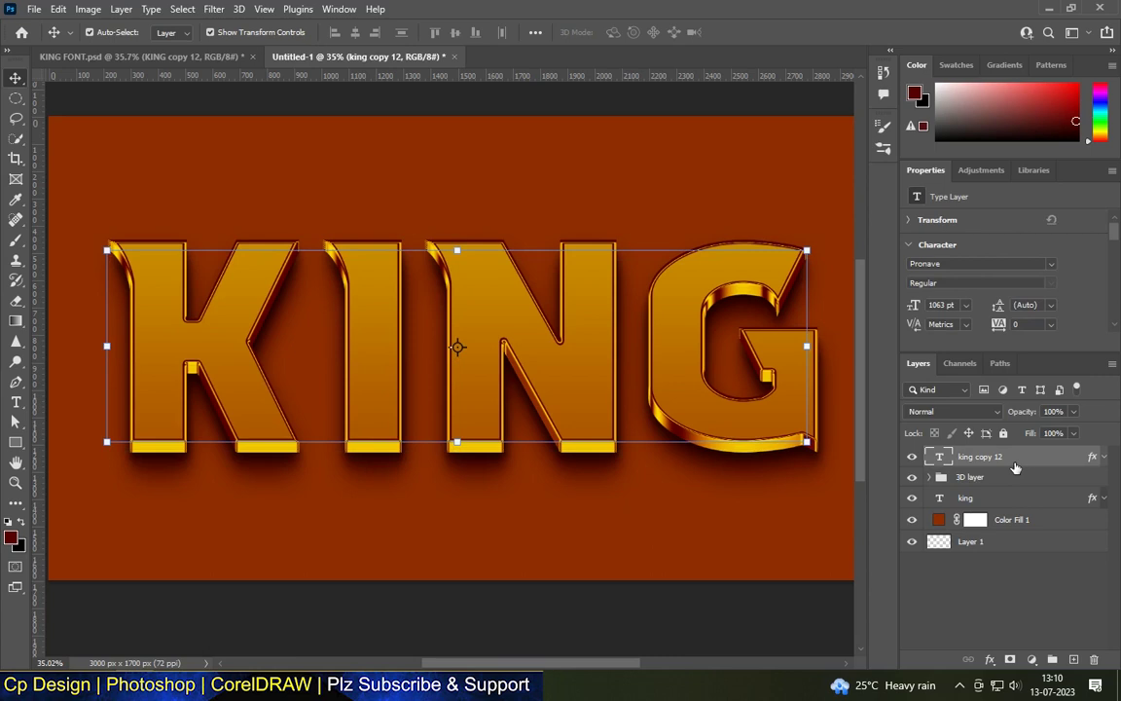
double_click(1015, 459)
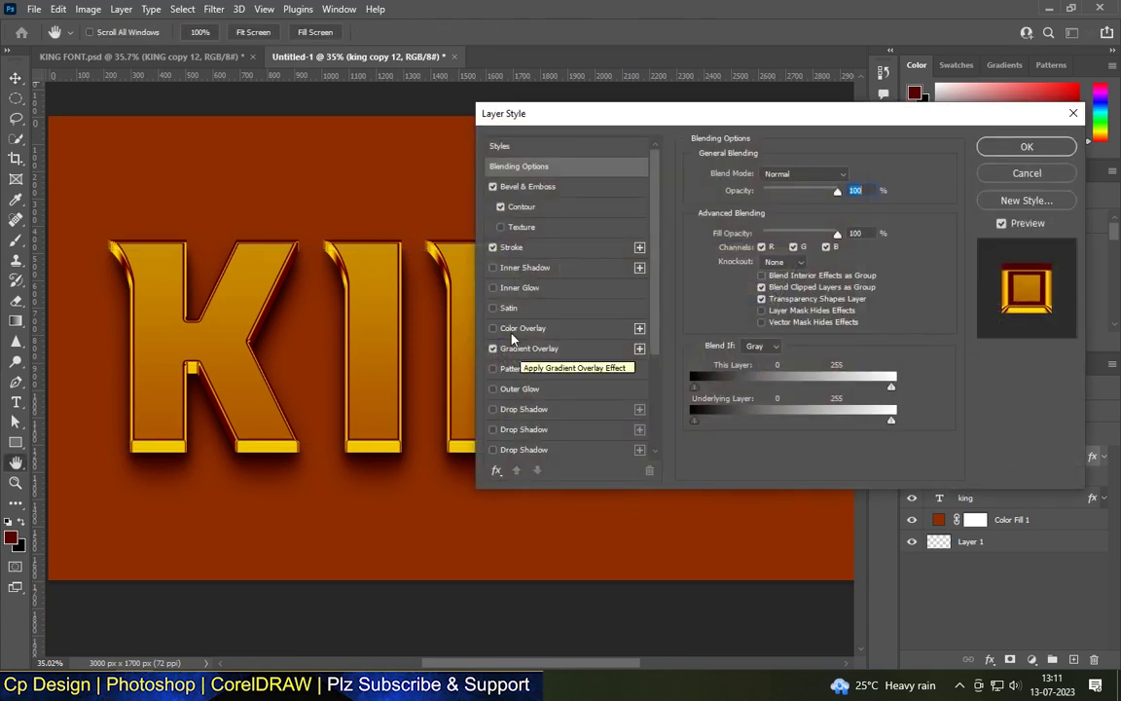
- Switch off the Gradient Overlay in king copy 12's layer style
left_click(528, 187)
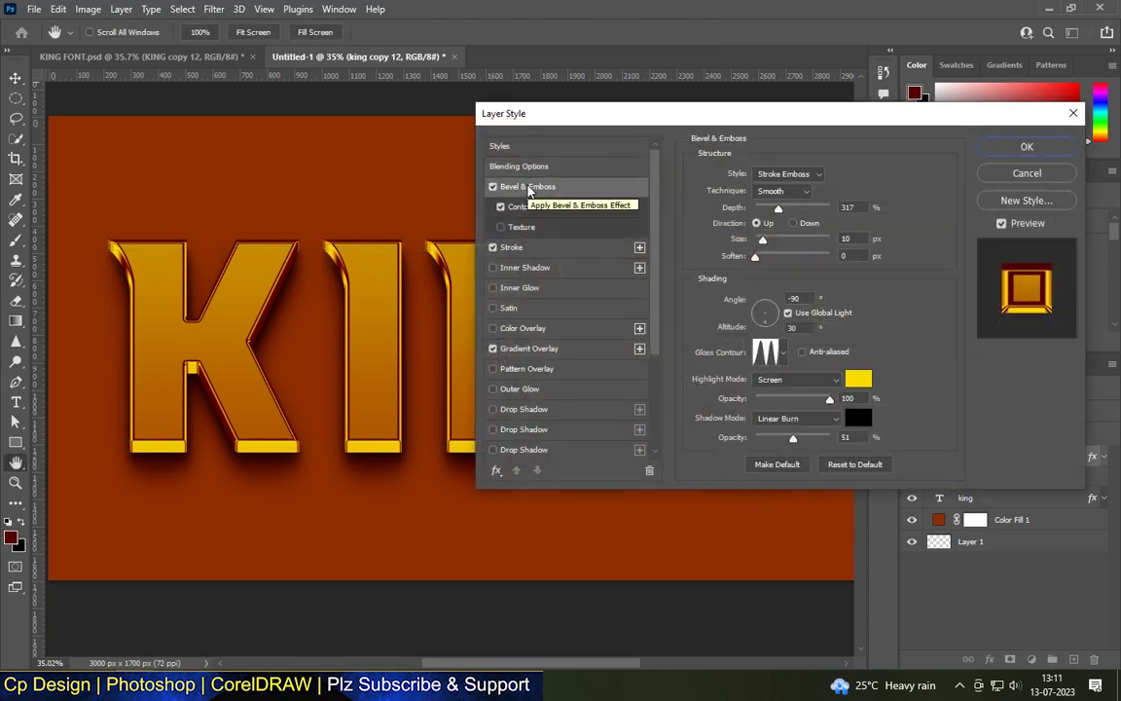
left_click(528, 348)
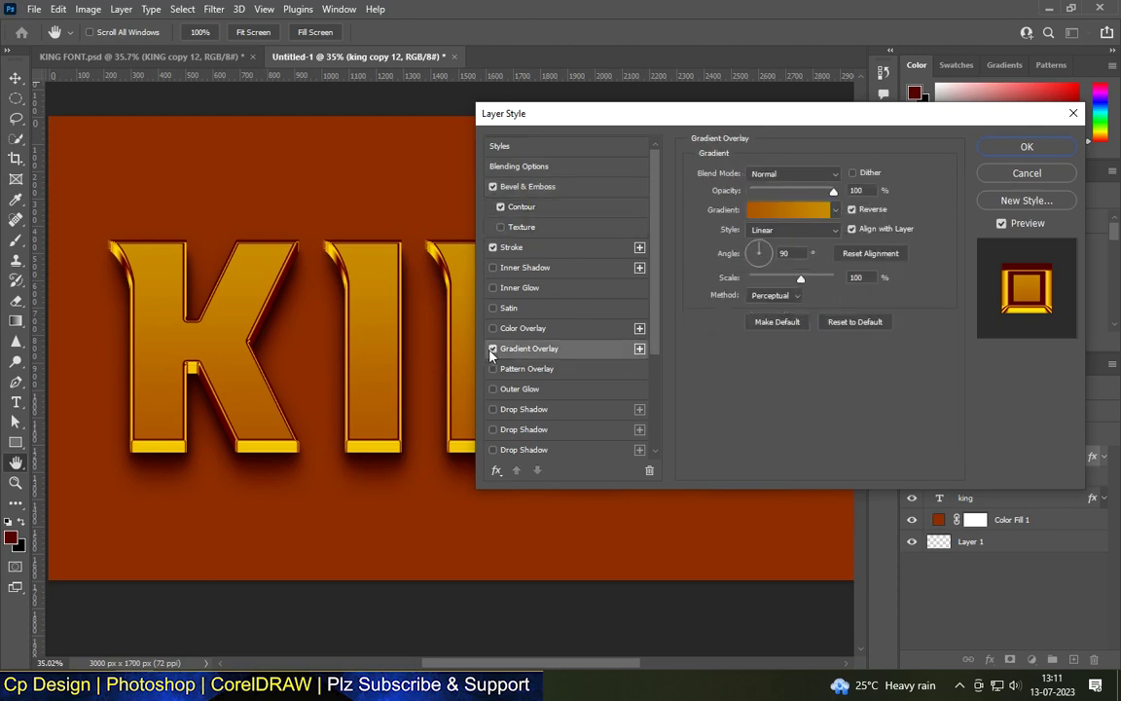
left_click(492, 349)
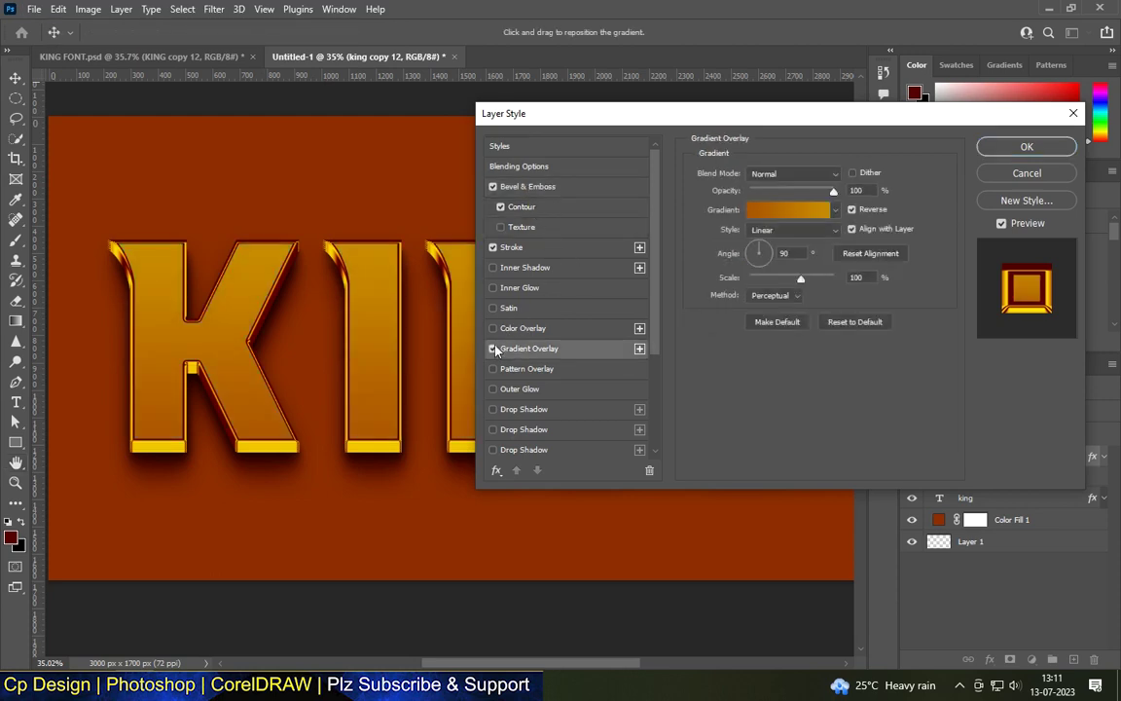
left_click(550, 168)
left_click(493, 348)
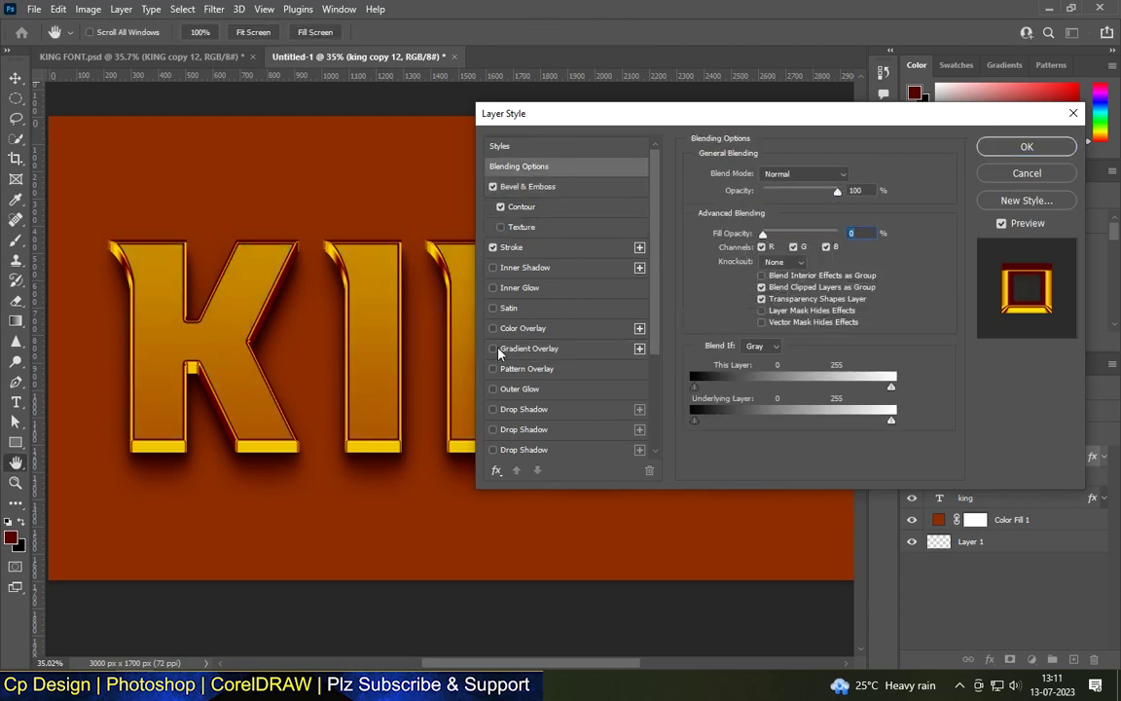
- Keep the bevel as Stroke Emboss style with Smooth technique
left_click(531, 186)
left_click(788, 174)
left_click(776, 244)
left_click(784, 191)
left_click(783, 206)
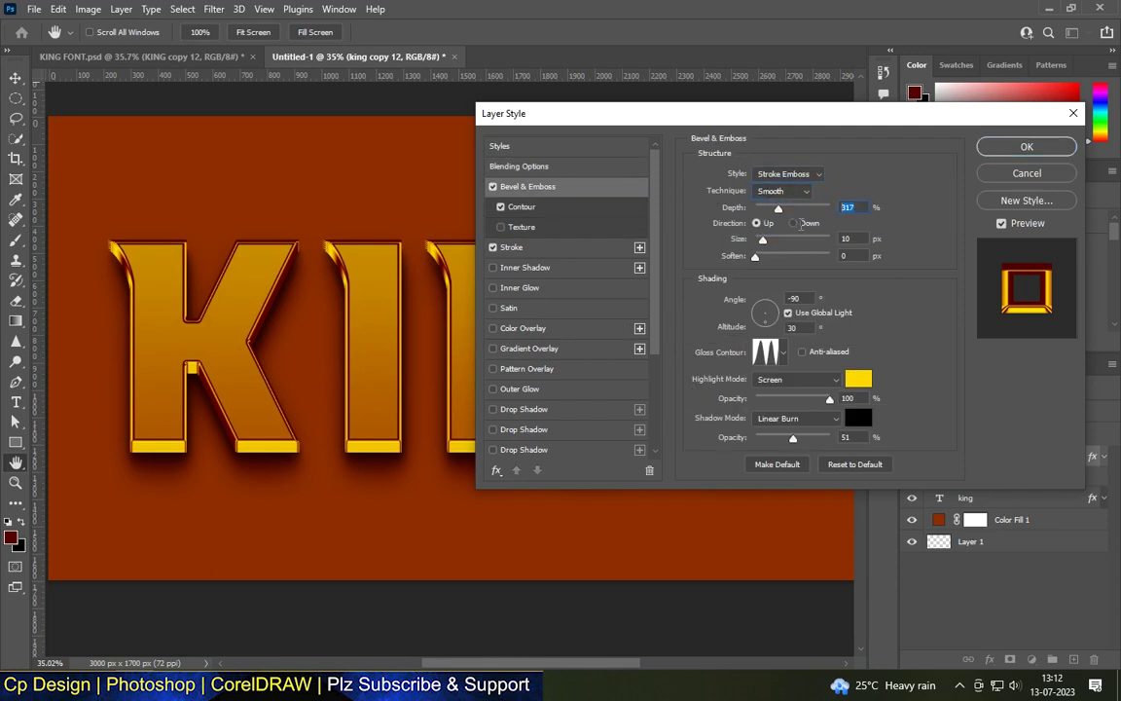
- Set the bevel to 2 px size, highlight colour ffba4c and shadow opacity 46
type("2")
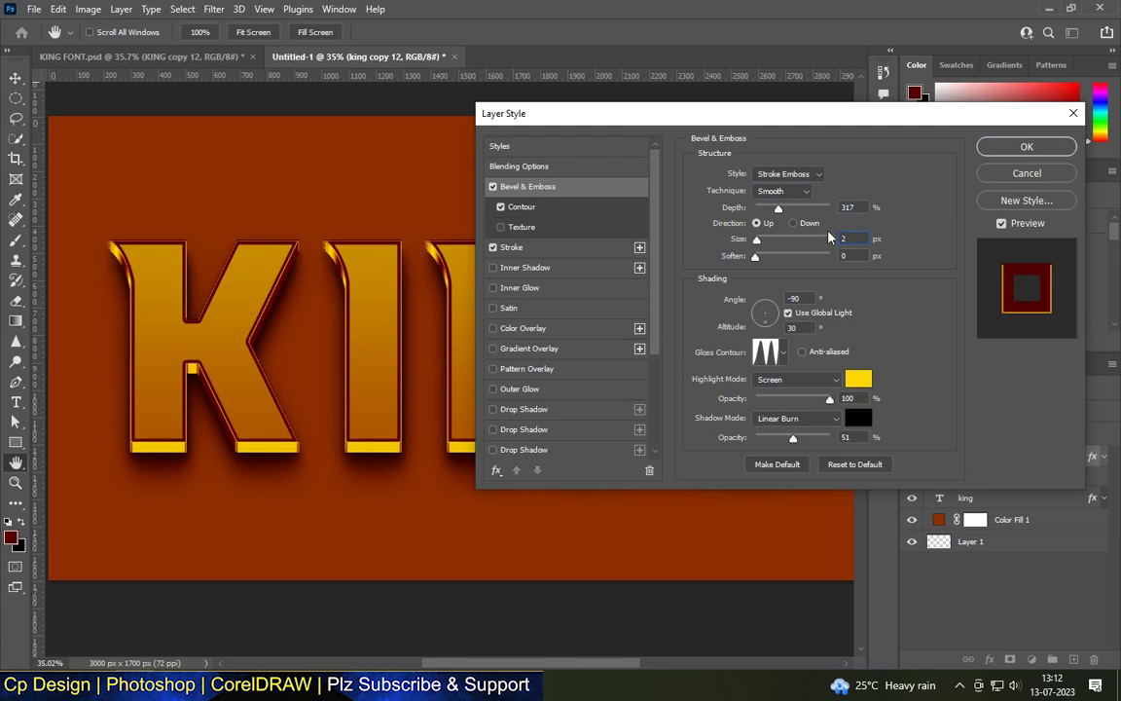
key("Tab")
key("Tab")
key("Tab")
left_click(860, 382)
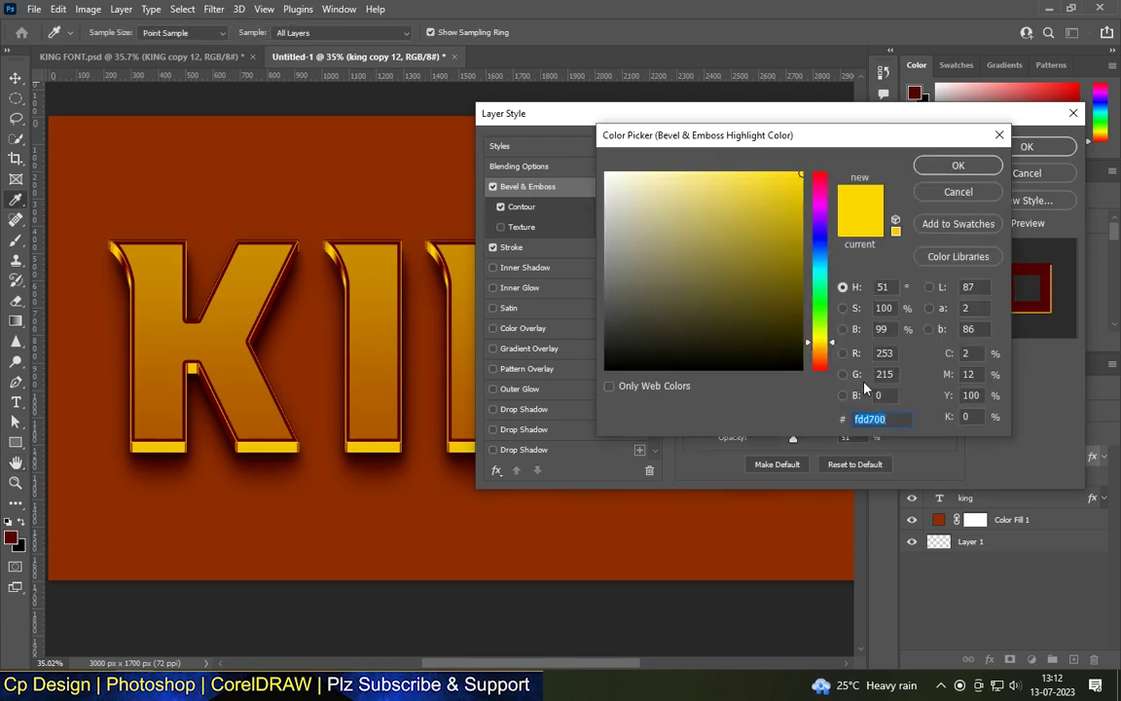
type("ffb")
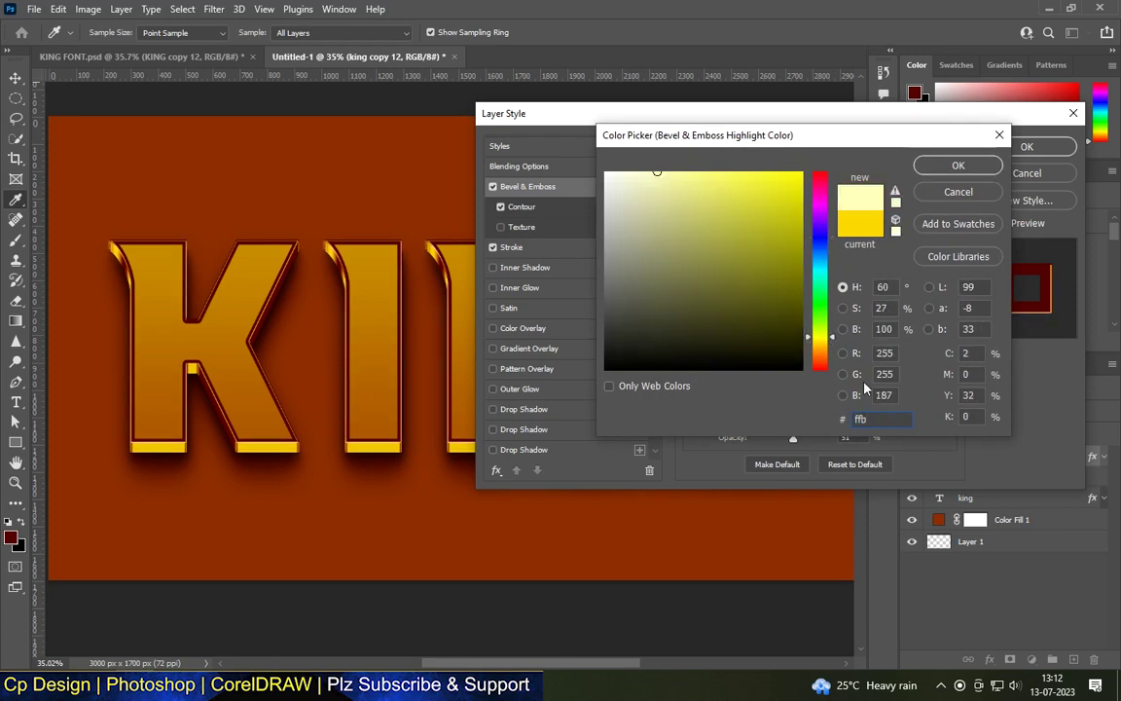
type("a4")
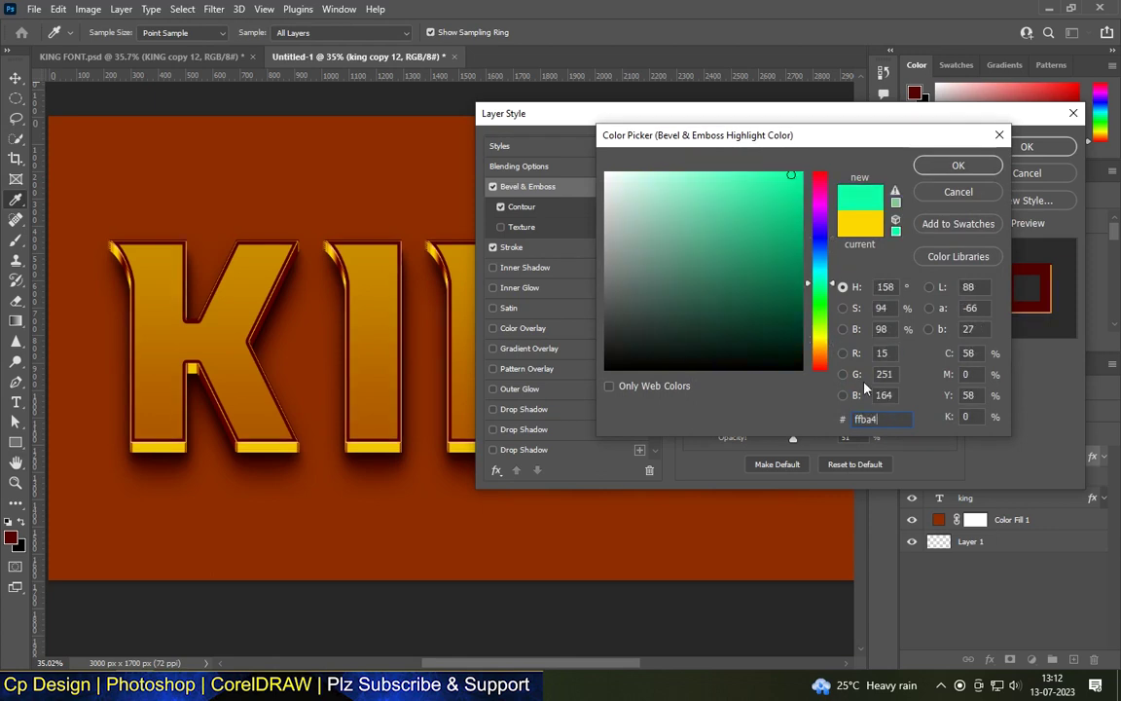
type("c")
left_click(958, 166)
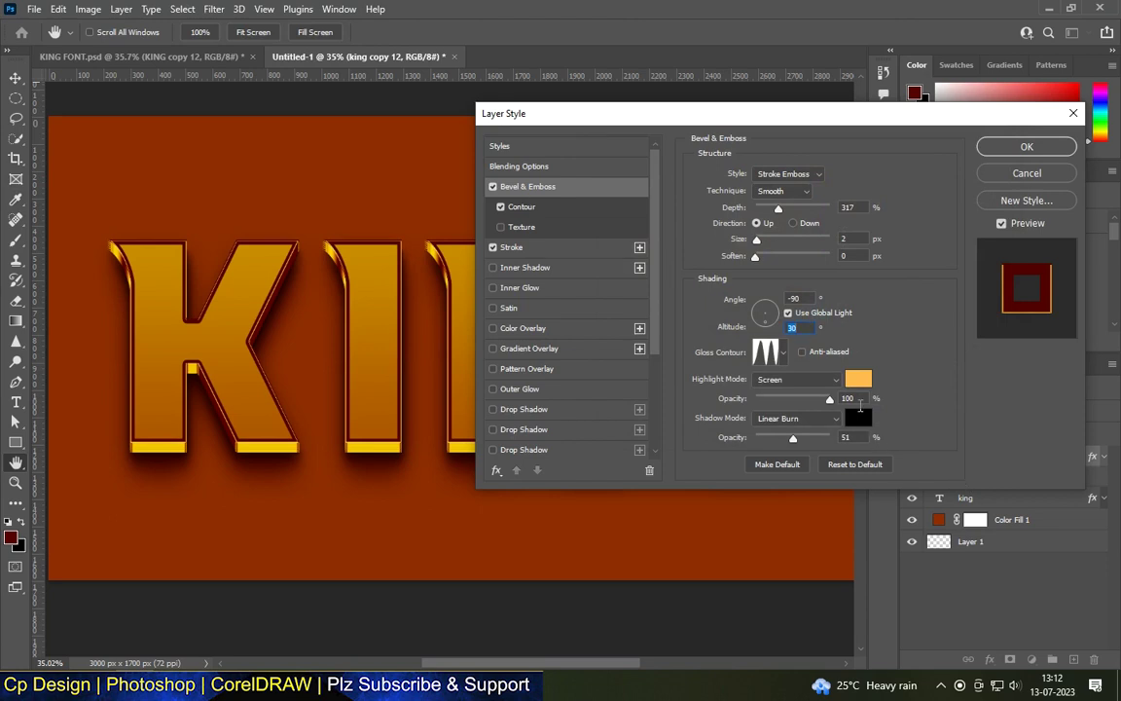
left_click_drag(793, 437, 790, 438)
- Make the stroke orange (d46f00) at 5 px and turn on Pattern Overlay
left_click(524, 207)
left_click(545, 247)
left_click(738, 322)
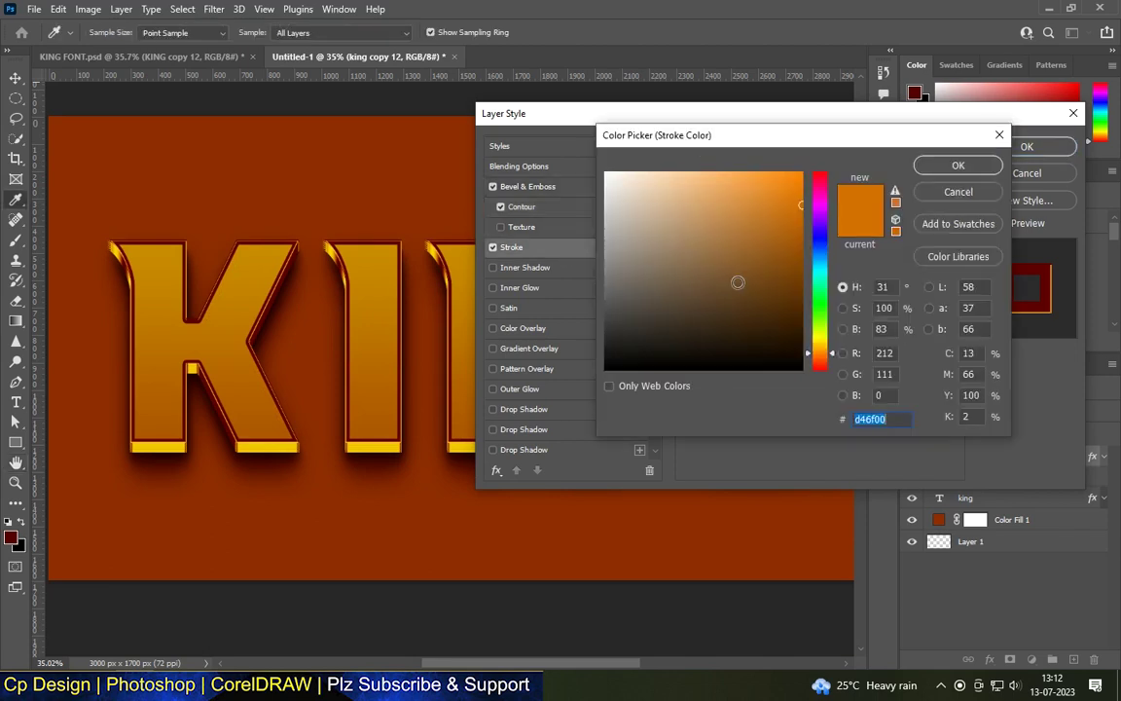
left_click(963, 166)
left_click_drag(758, 173, 751, 173)
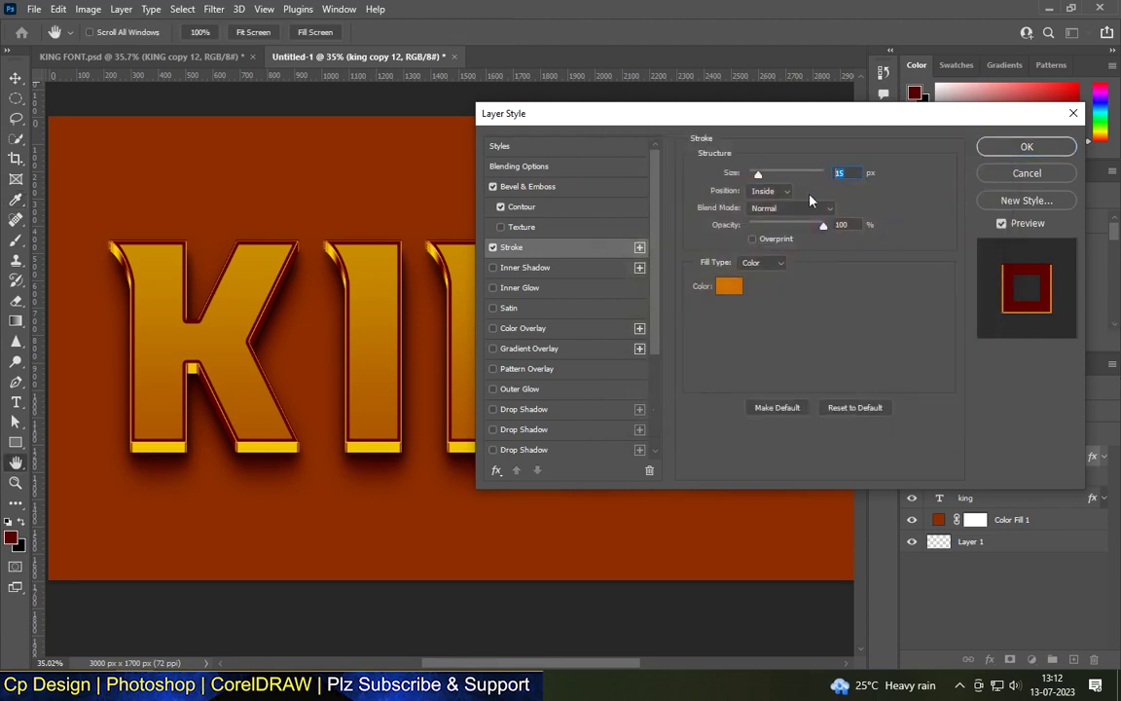
left_click(526, 368)
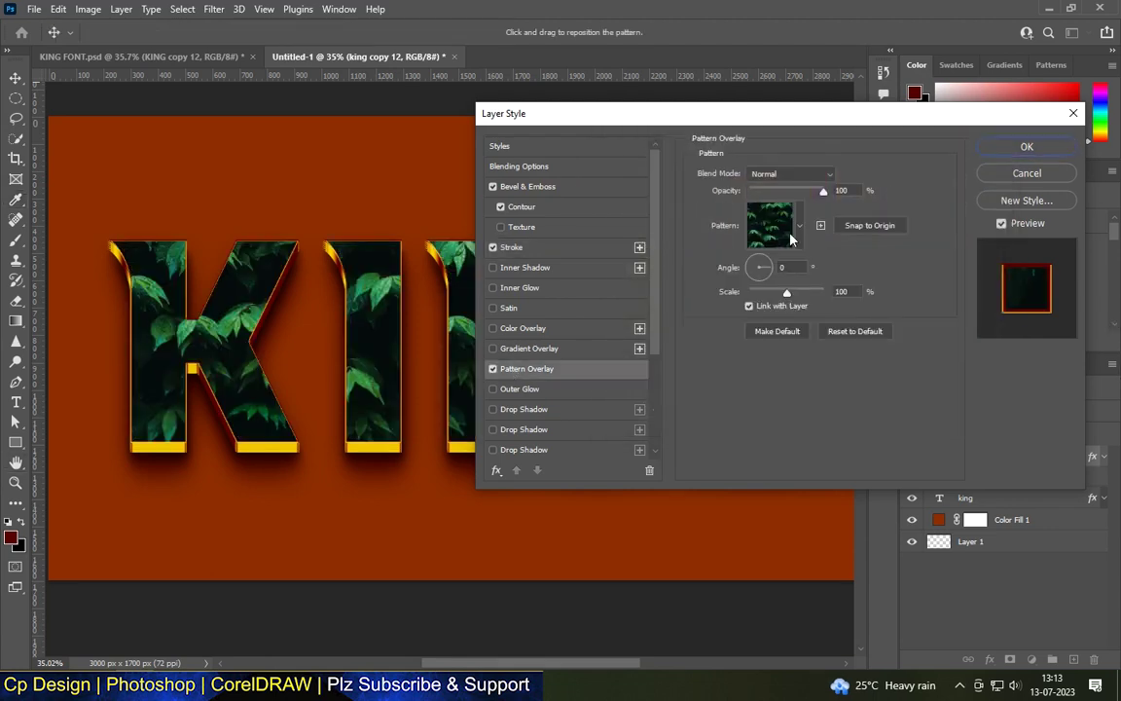
- Apply the grey scratched-metal pattern in Overlay blend mode, then select the textured KING layer
left_click(799, 225)
left_click(745, 362)
left_click(745, 394)
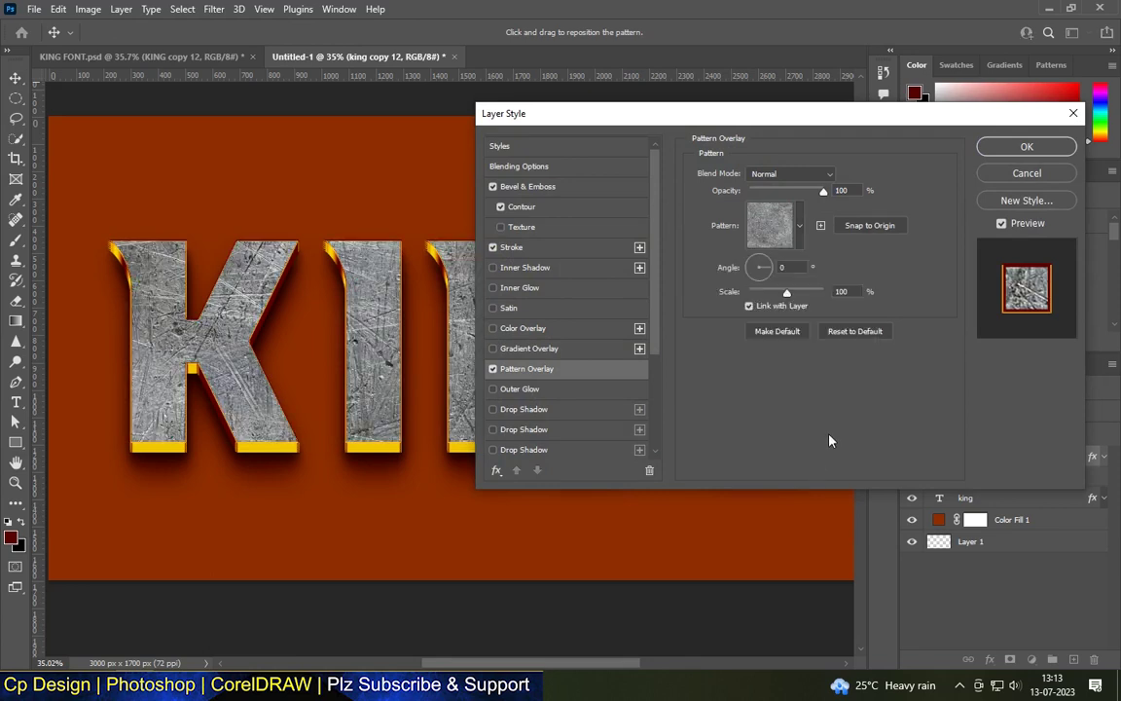
left_click(791, 174)
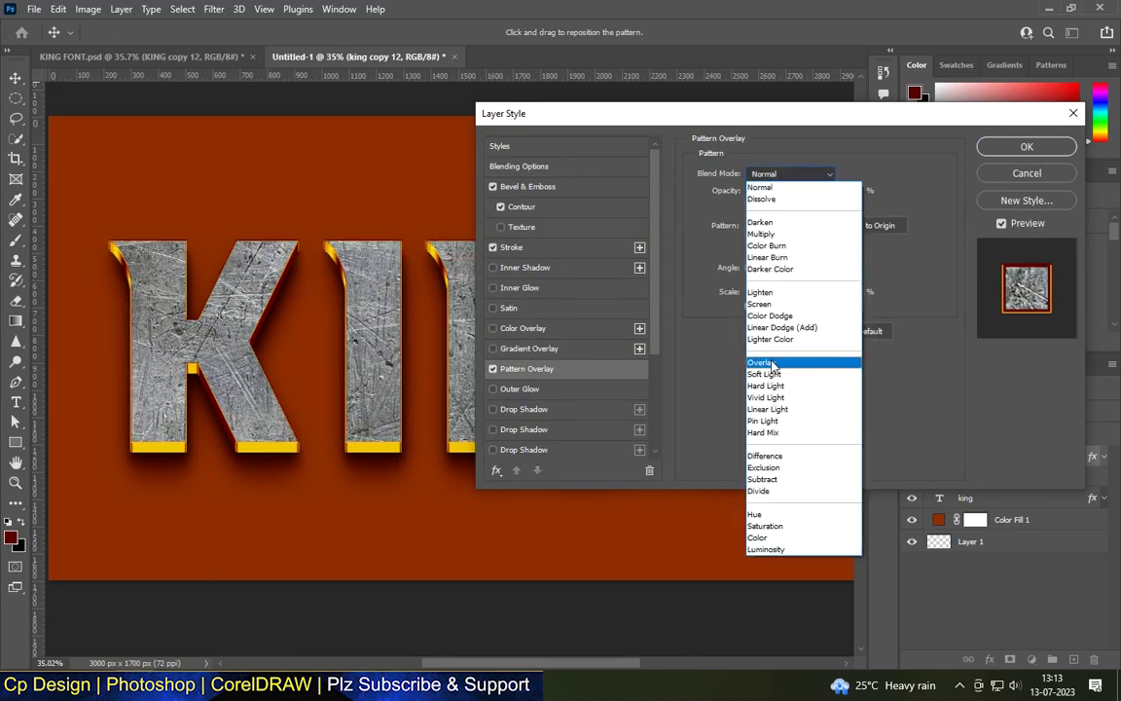
left_click(772, 366)
double_click(837, 291)
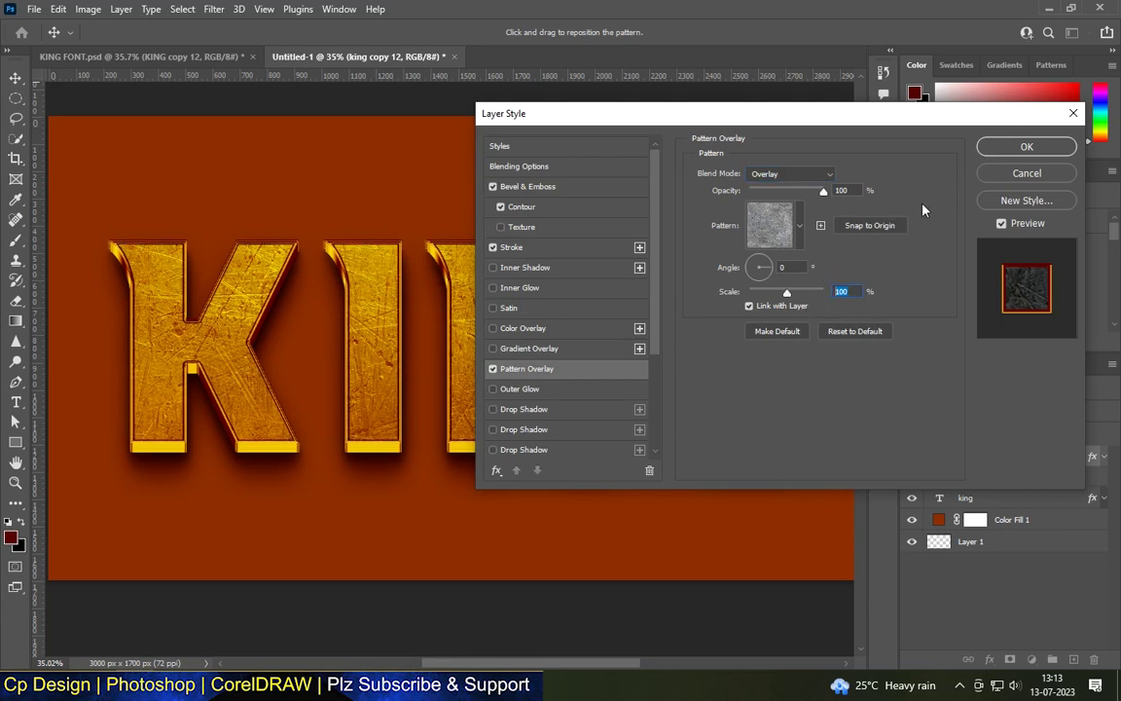
key("Return")
scroll(520, 487, "down", 2)
scroll(584, 346, "up", 2)
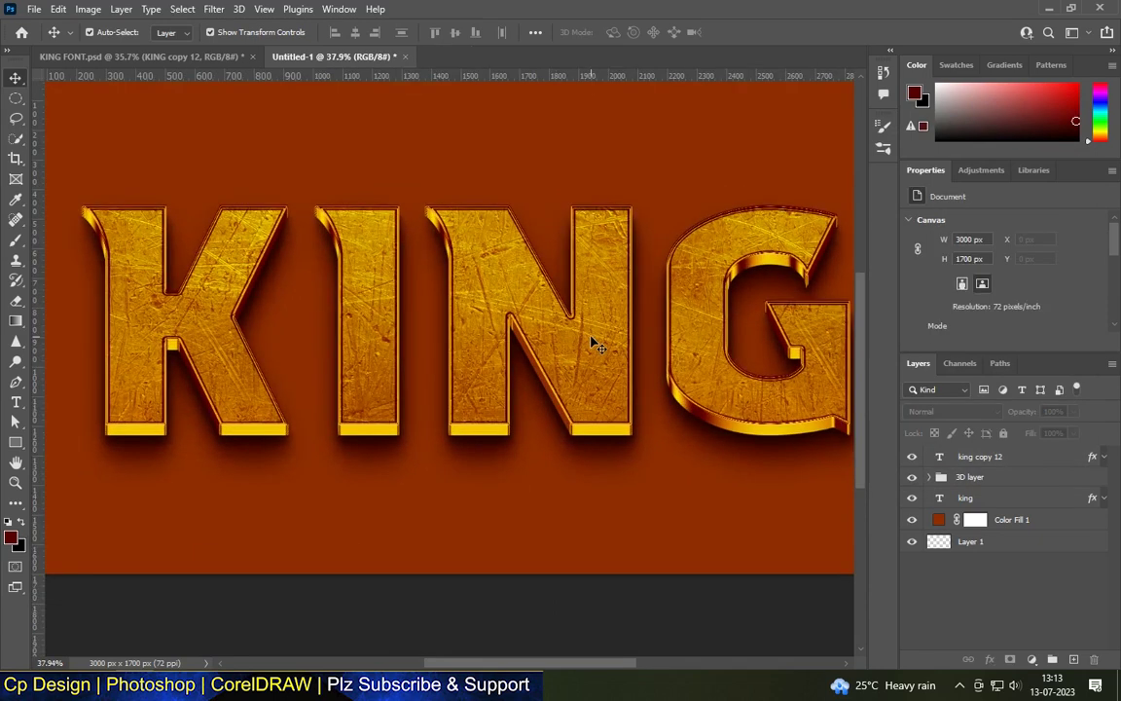
scroll(596, 346, "up", 1)
left_click(595, 346)
- Duplicate the textured layer as king copy 13, turning off its bevel, stroke and pattern overlay
key("ctrl+j")
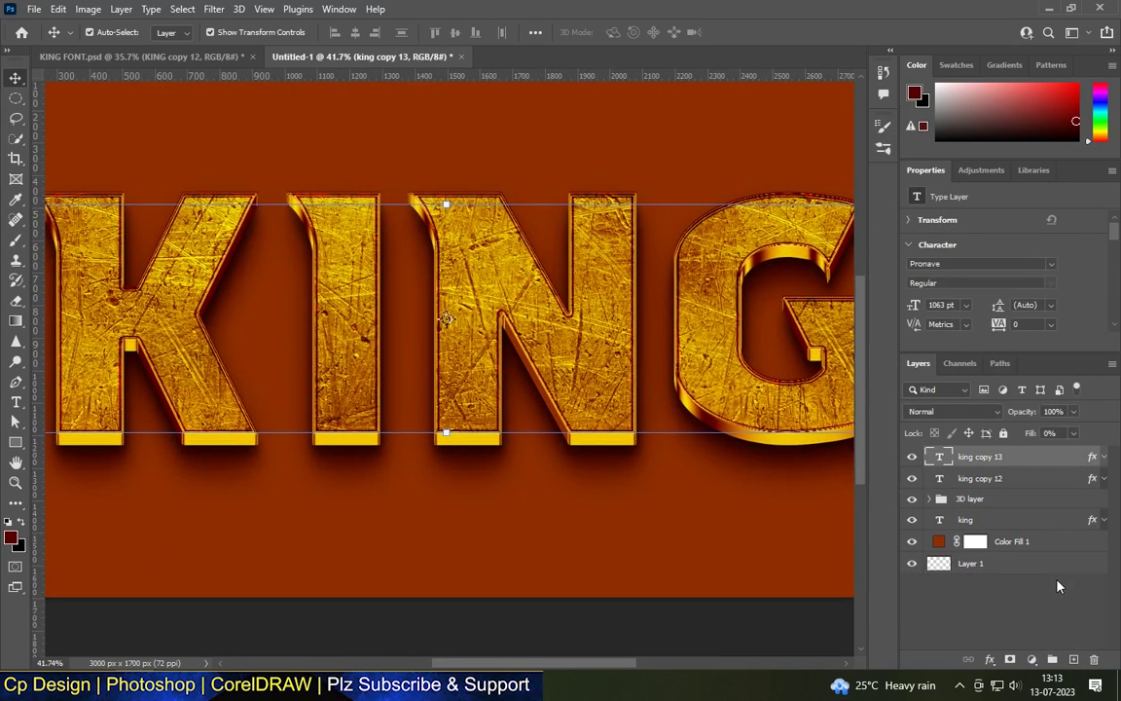
double_click(1024, 458)
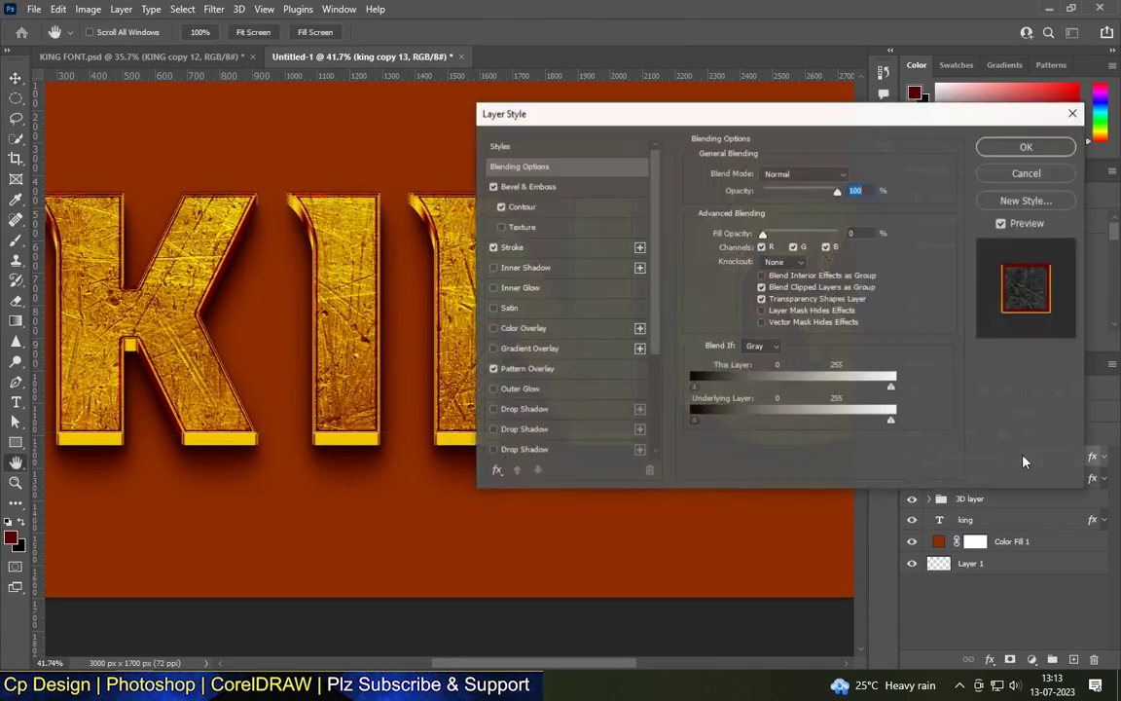
left_click(527, 185)
left_click(492, 186)
left_click(492, 247)
- Give king copy 13 a gradient overlay blended in Overlay mode and apply it
left_click(493, 369)
left_click(529, 348)
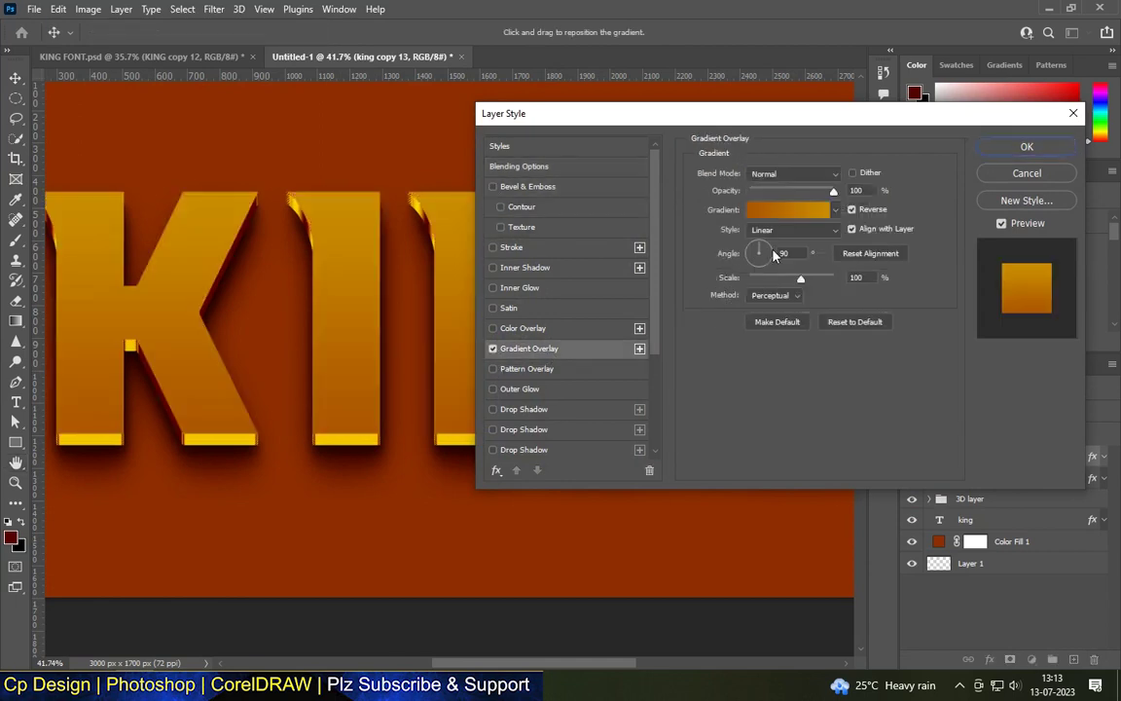
left_click(825, 175)
left_click(788, 366)
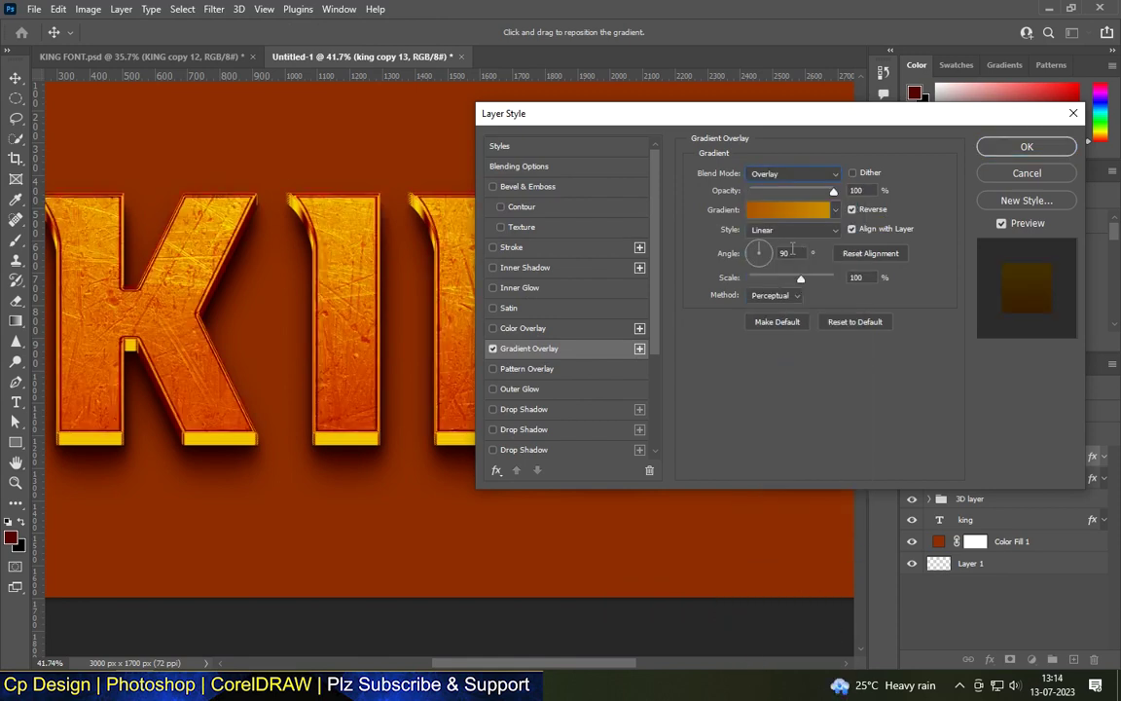
left_click(1027, 146)
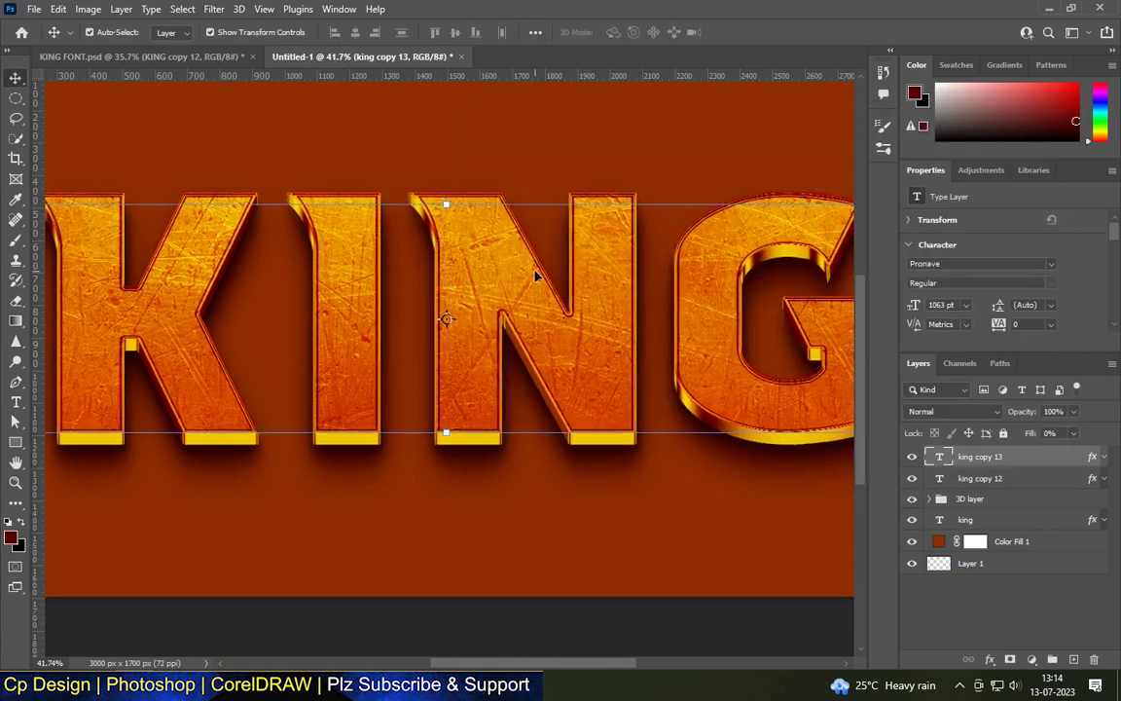
- Duplicate king copy 13 and remove the gradient overlay from the new copy's style
scroll(534, 276, "down", 3)
scroll(560, 308, "up", 4)
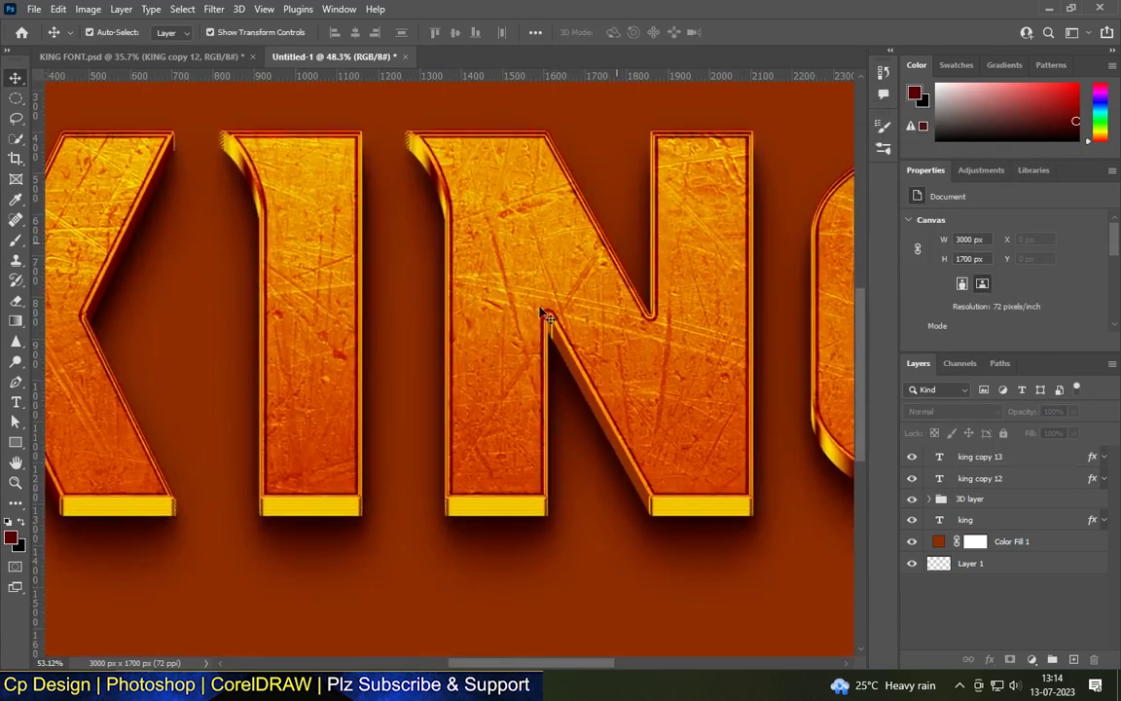
scroll(531, 324, "down", 1)
left_click_drag(973, 457, 1073, 659)
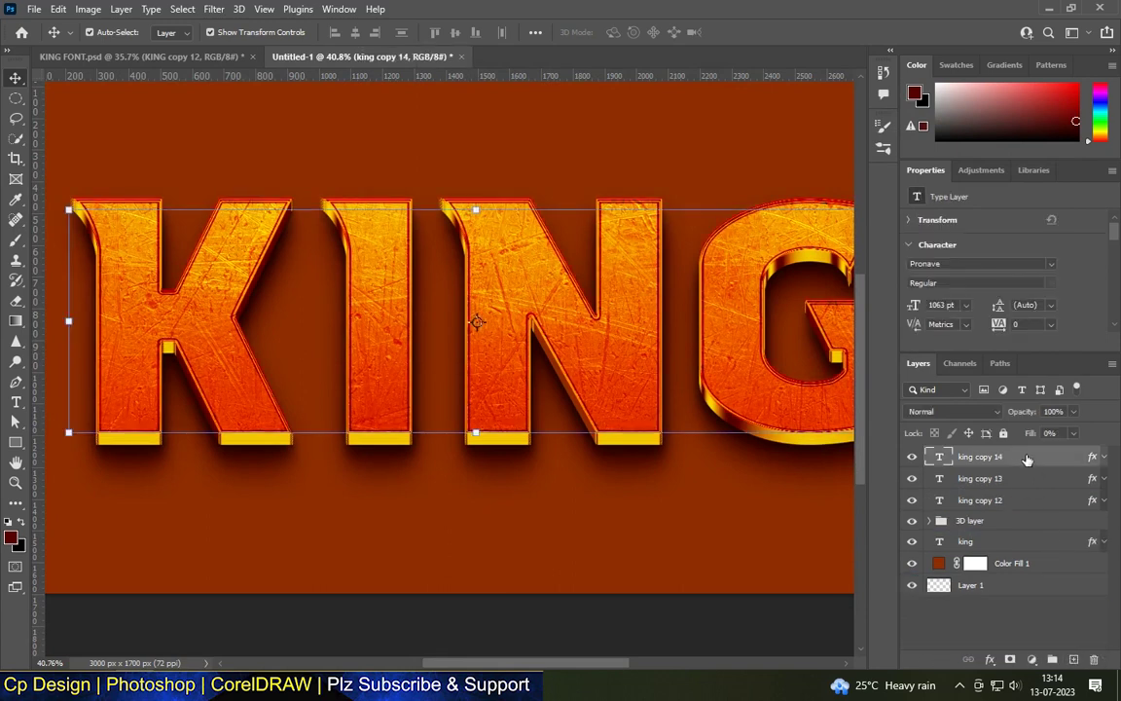
double_click(1026, 458)
left_click(542, 186)
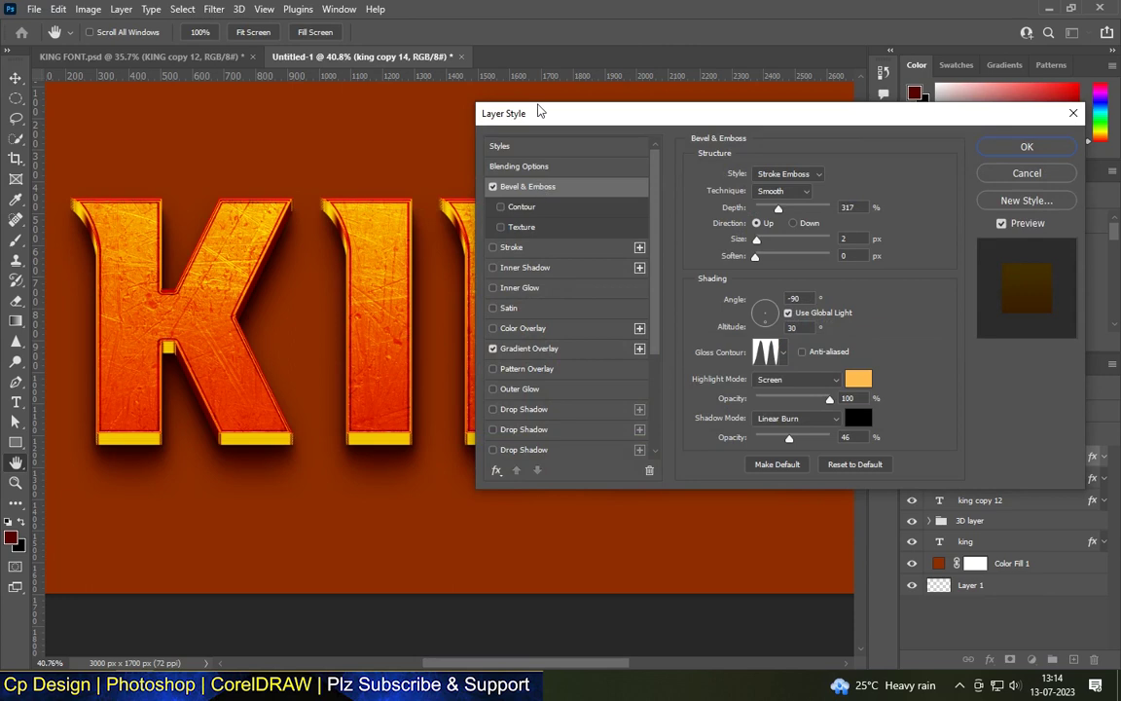
left_click_drag(538, 113, 485, 182)
left_click(467, 256)
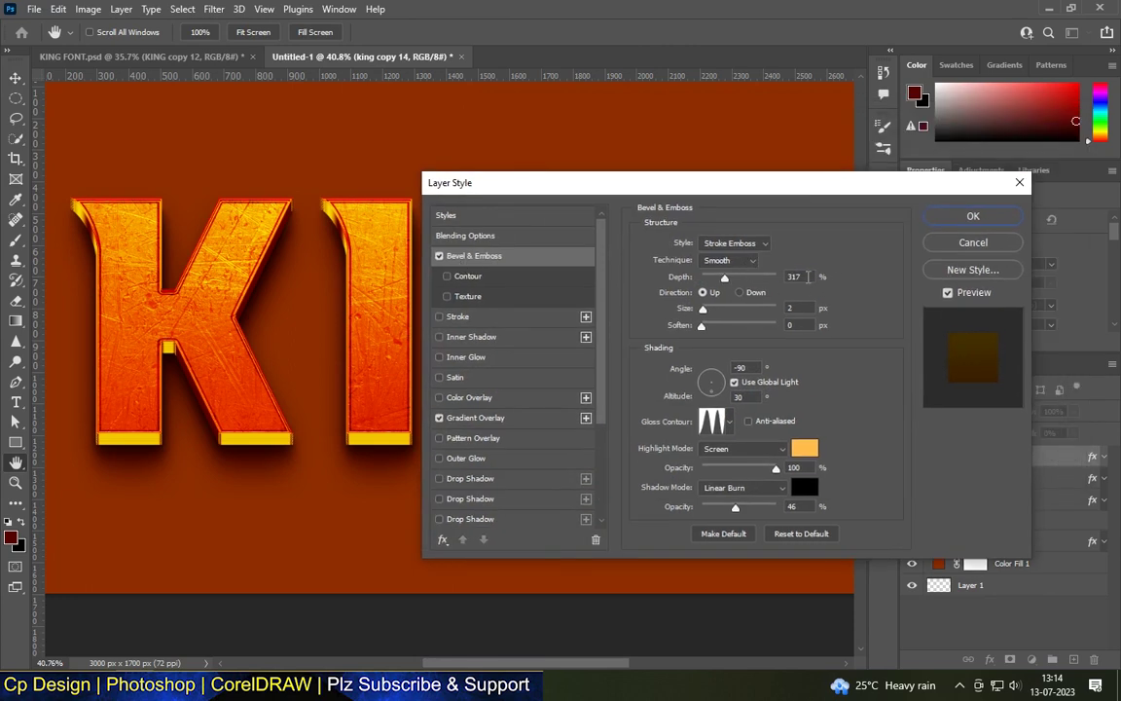
left_click(439, 418)
- Widen the bevel to 10 px with highlight #fdd700 and 51% Linear Burn shadow
left_click_drag(702, 309, 709, 308)
key("Tab")
key("Tab")
key("Tab")
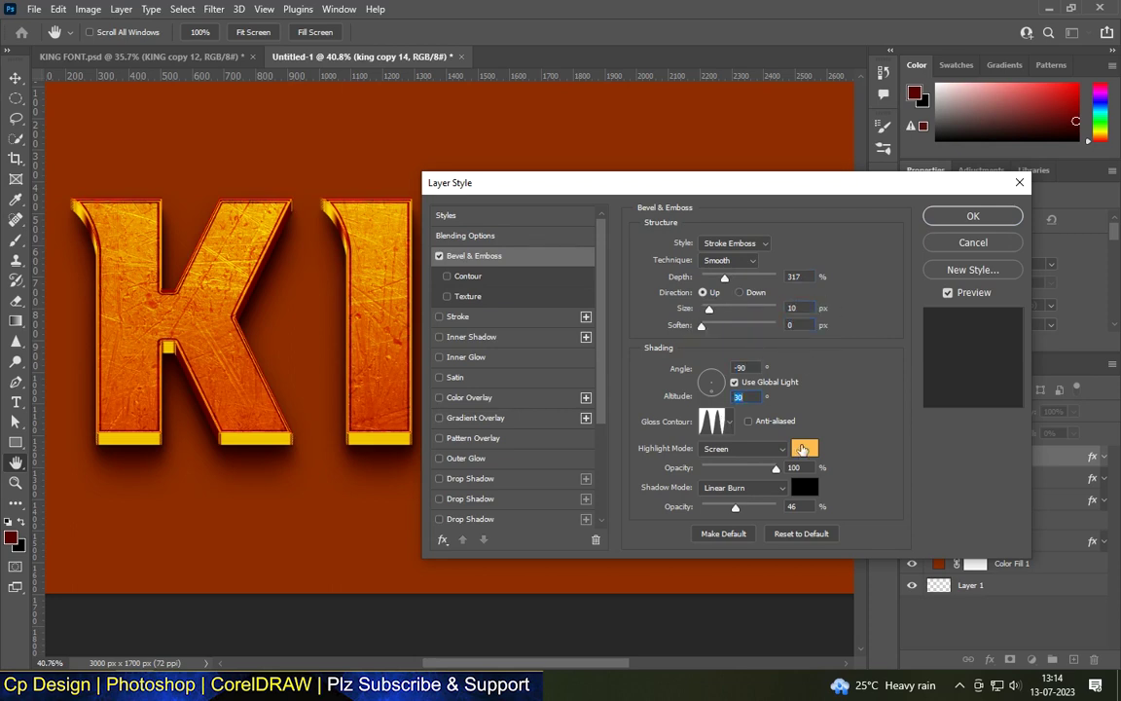
left_click(804, 448)
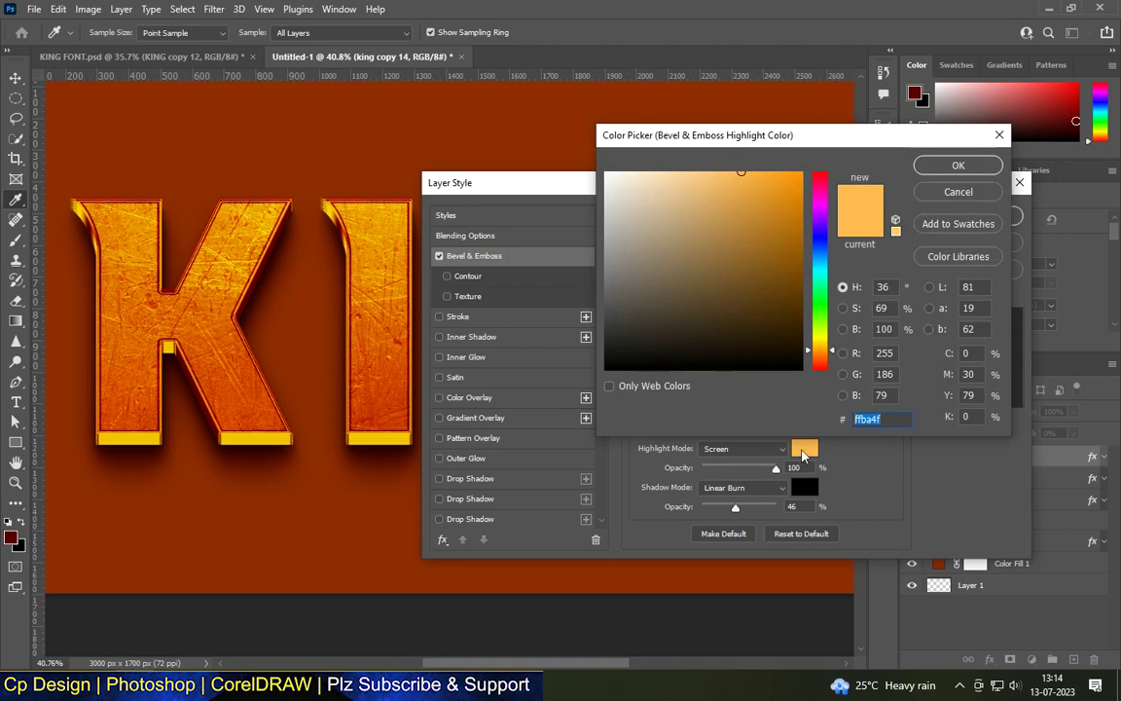
type("fdd700")
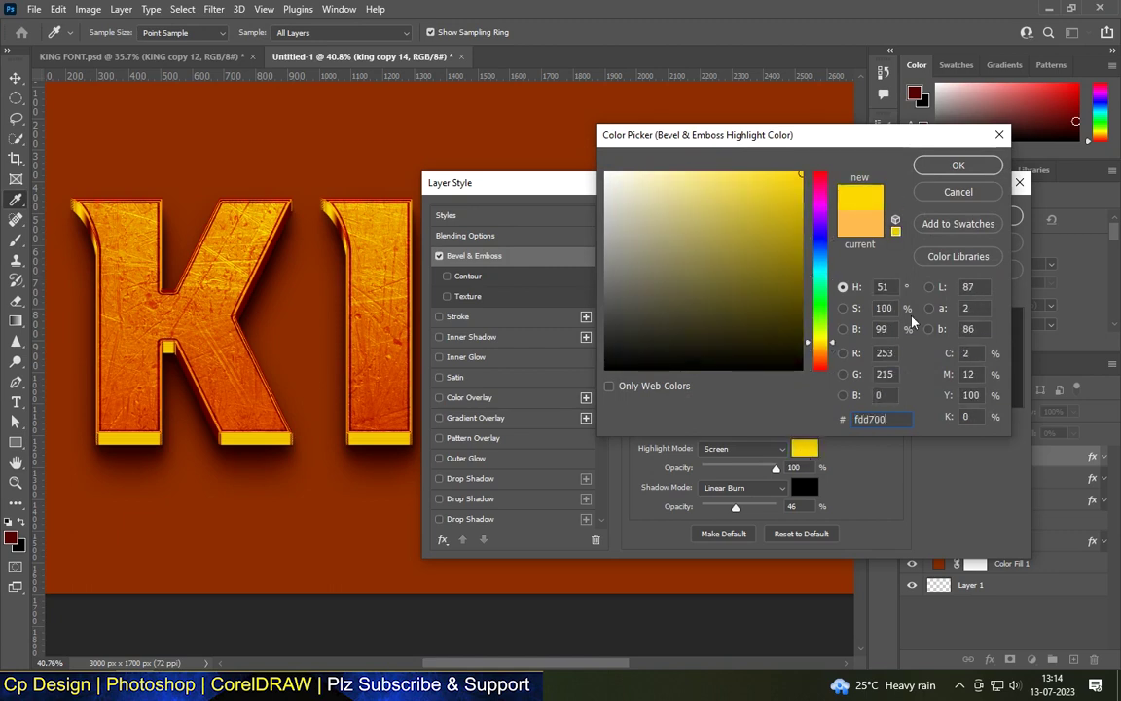
key("Return")
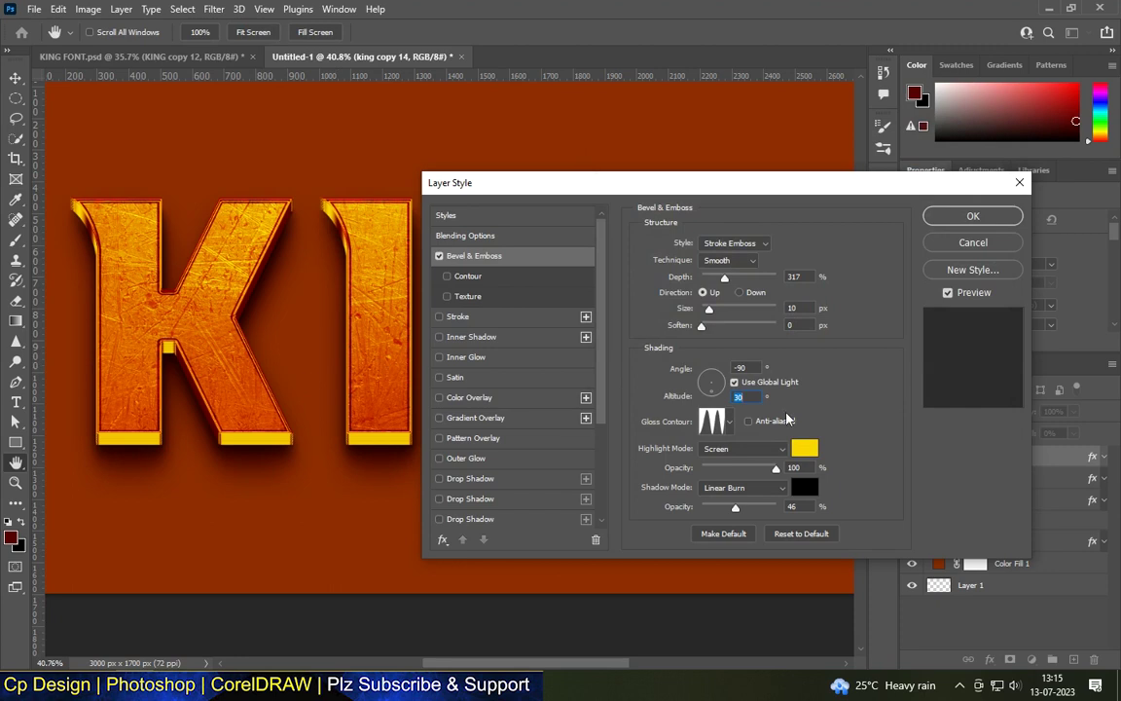
type("5")
left_click_drag(735, 507, 739, 507)
left_click(728, 488)
left_click(732, 370)
type("-")
- Add a contour and a 15 px inside orange stroke, then apply the style
left_click(453, 276)
left_click(503, 318)
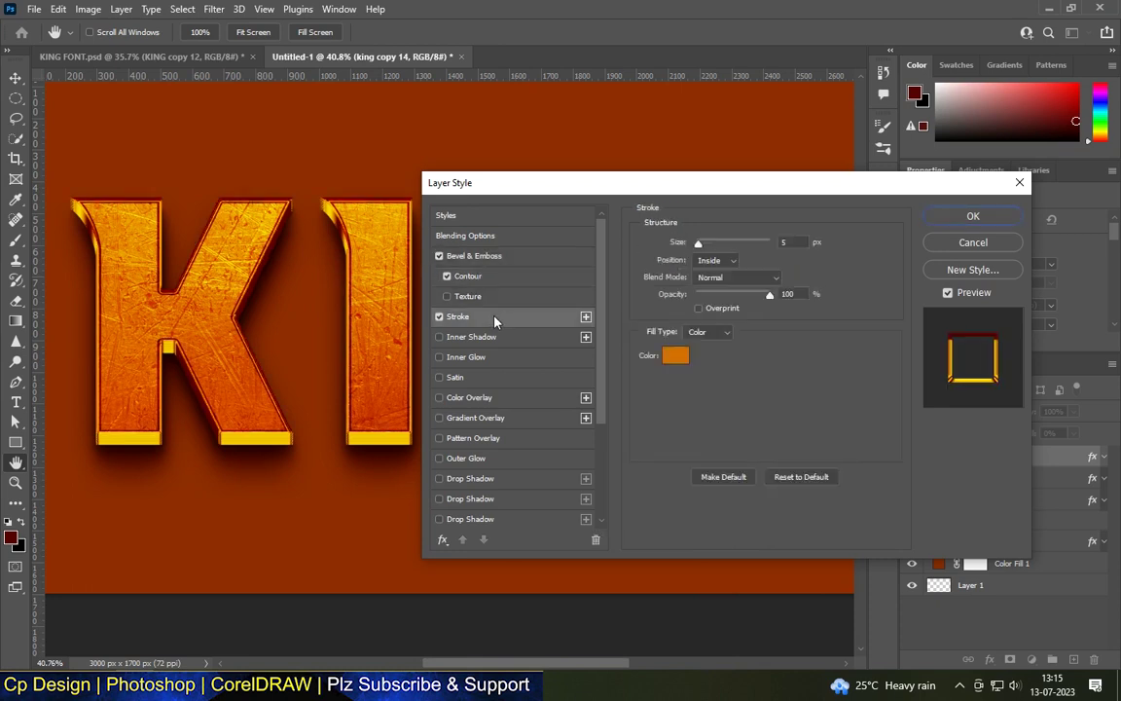
left_click(675, 355)
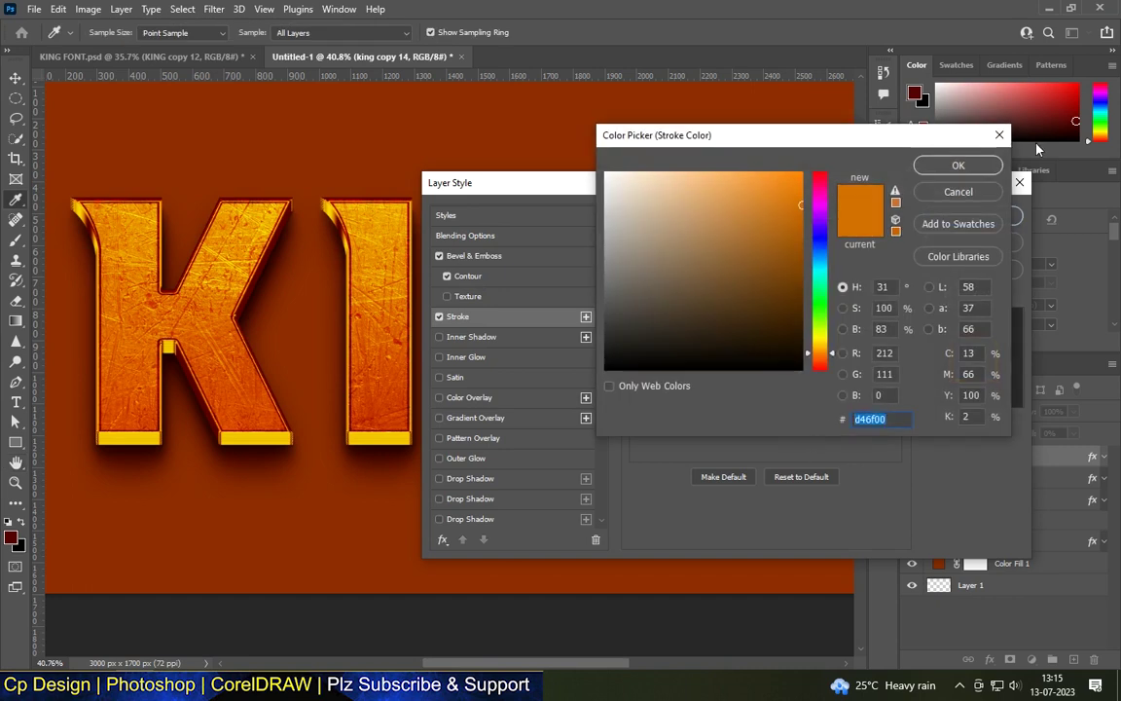
key("Return")
left_click_drag(698, 242, 704, 243)
left_click(728, 261)
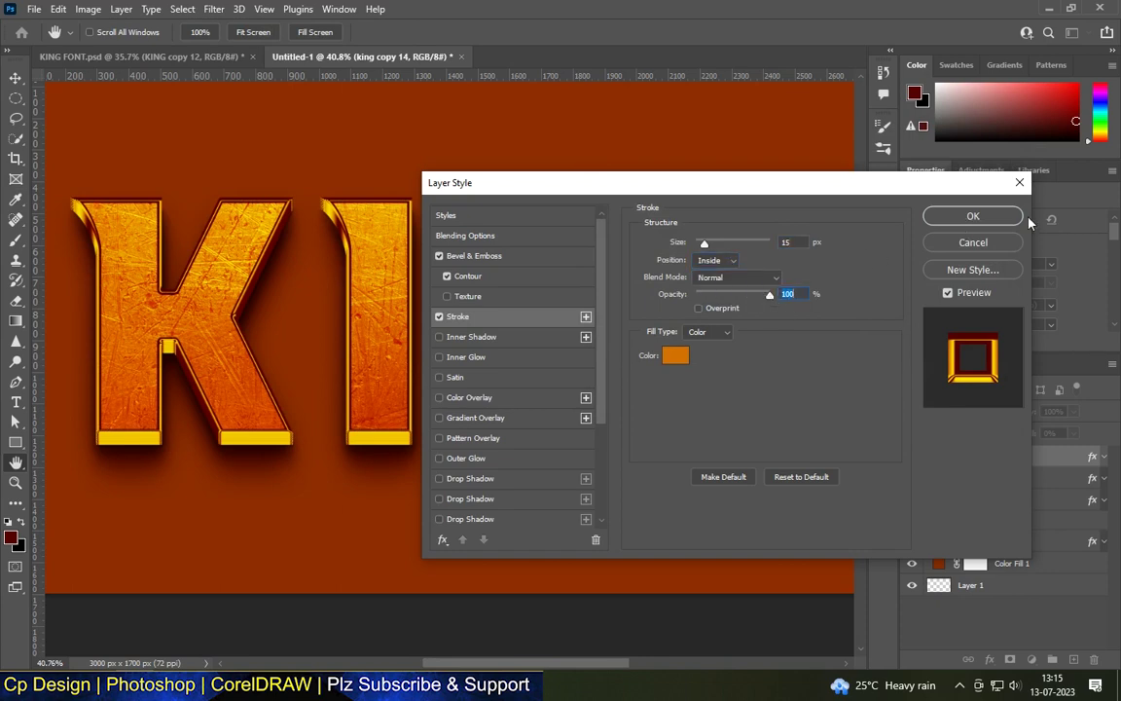
key("Return")
key("v")
scroll(439, 266, "down", 2)
scroll(572, 441, "up", 1)
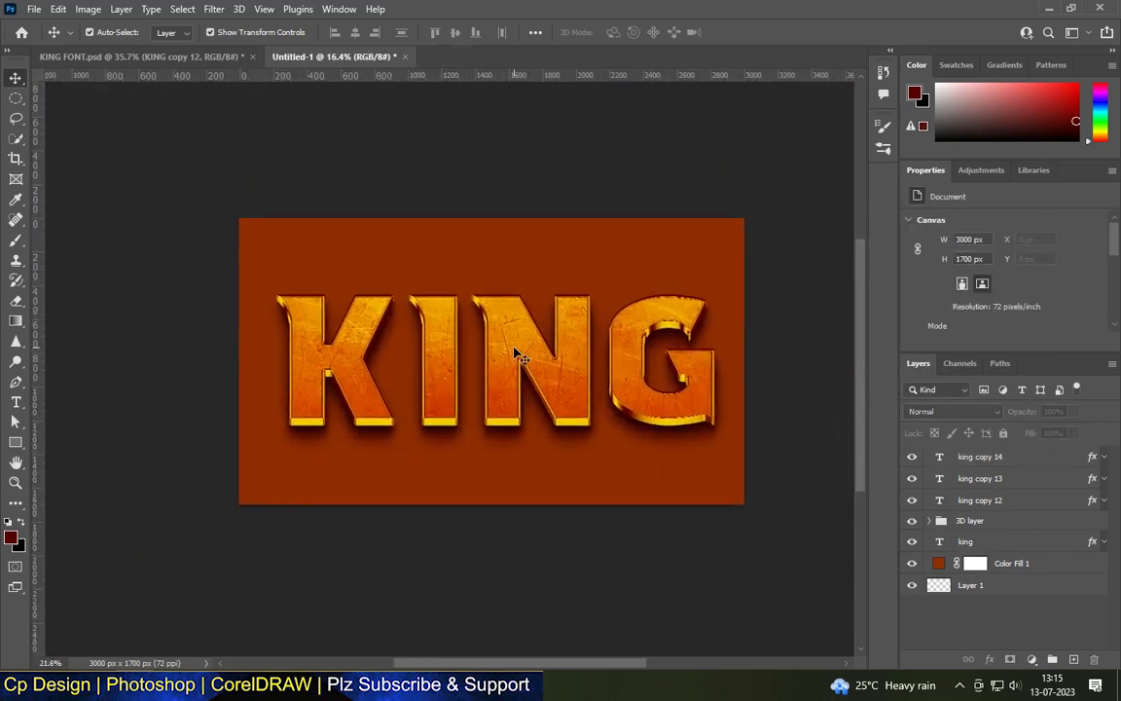
- Duplicate king copy 14 and set its bevel to depth 235, size 2, direction down
scroll(513, 351, "up", 1)
scroll(473, 452, "up", 1)
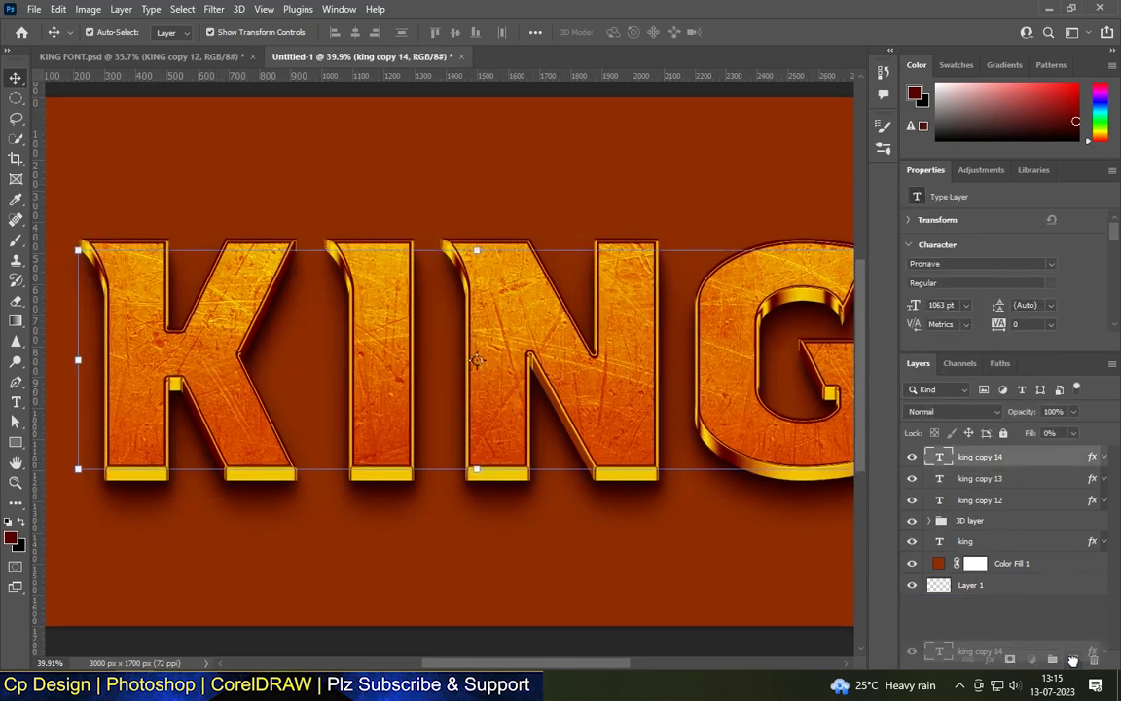
key("ctrl+j")
double_click(1038, 469)
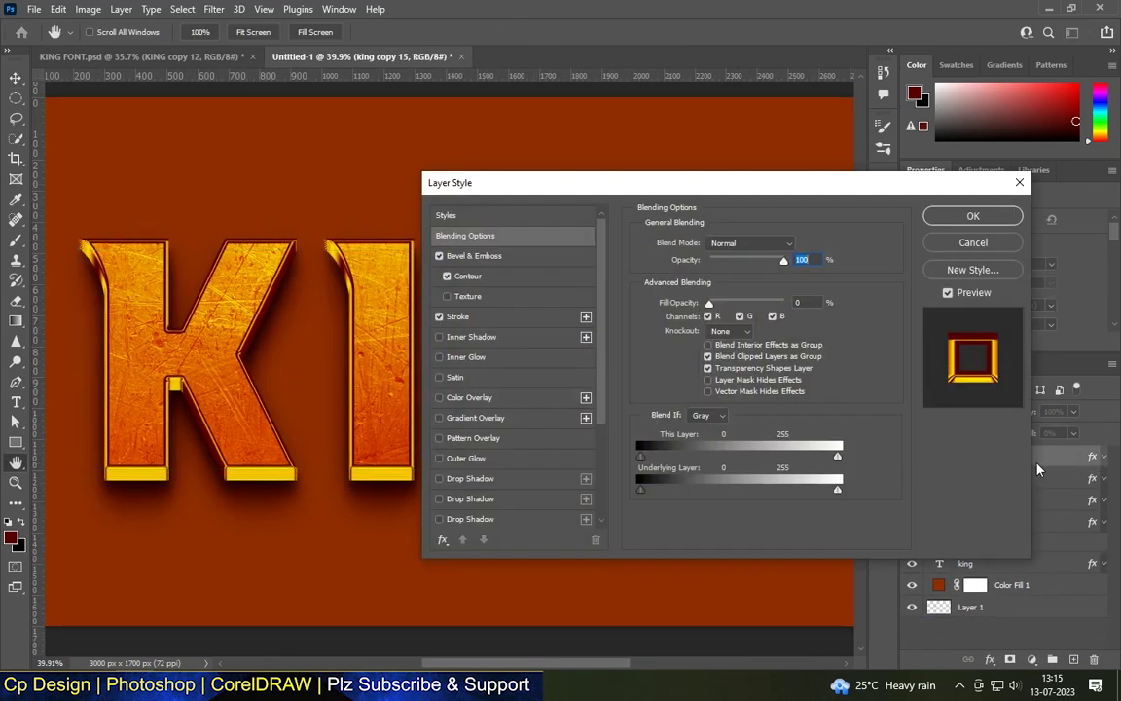
left_click(486, 256)
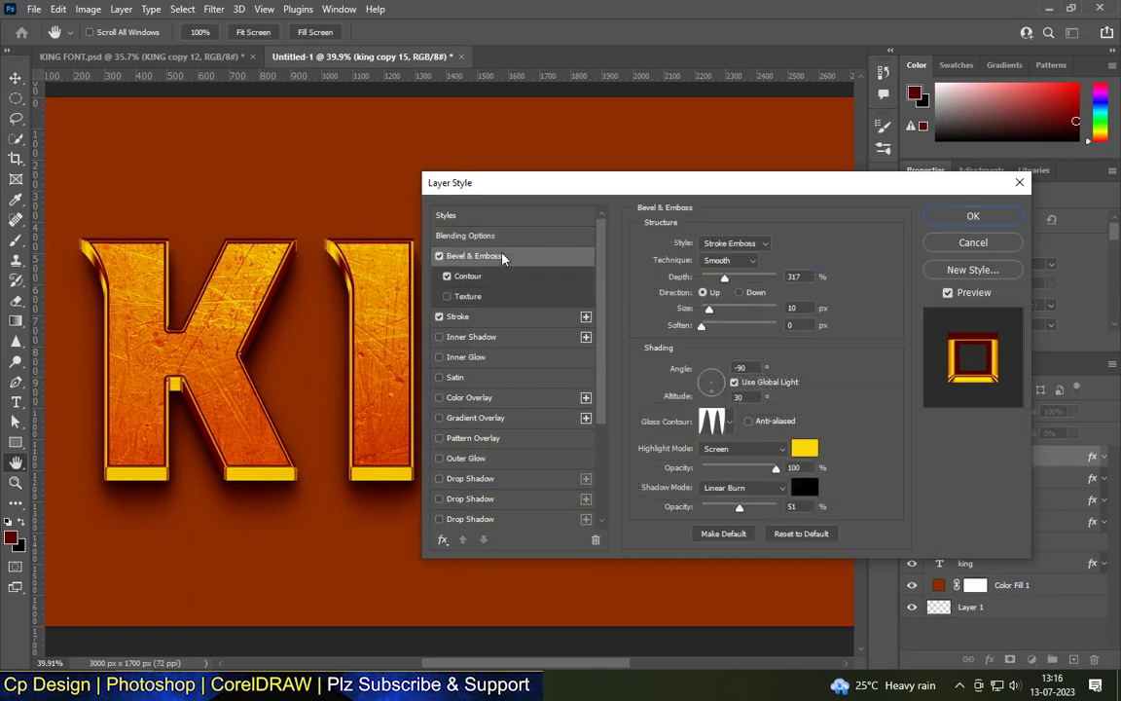
double_click(803, 278)
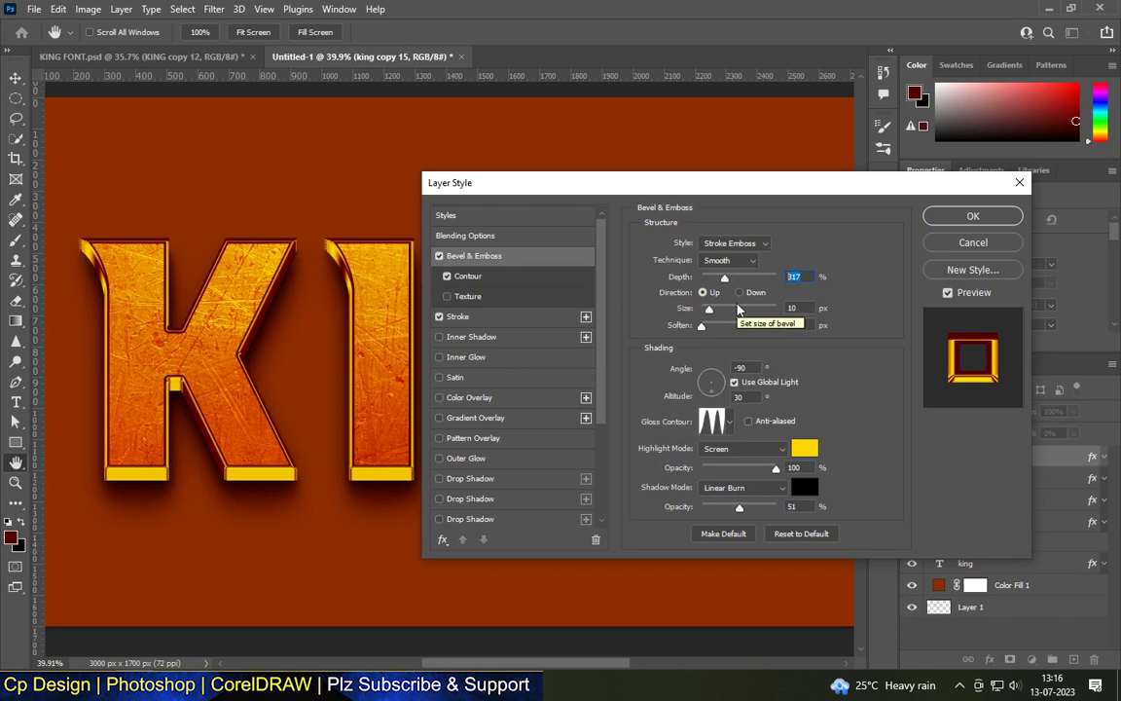
type("235")
key("Tab")
type("2")
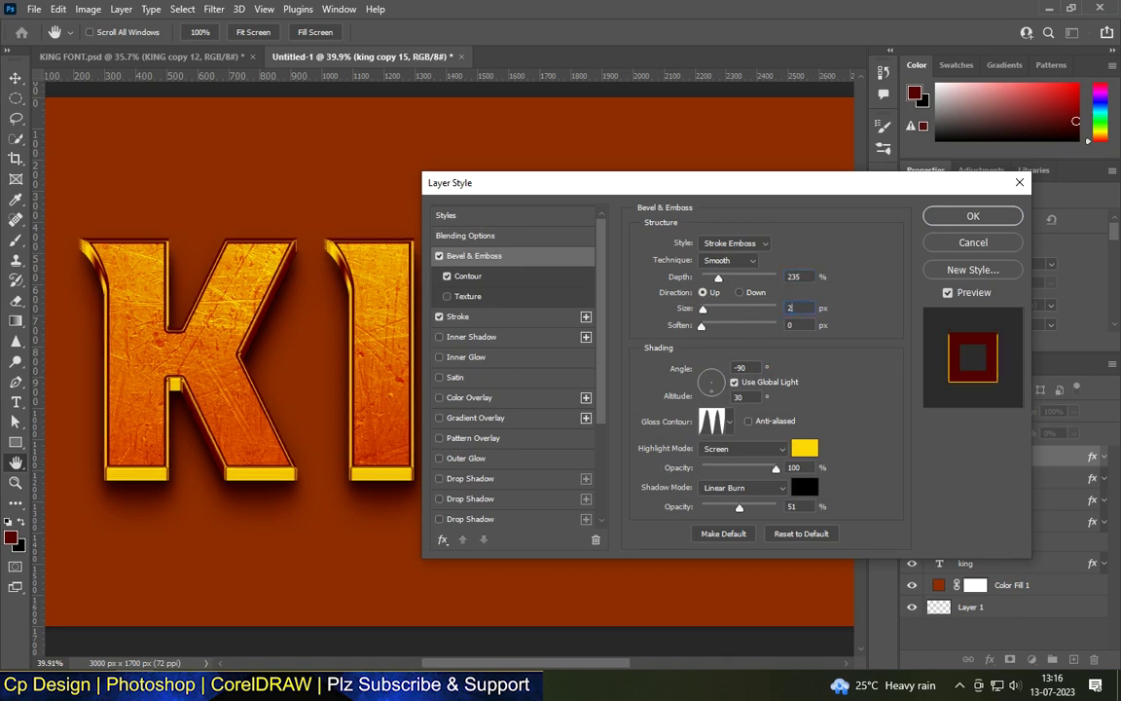
left_click(739, 292)
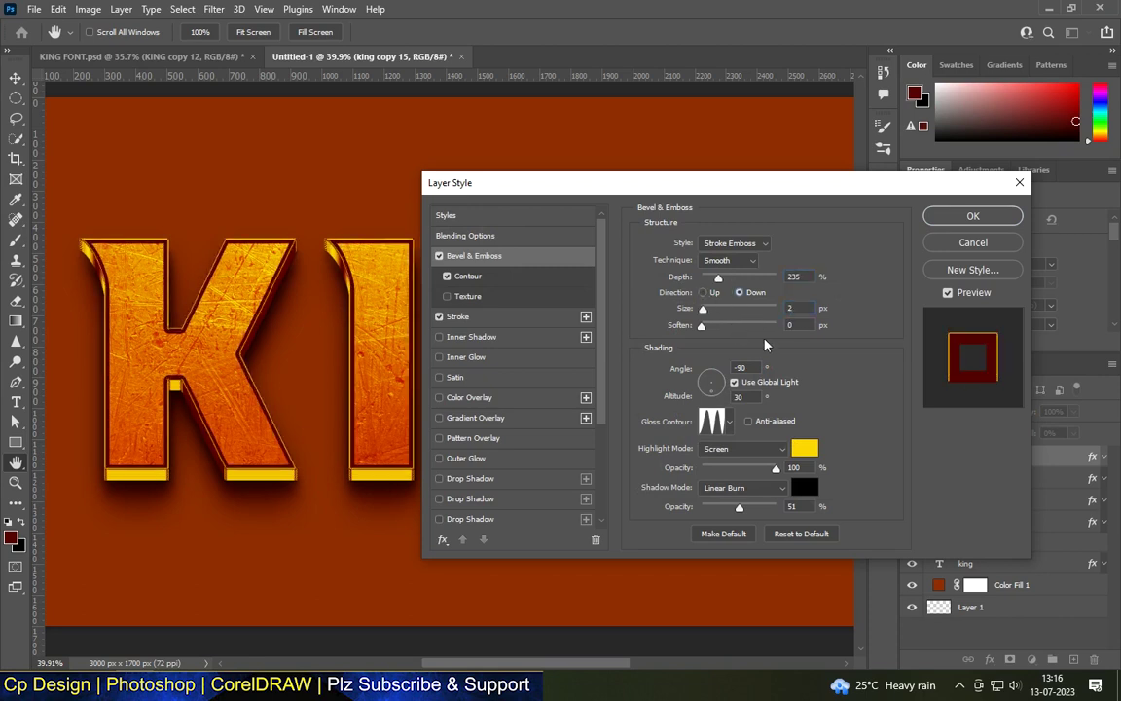
- Set the bevel highlight to ffd238 and remove the dark shadow shading
left_click(804, 448)
type("ffd2")
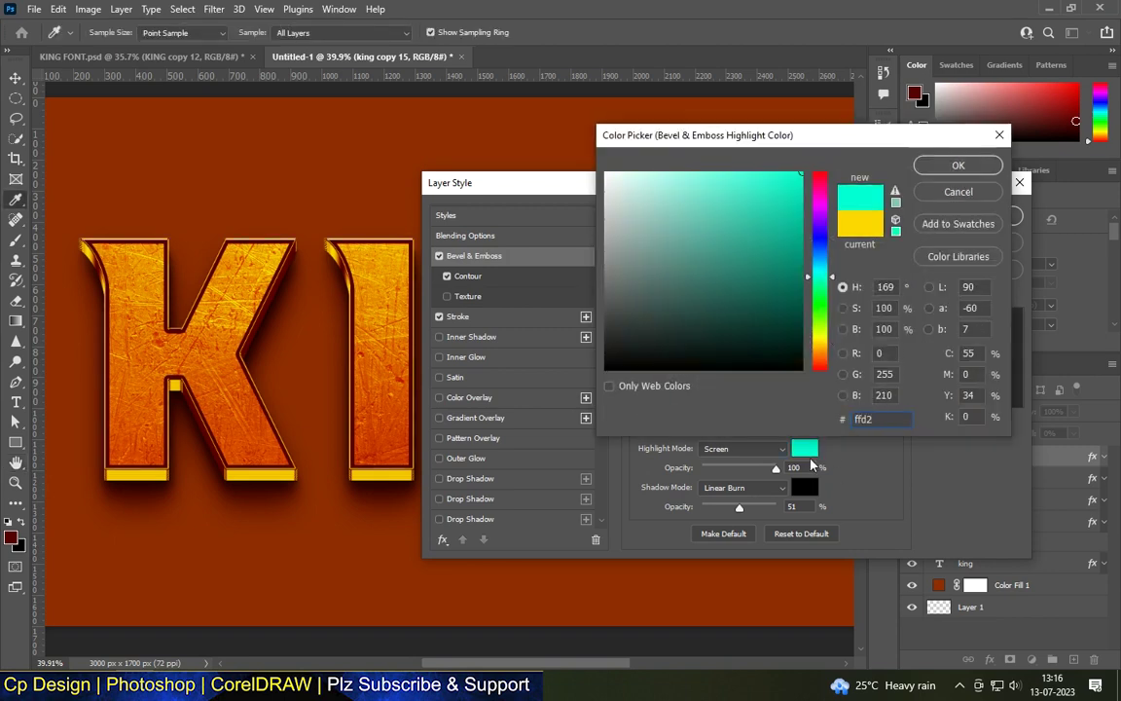
type("38")
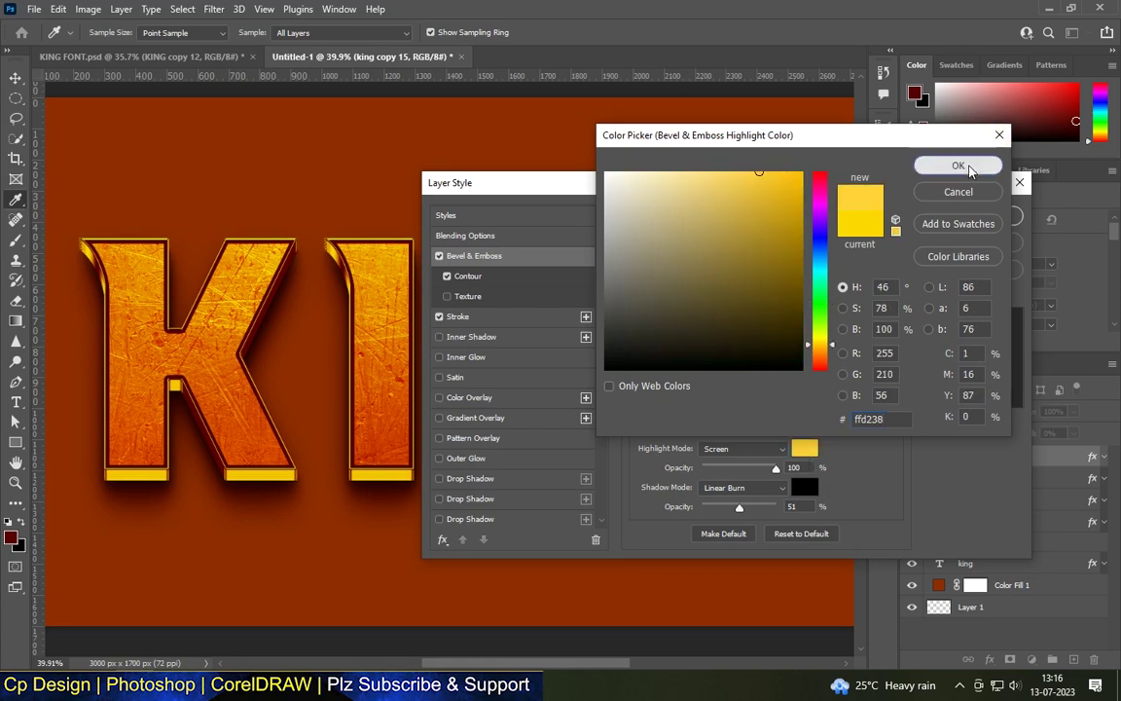
left_click(963, 167)
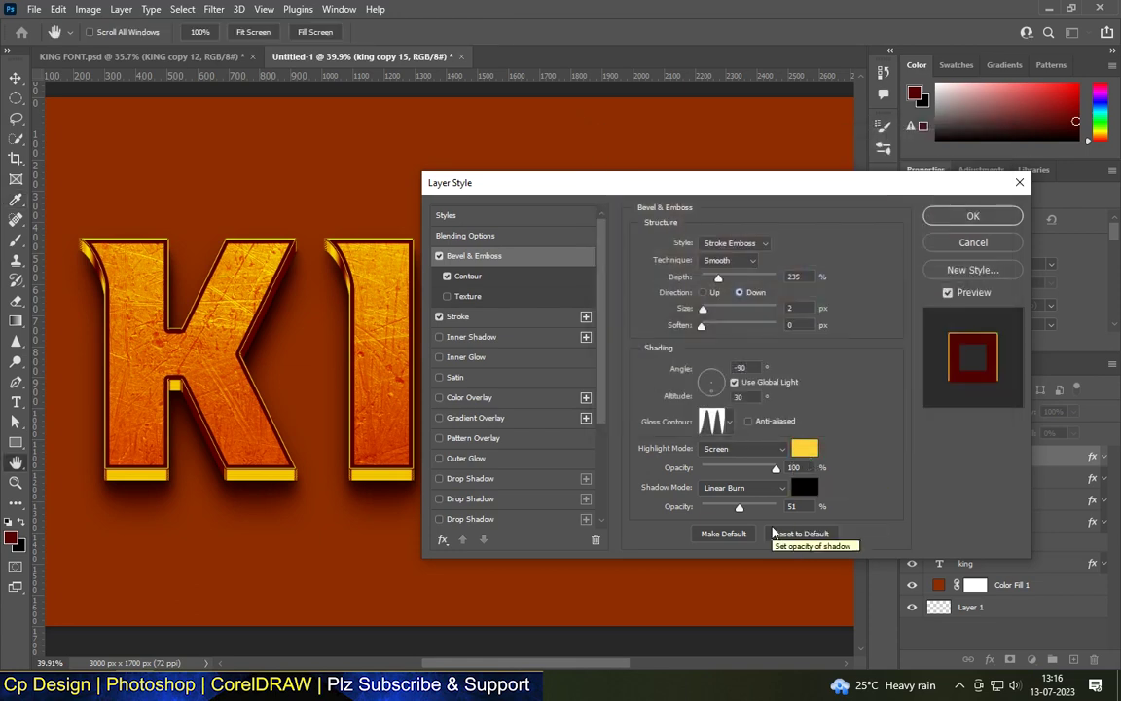
left_click_drag(739, 507, 653, 518)
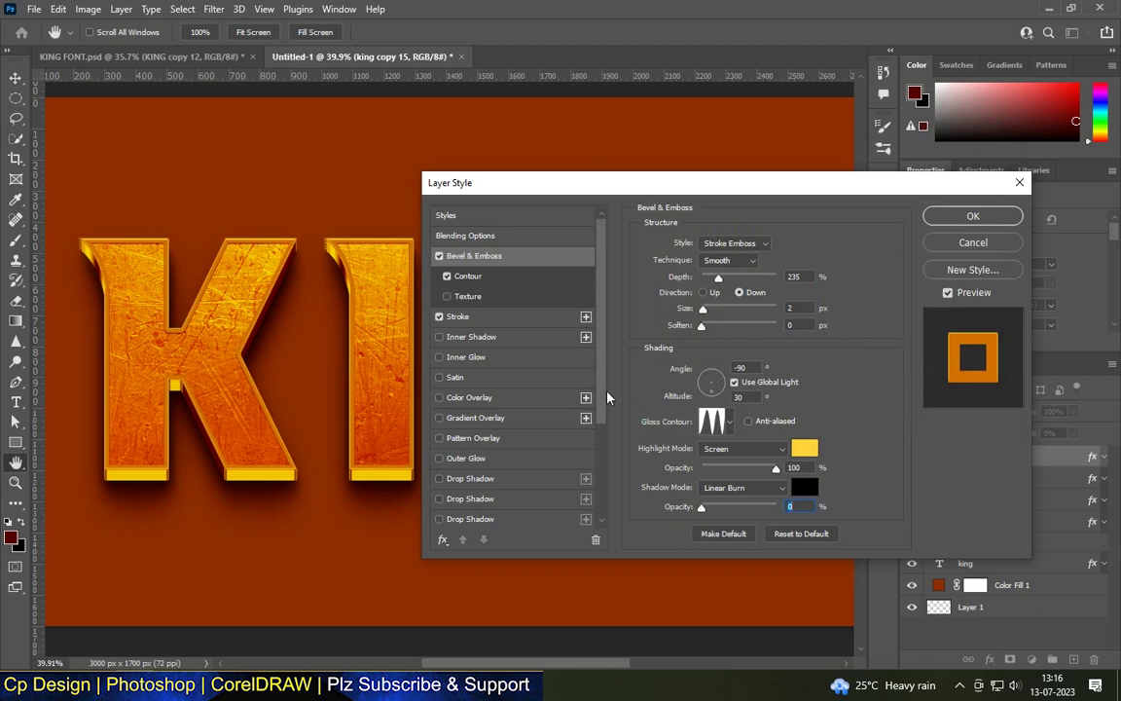
- Make the stroke e48700 at 2 px, apply the style, and fit the document on screen
left_click(458, 317)
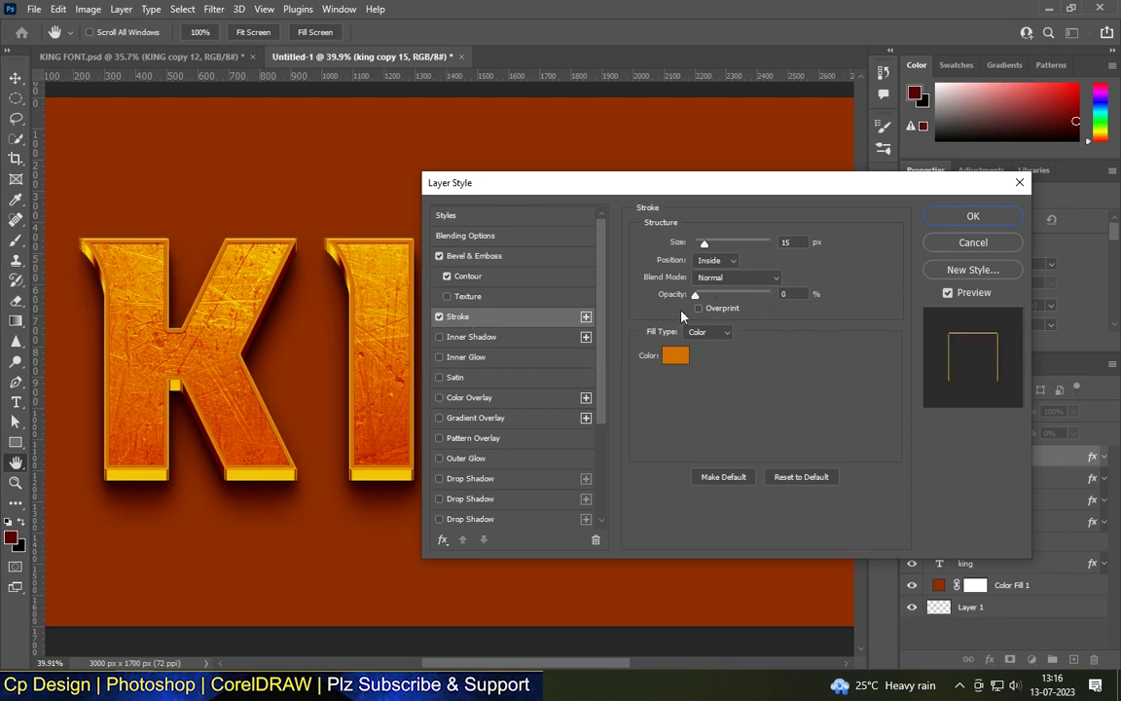
left_click_drag(711, 295, 654, 319)
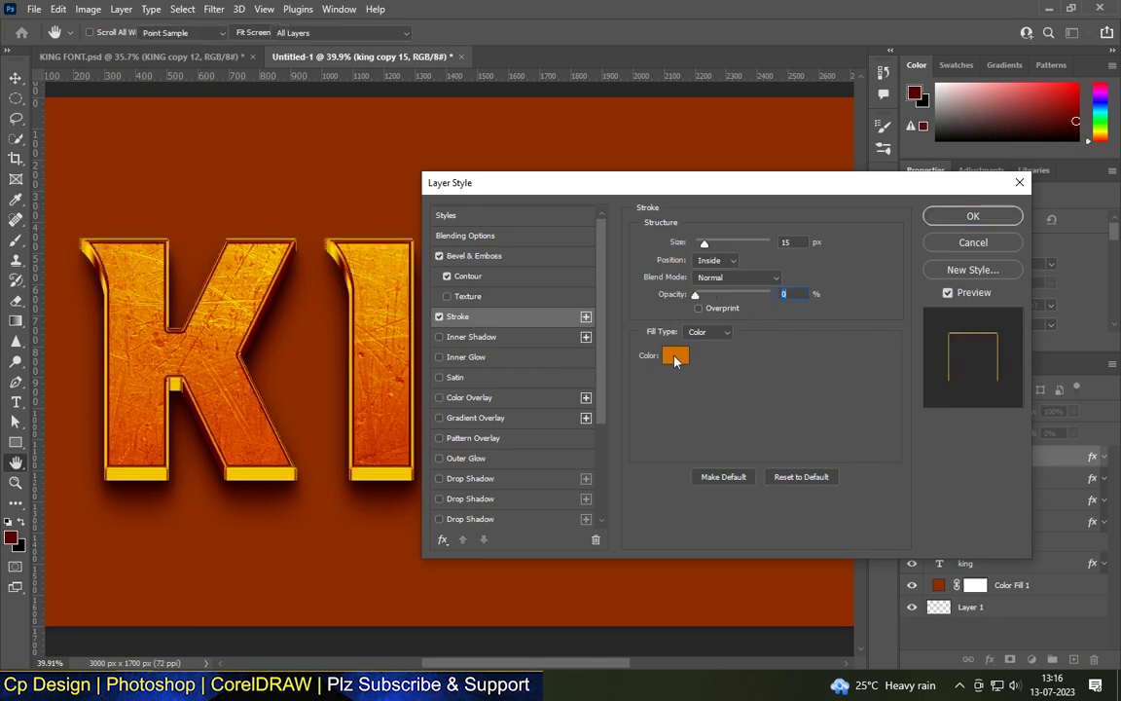
double_click(674, 355)
type("e4")
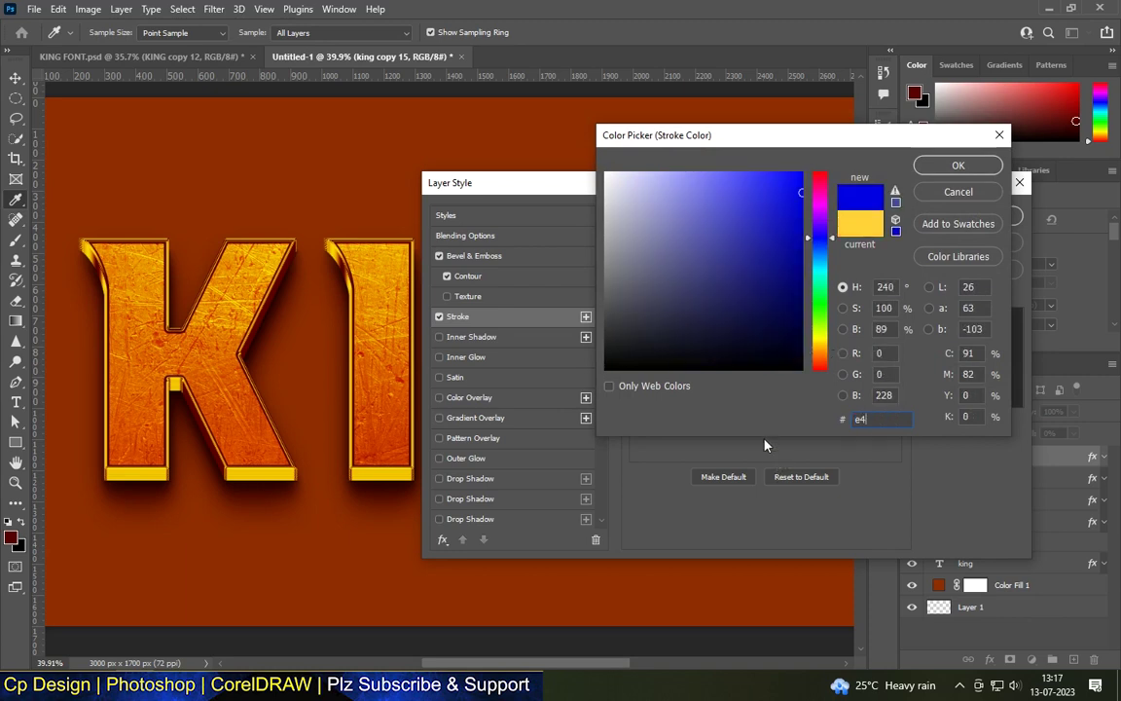
type("8700")
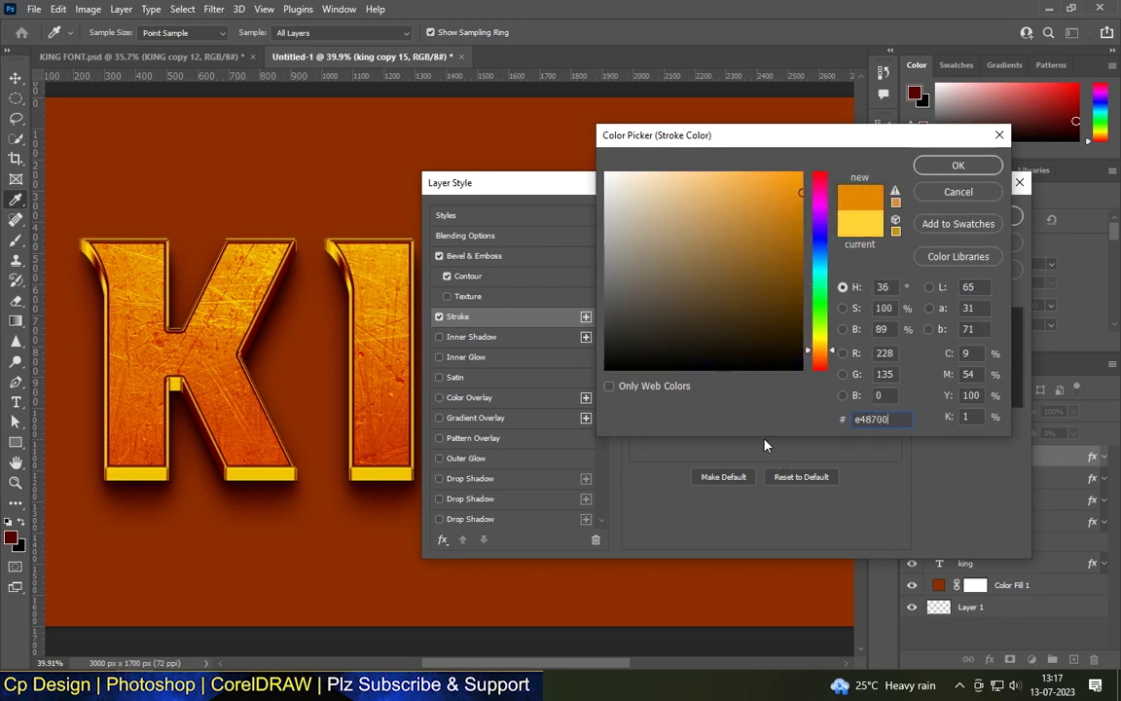
key("Return")
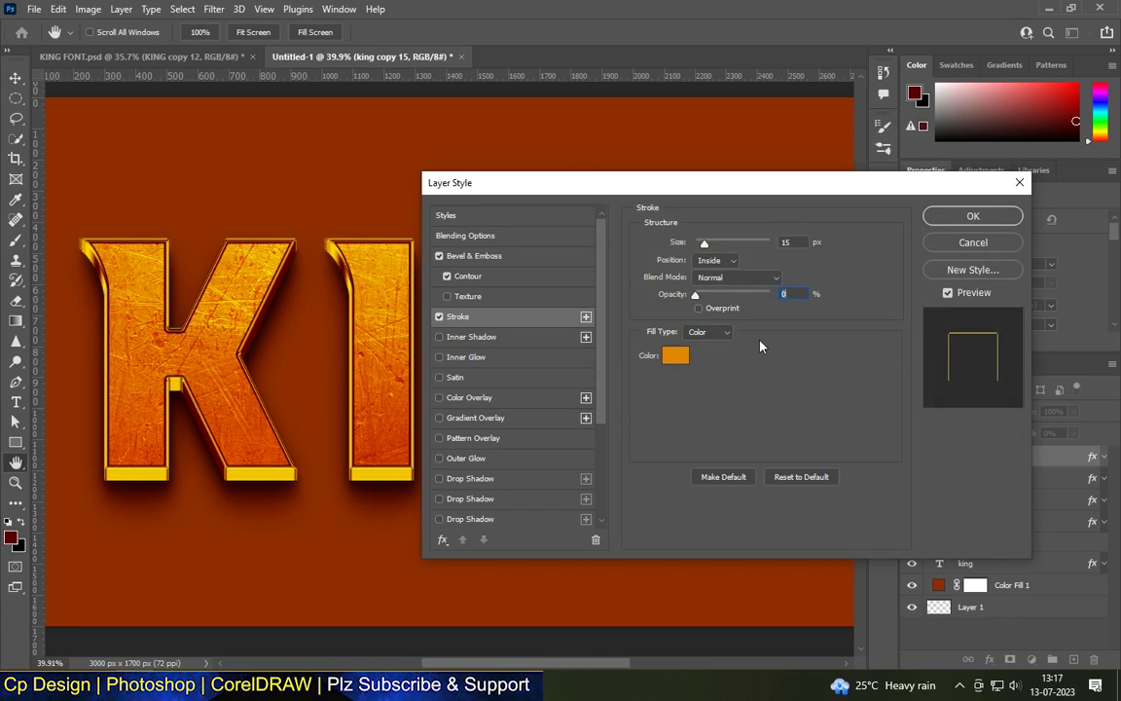
key("shift+Tab")
type("2")
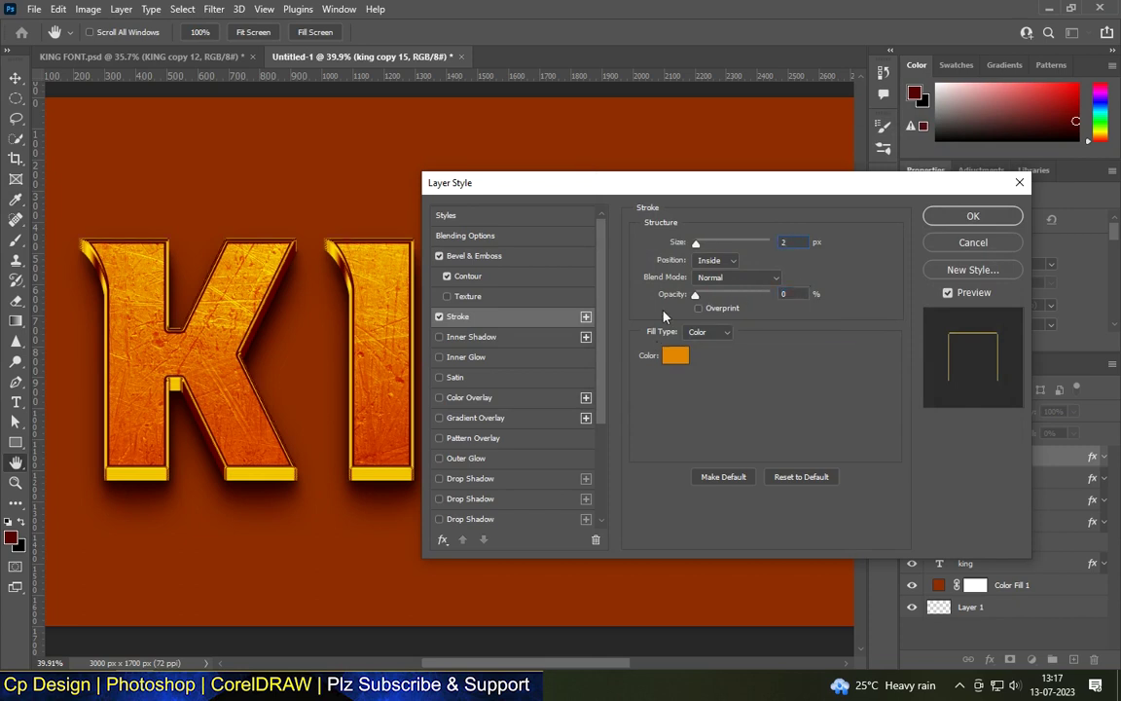
left_click(973, 216)
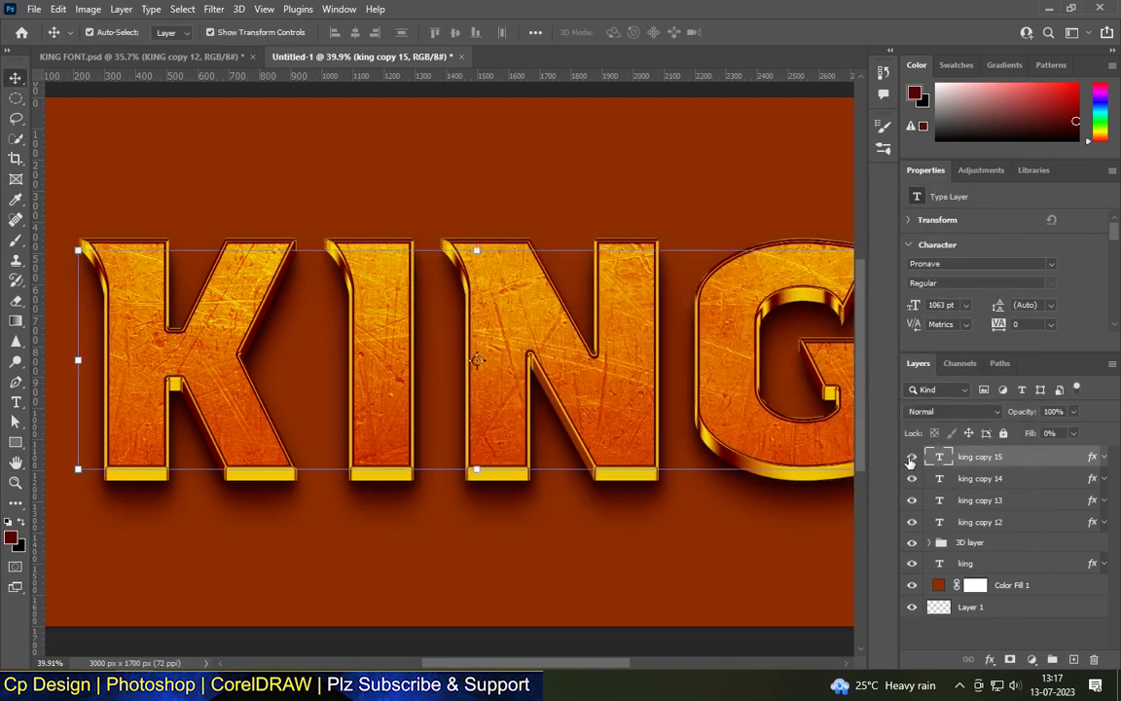
key("ctrl+0")
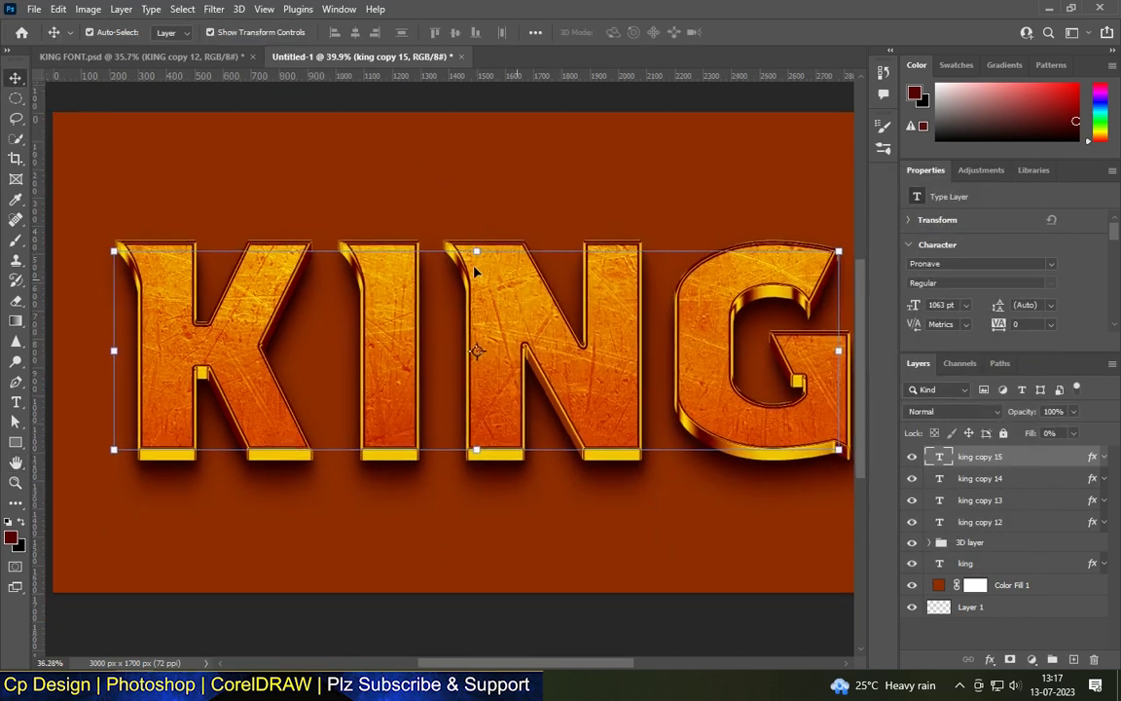
scroll(525, 312, "up", 3, "alt")
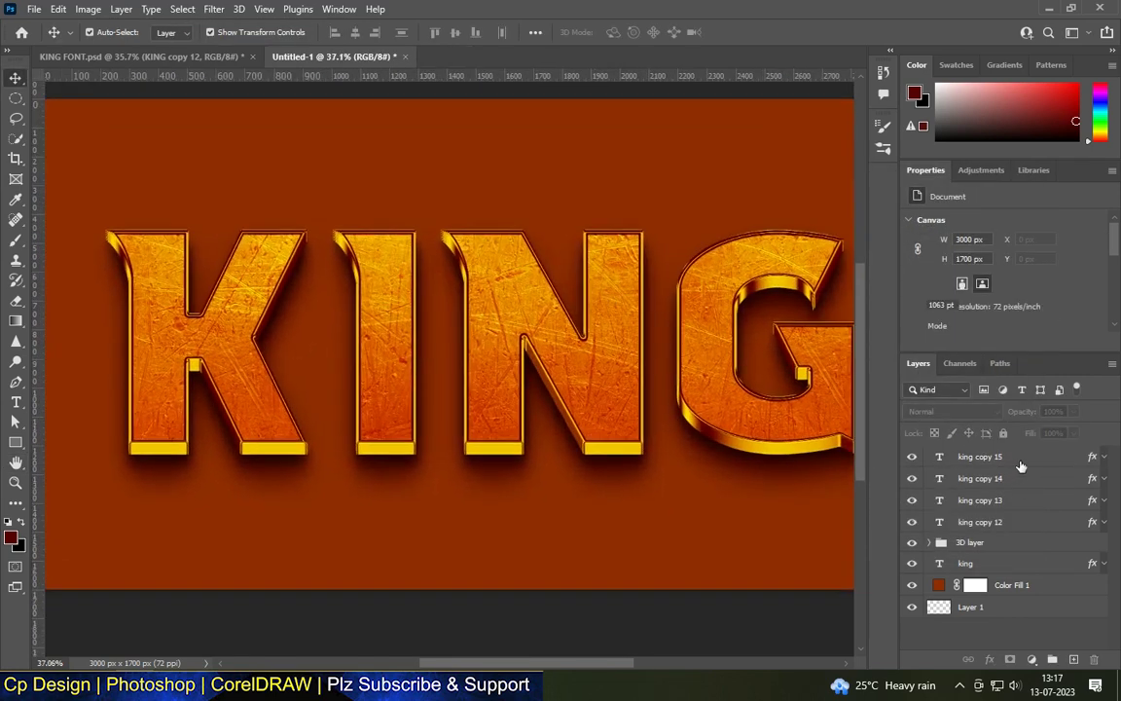
- Duplicate the KING layer and give the copy an Inner Bevel, depth 761, size 43, without stroke
key("ctrl+j")
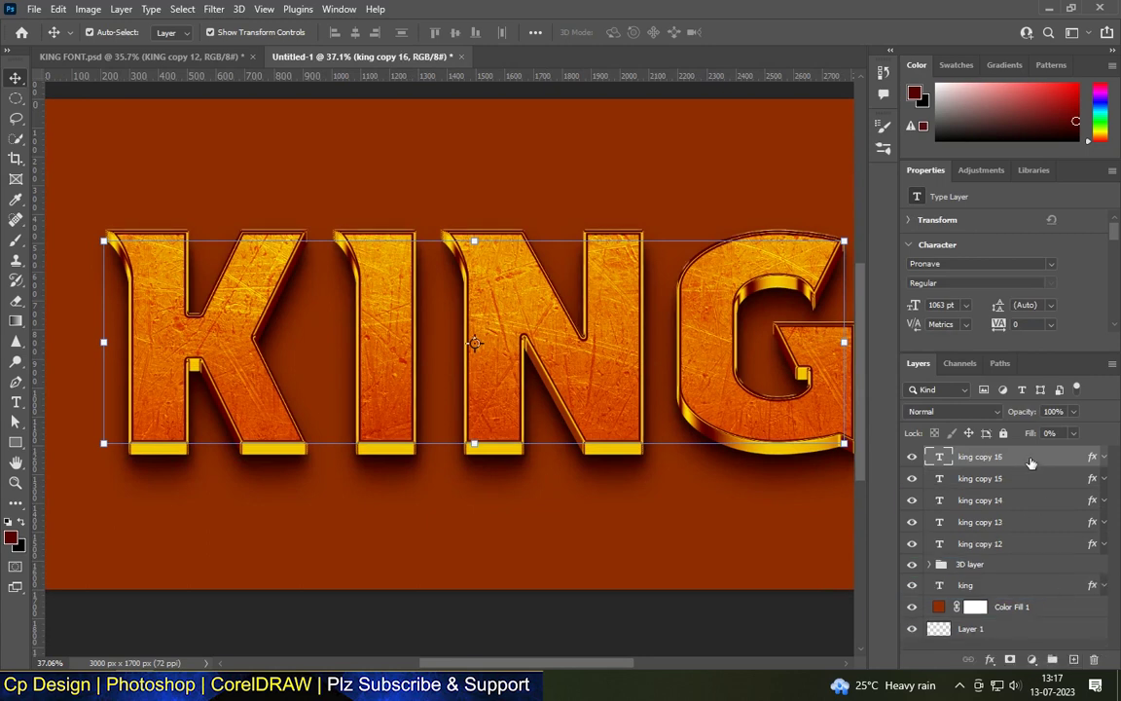
double_click(1032, 460)
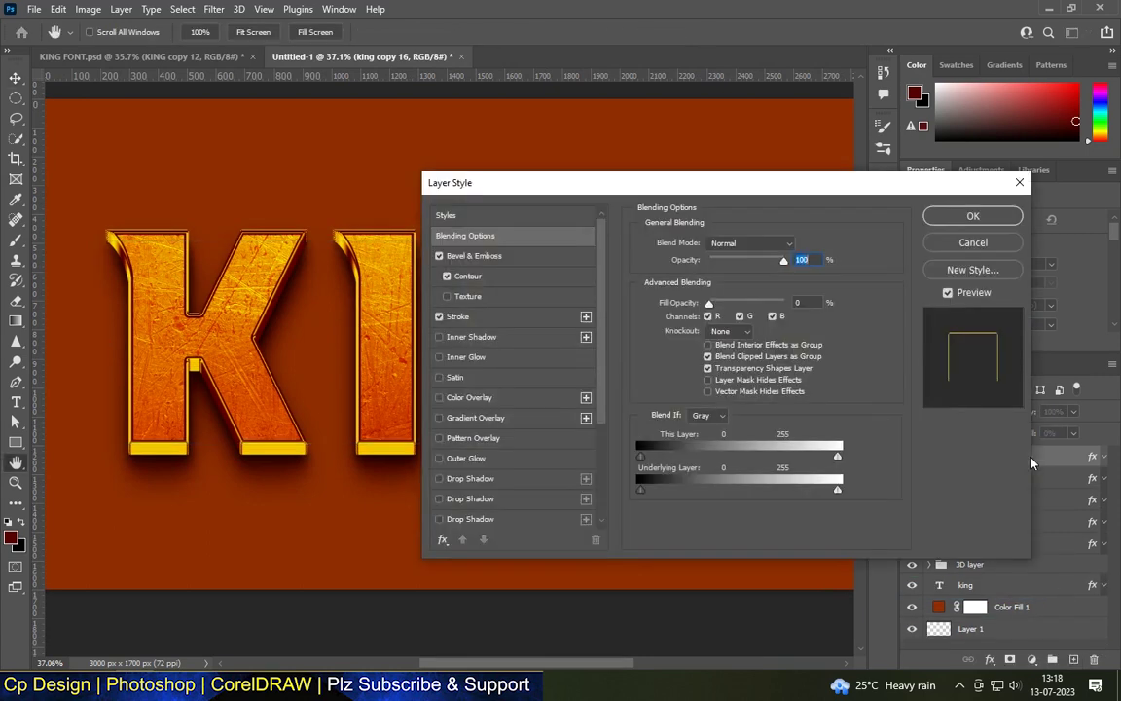
left_click(439, 316)
left_click(491, 257)
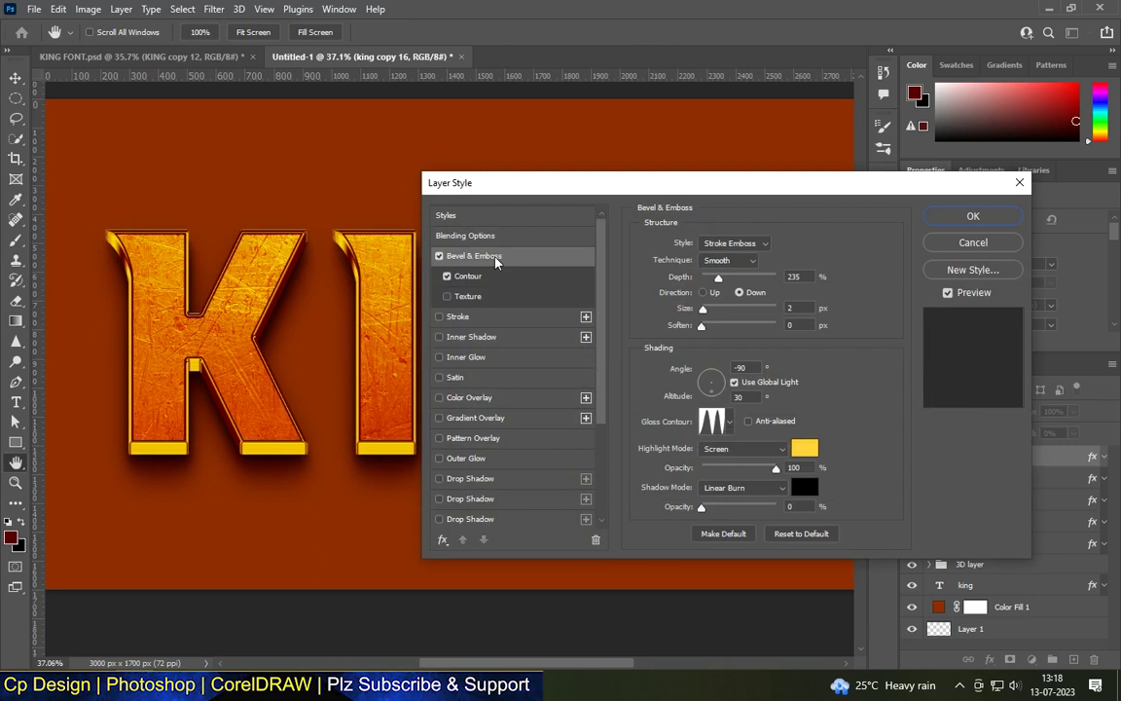
left_click(732, 243)
left_click(721, 273)
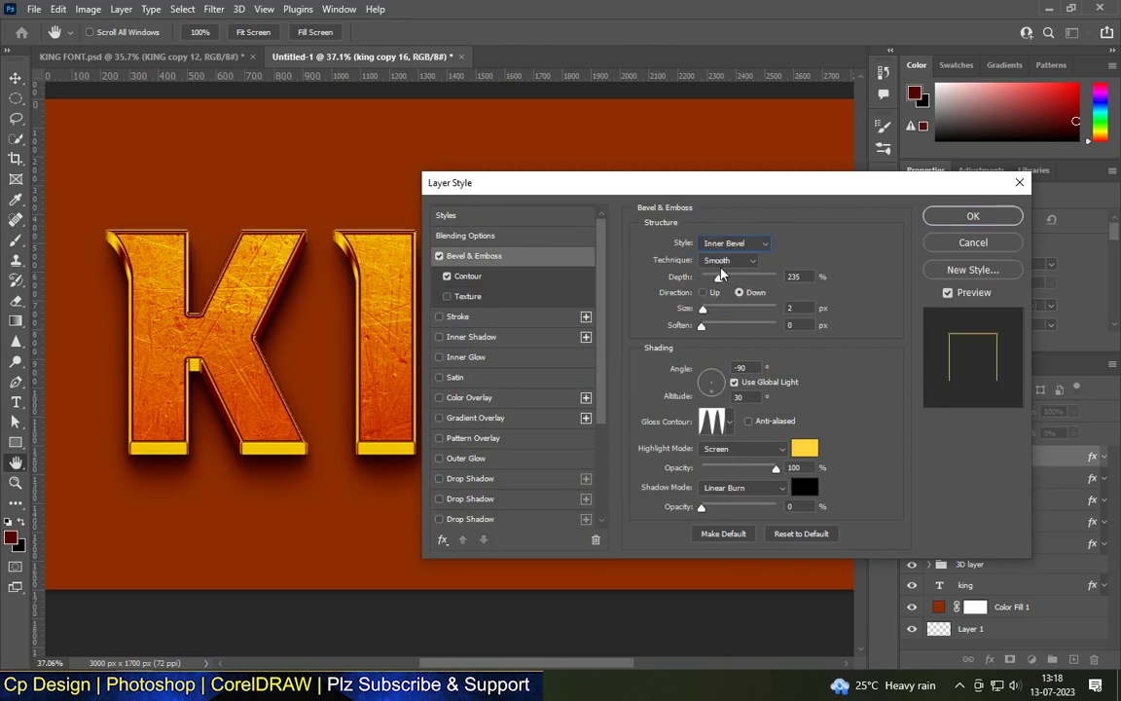
left_click_drag(720, 277, 758, 276)
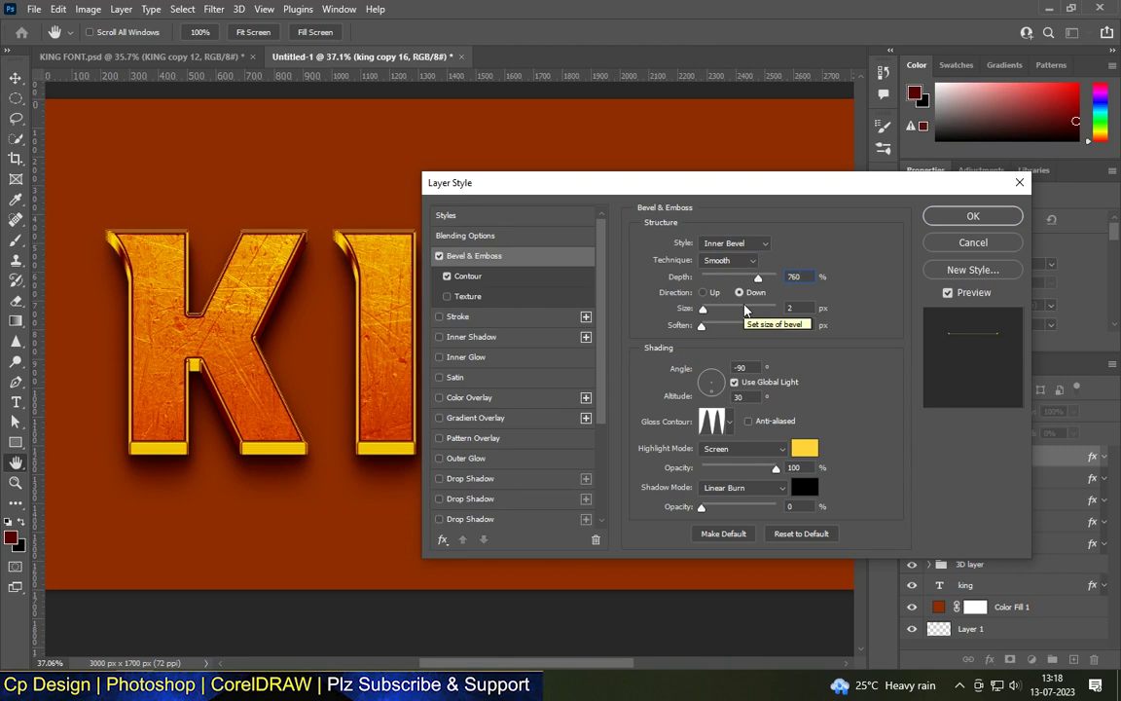
key("Up")
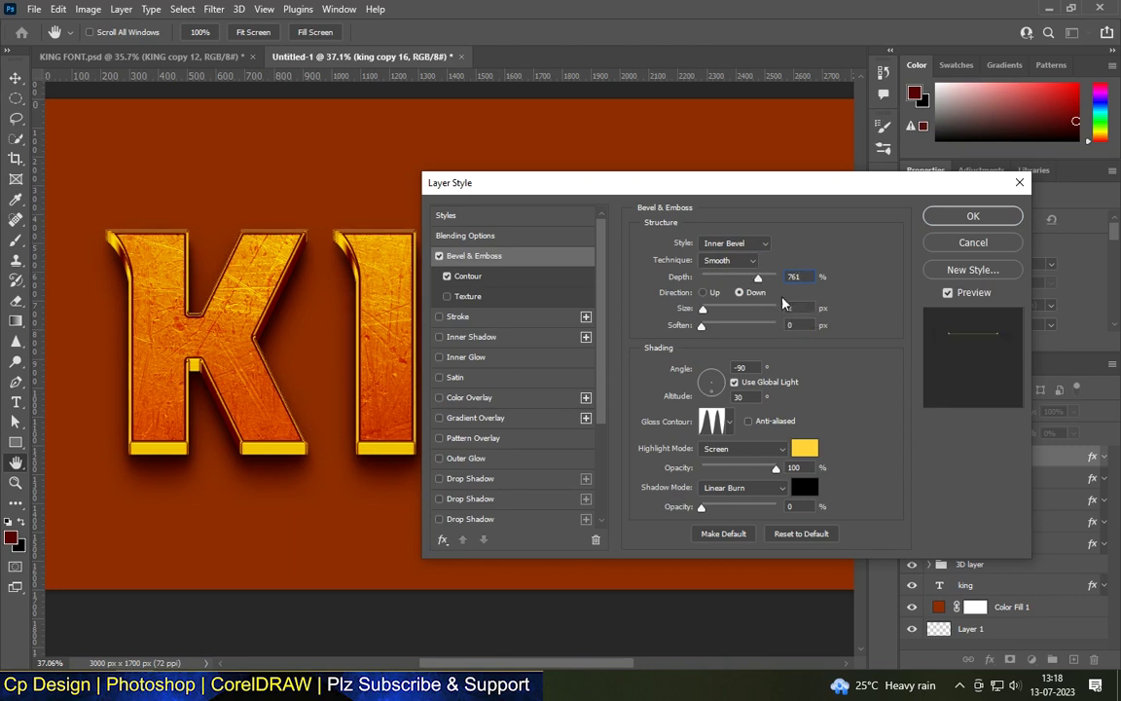
mouse_move(703, 308)
left_mouse_down()
mouse_move(718, 307)
mouse_move(710, 325)
left_mouse_up()
- Keep the gloss contour and yellow highlight, set the bevel contour range to 78, and apply
key("Tab")
key("Tab")
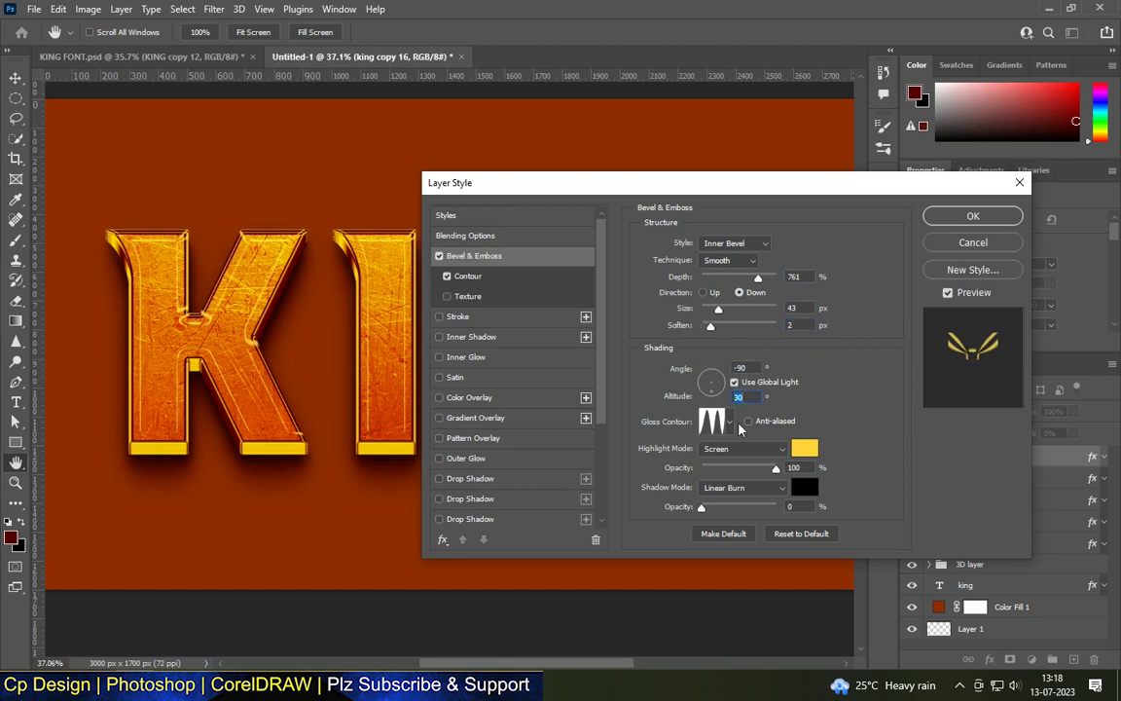
left_click(729, 423)
left_click(812, 454)
left_click(809, 449)
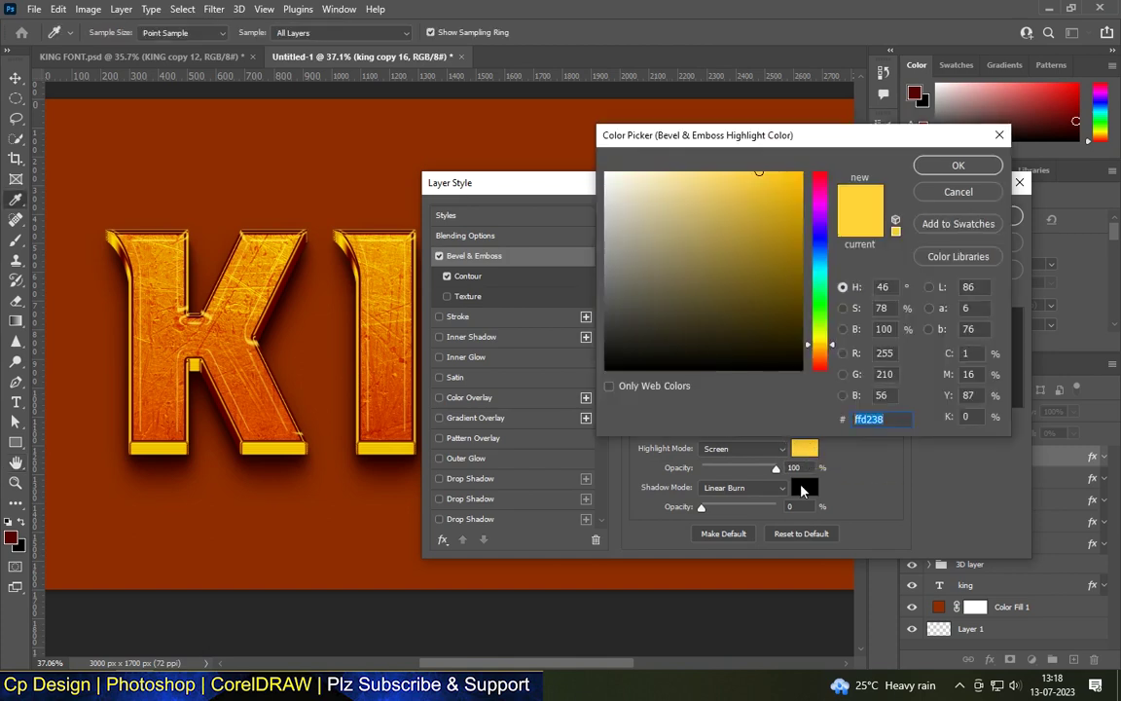
left_click(926, 169)
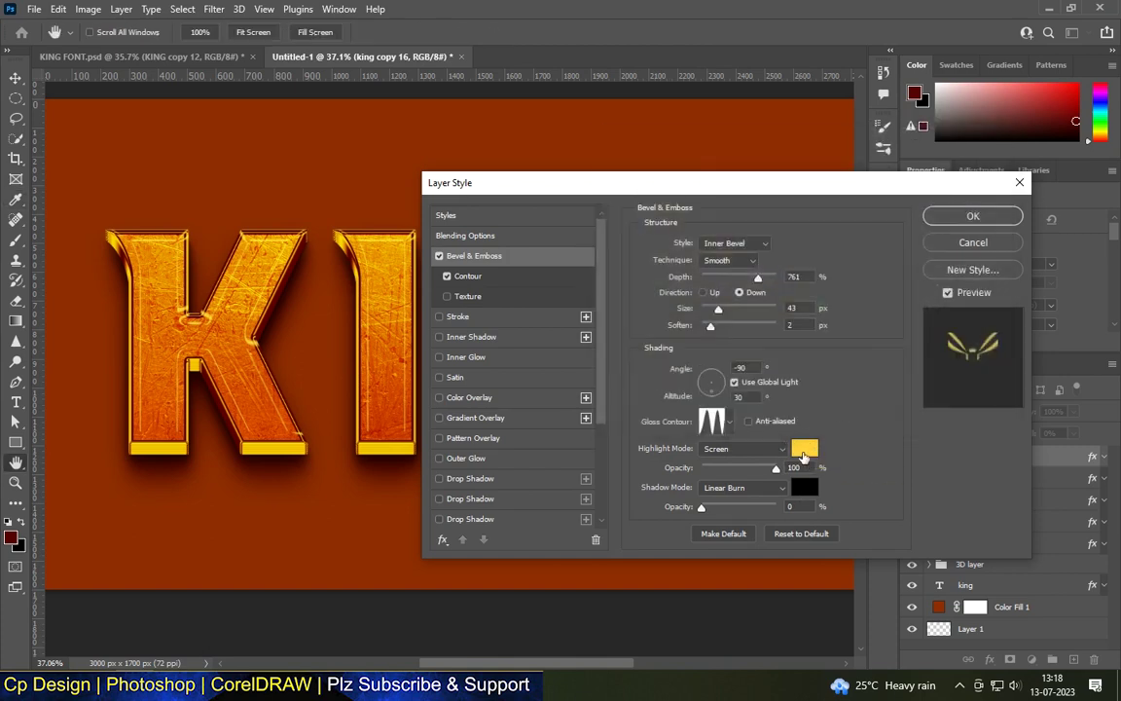
left_click(790, 506)
left_click(513, 278)
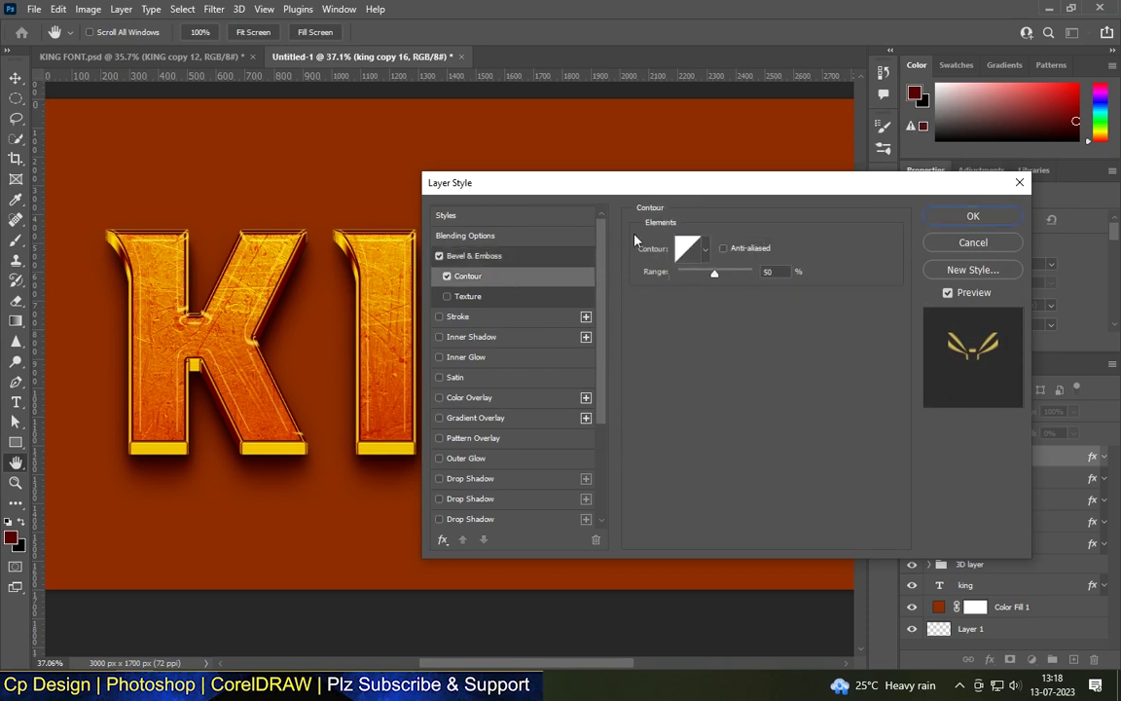
type("78")
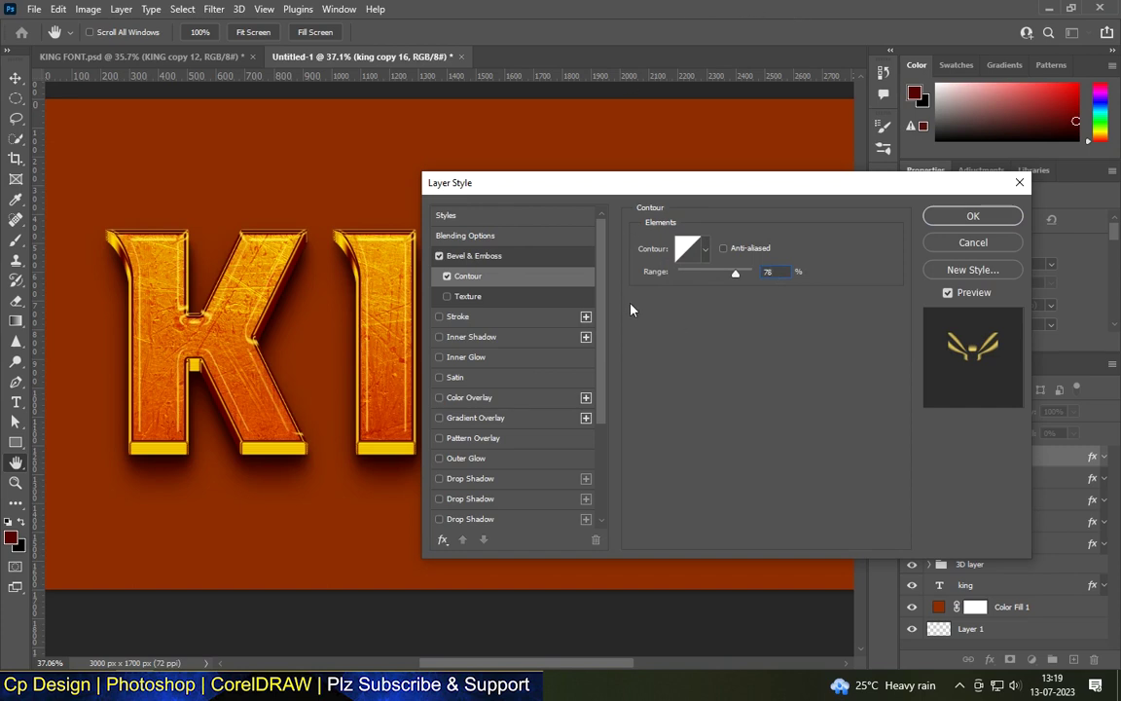
left_click(971, 215)
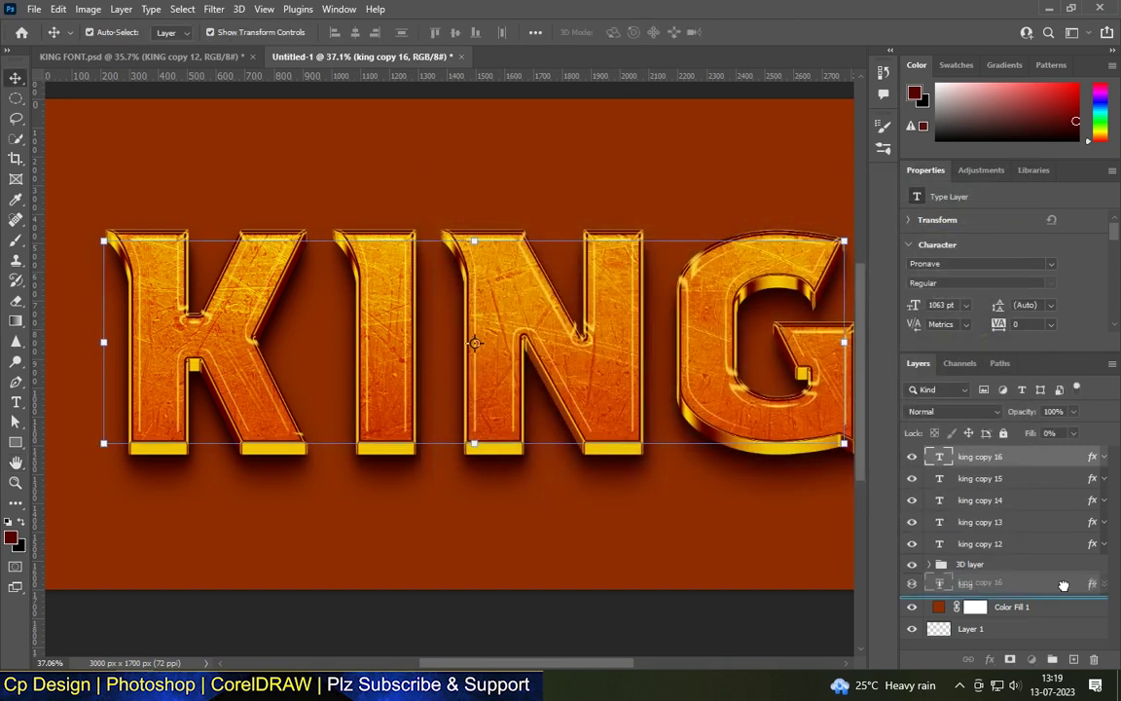
- Duplicate the layer as king copy 17 and lower its opacity to 5
key("ctrl+j")
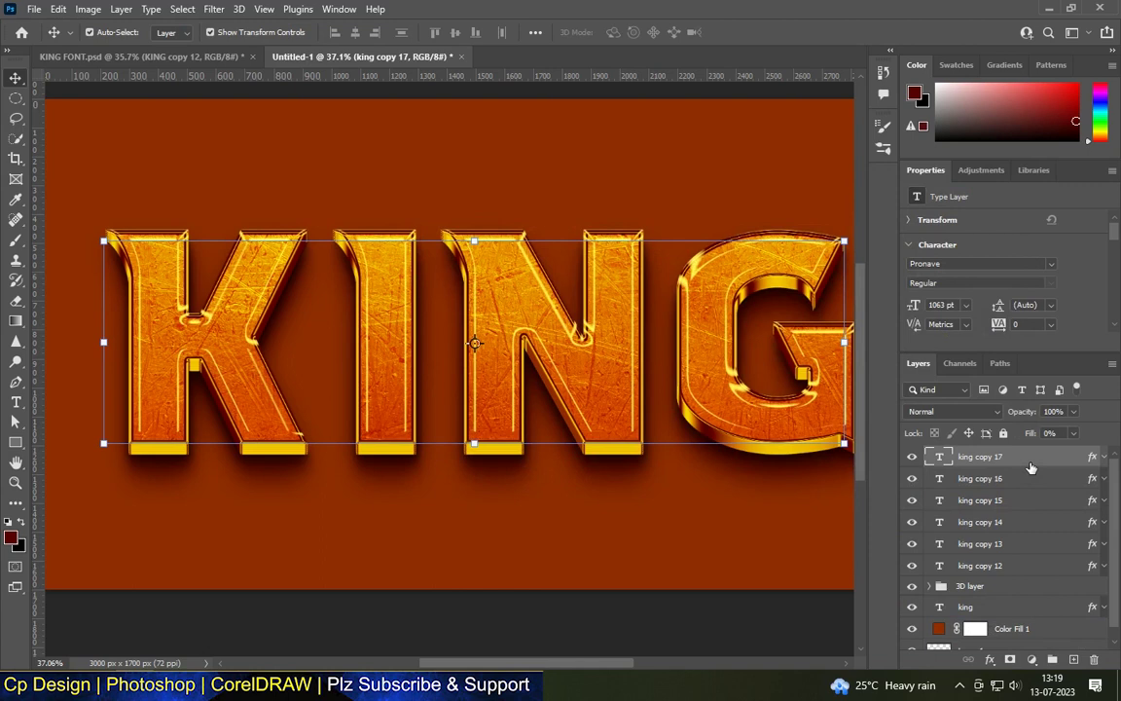
left_click(1053, 410)
type("5")
left_click(911, 457)
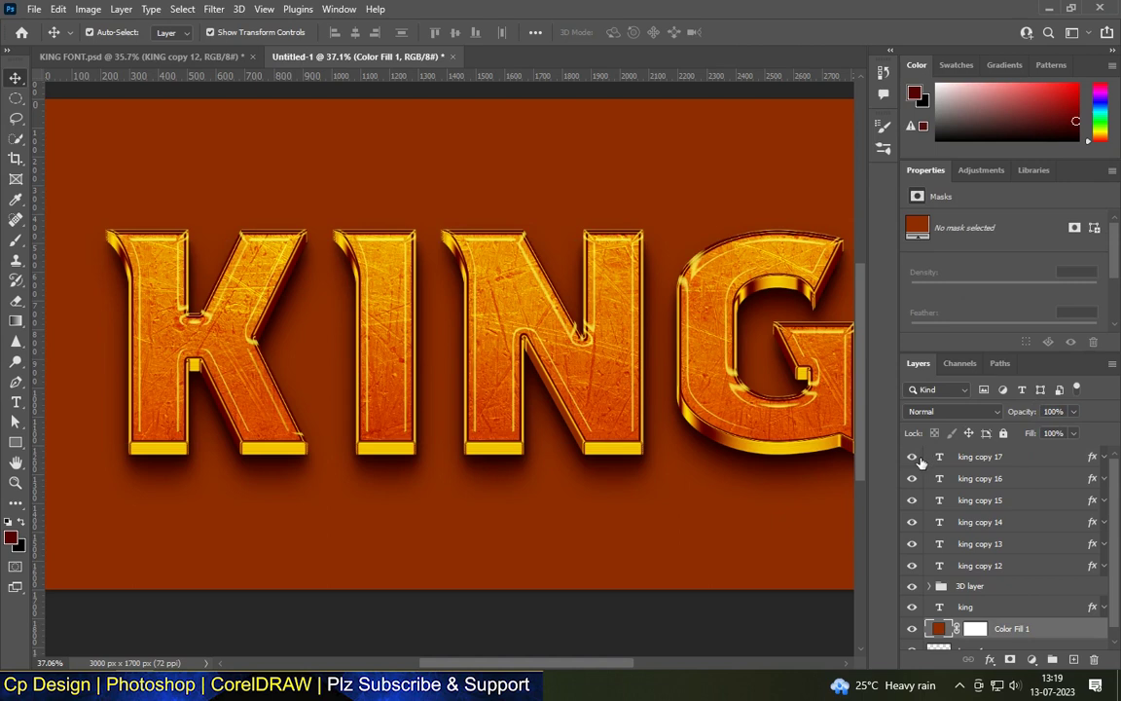
left_click(983, 457)
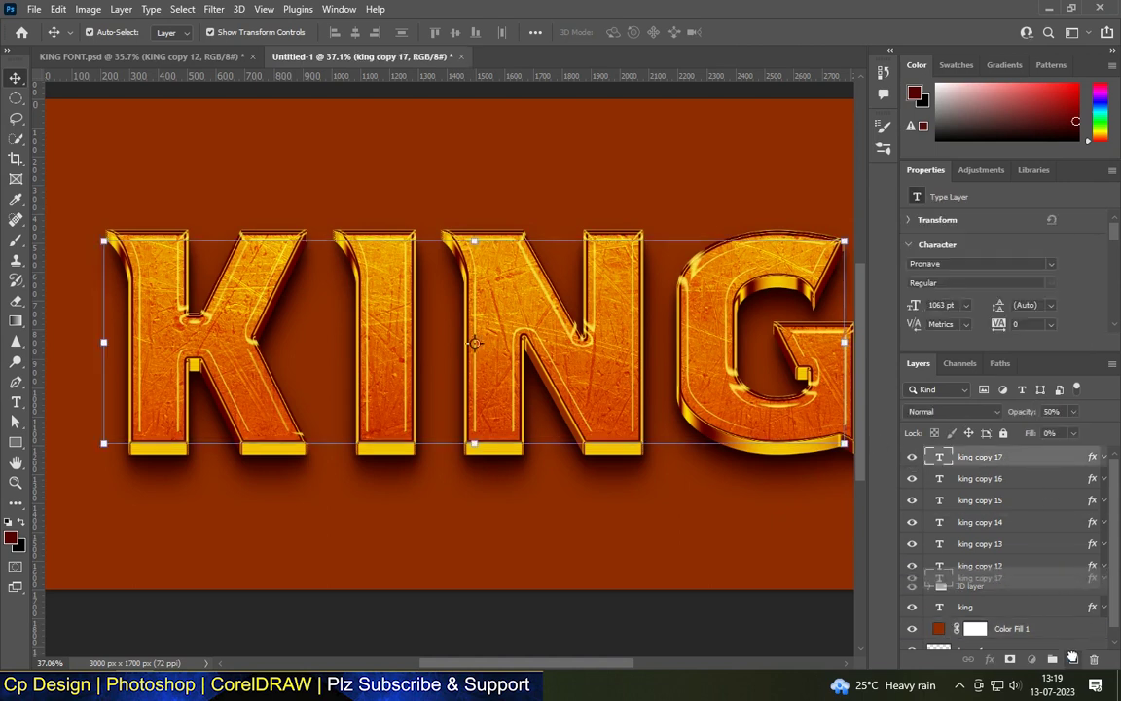
- Duplicate to king copy 18, drop its bevel, and set the inner glow colour to #f7af04
key("ctrl+j")
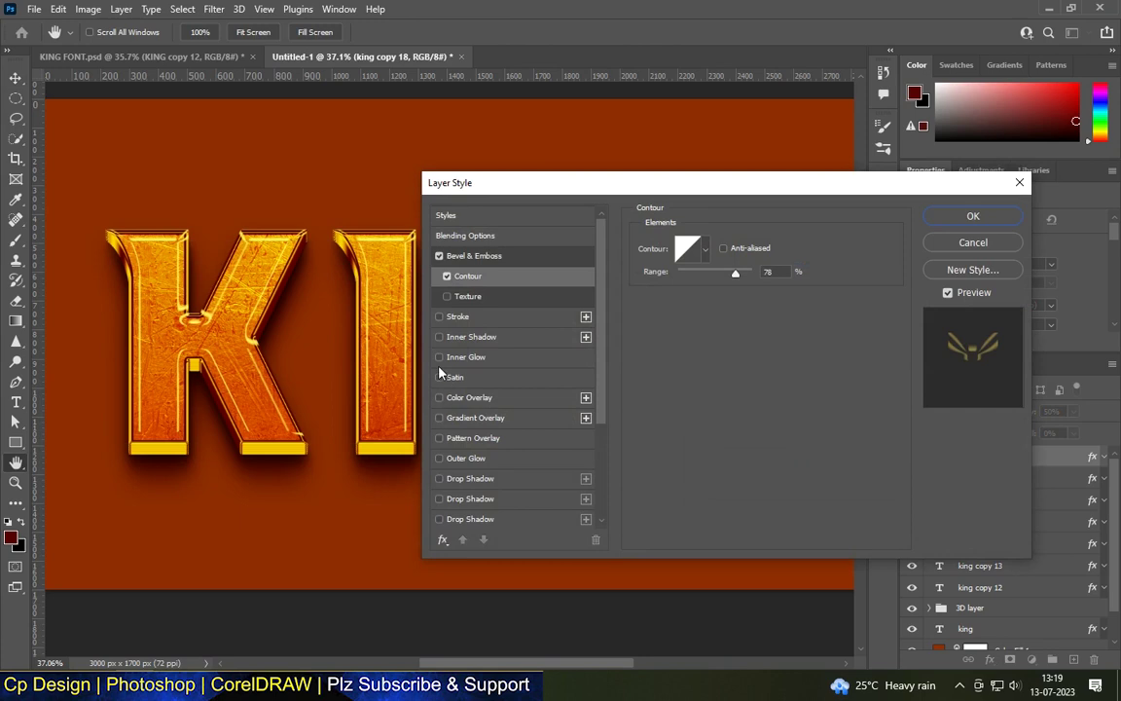
left_click(440, 255)
left_click(494, 359)
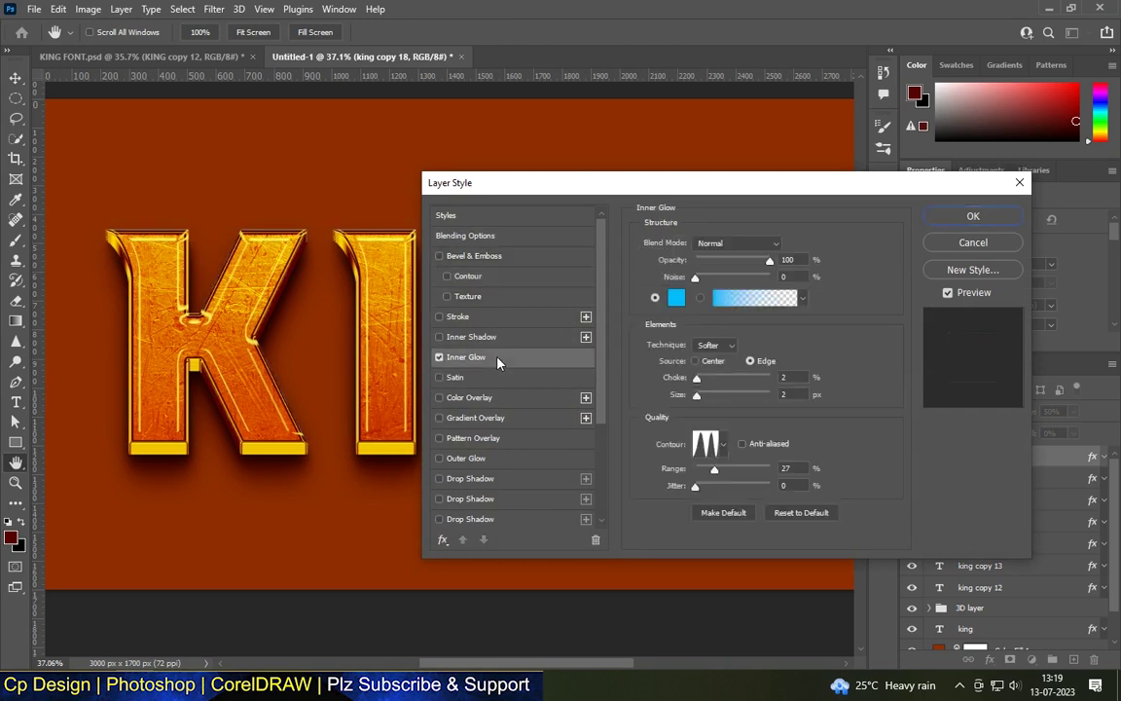
left_click(677, 296)
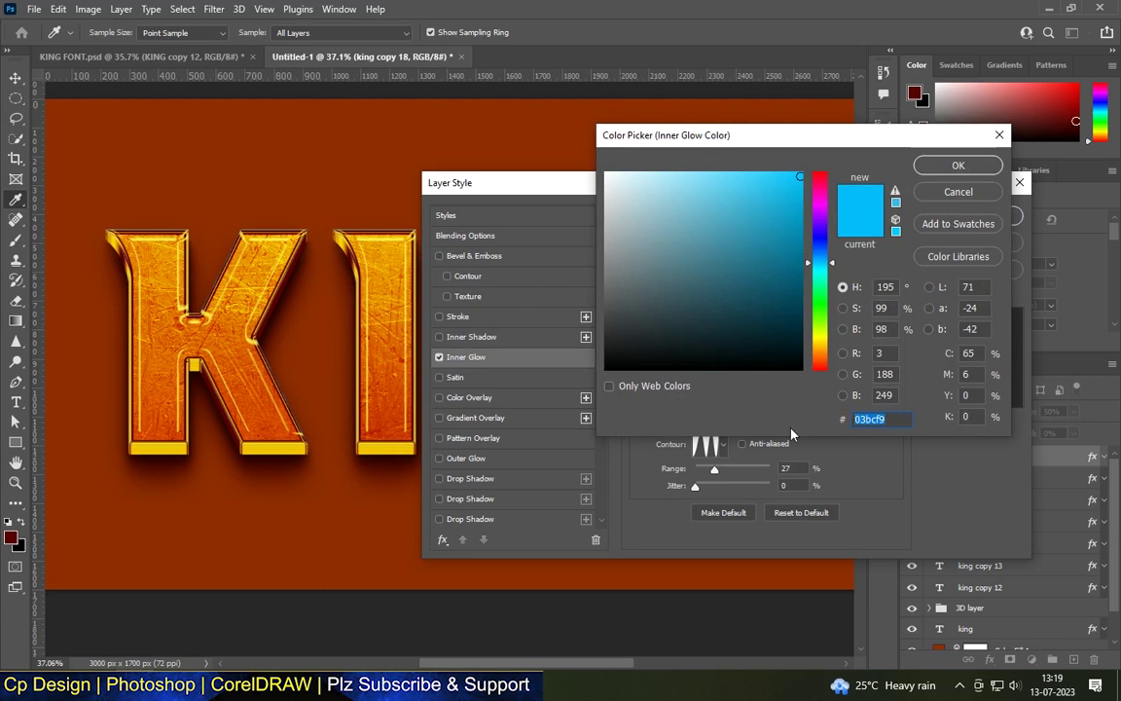
type("f7a")
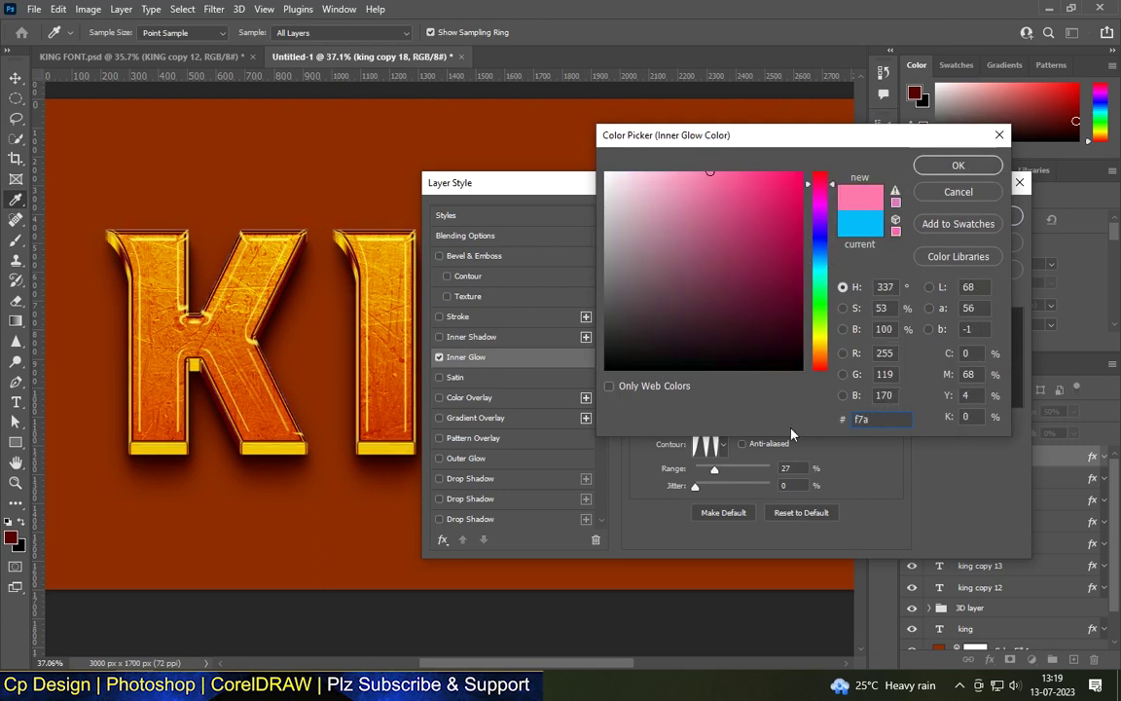
type("f04")
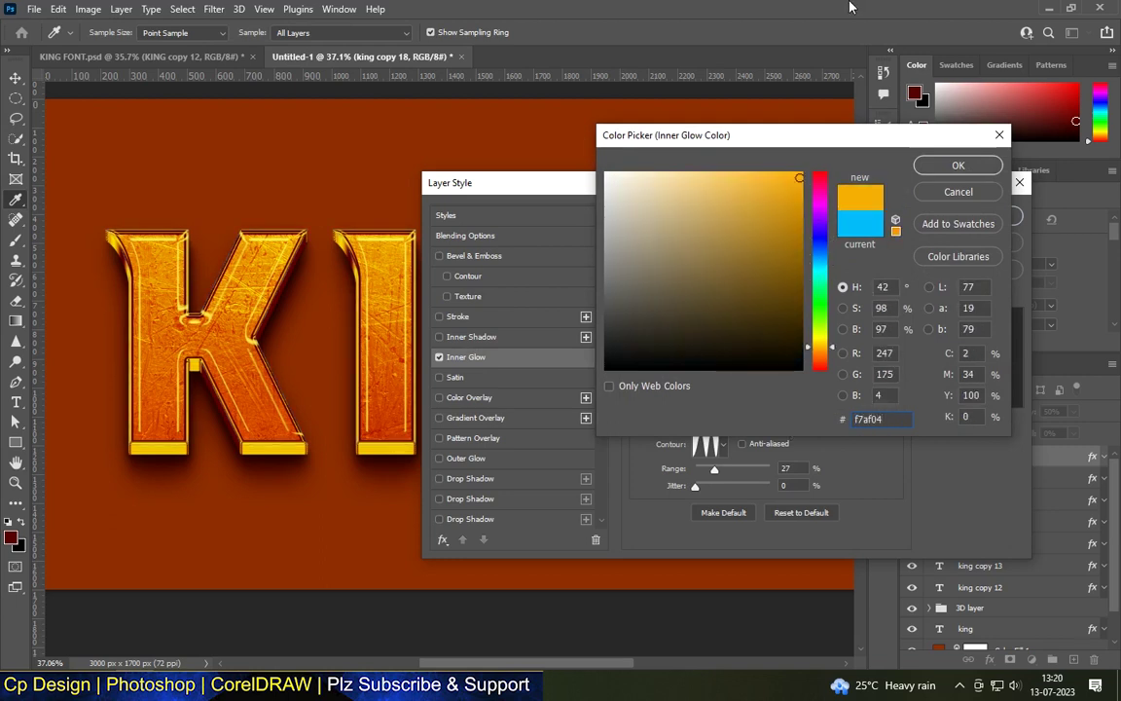
key("Return")
- Set the inner glow to Color Dodge with size 117 px, choke 0 and range 40
left_click(735, 243)
left_click(671, 334)
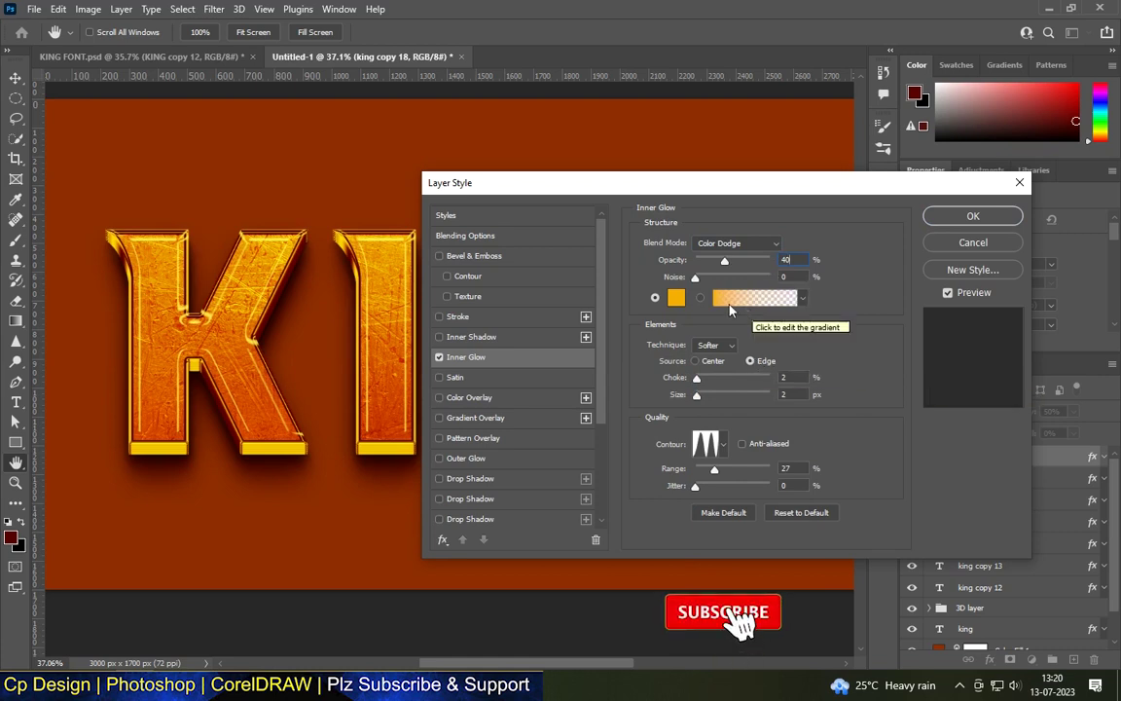
left_click(786, 393)
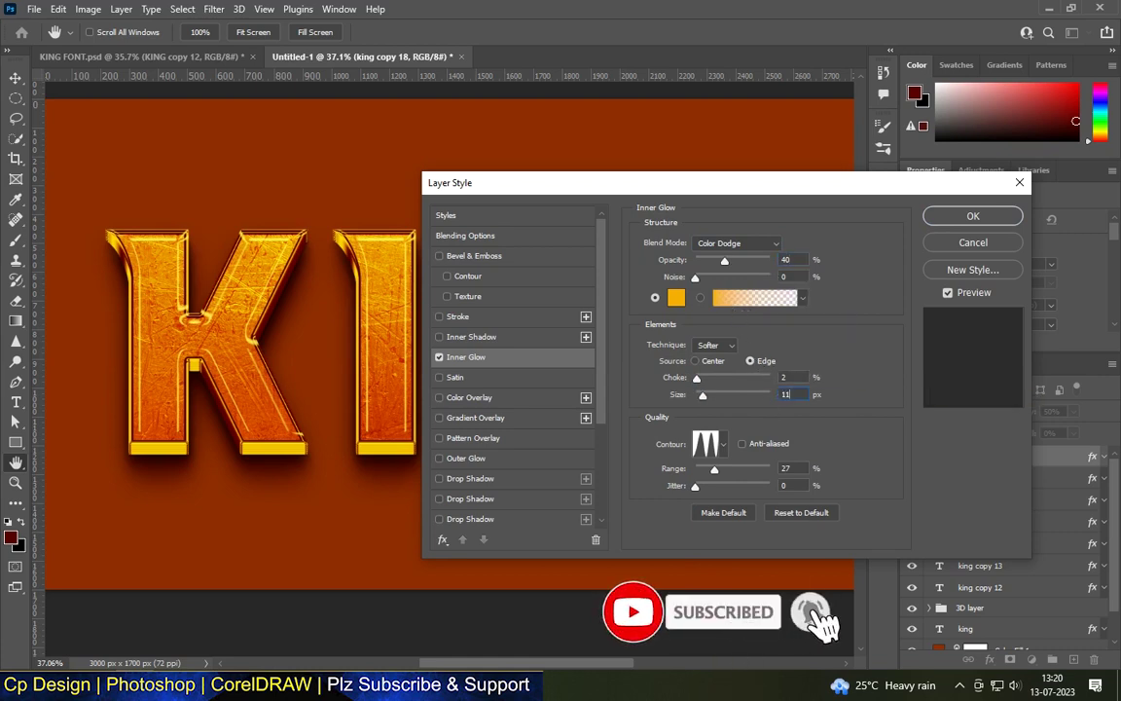
type("117")
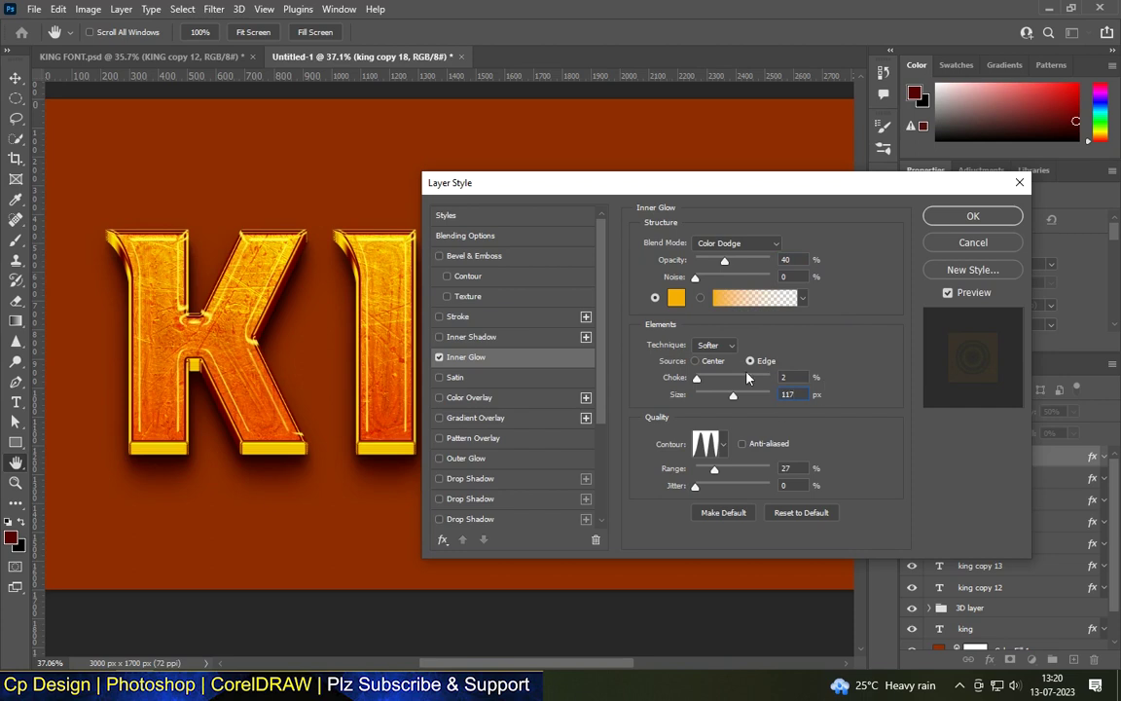
double_click(785, 376)
type("0")
double_click(784, 468)
type("40")
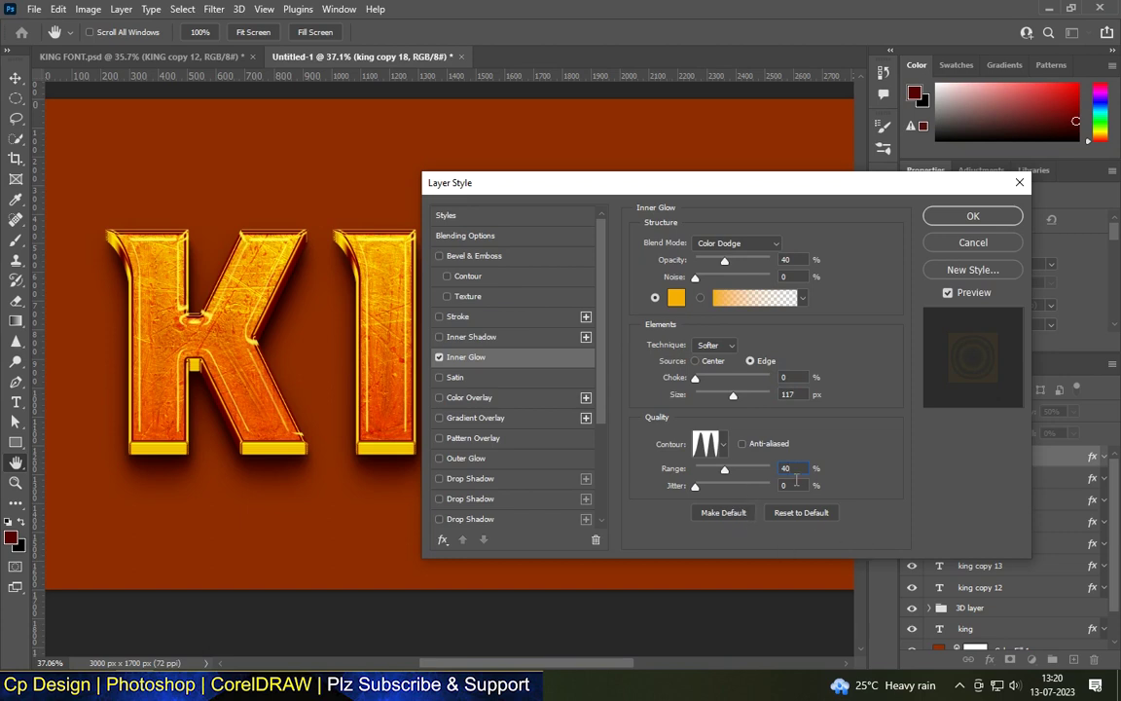
type("26")
left_click(505, 362)
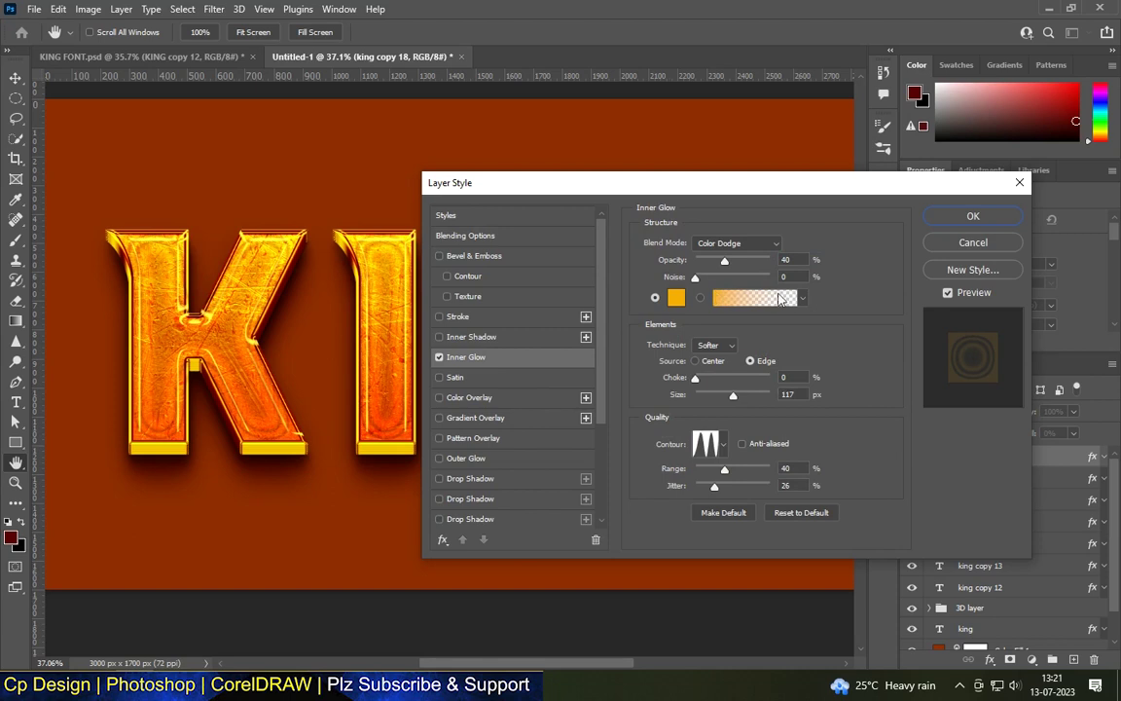
- Give the inner glow the Linear contour and apply the layer style
left_click(722, 445)
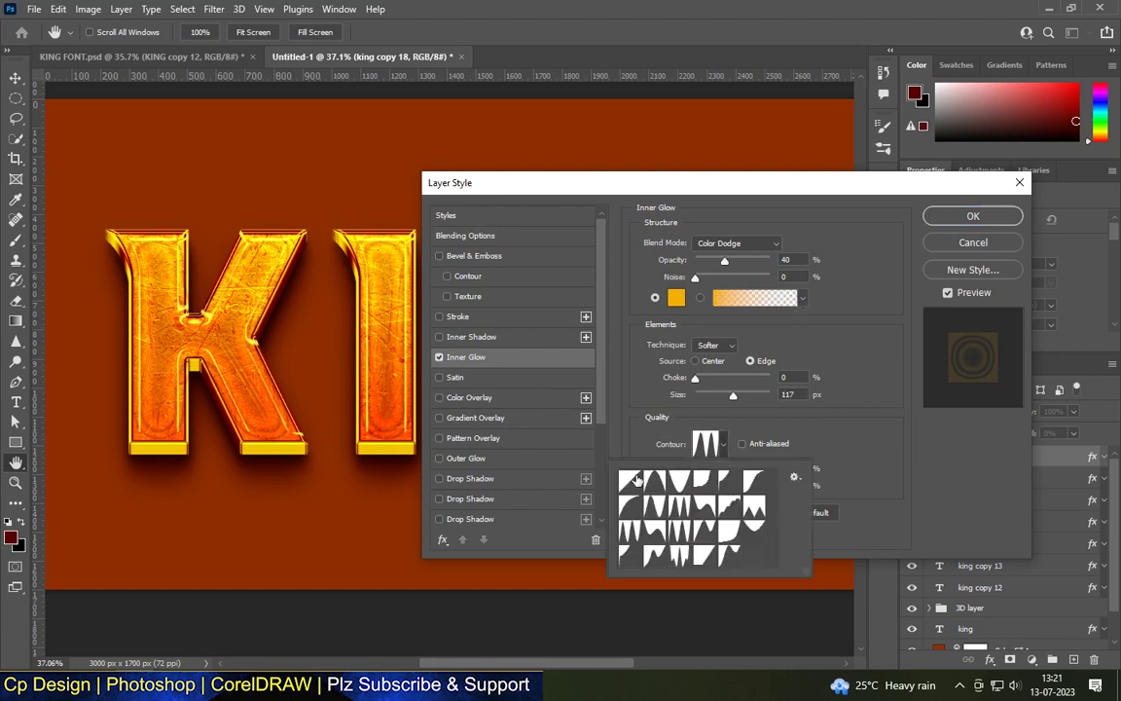
left_click(630, 480)
left_click(643, 483)
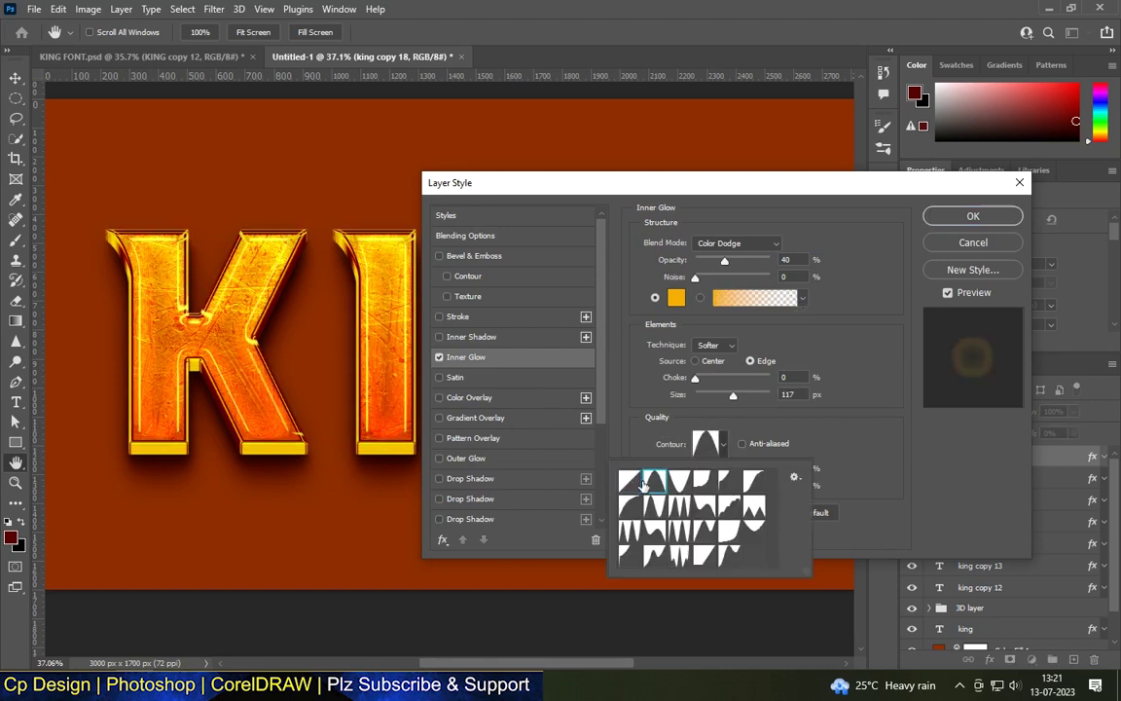
left_click(832, 440)
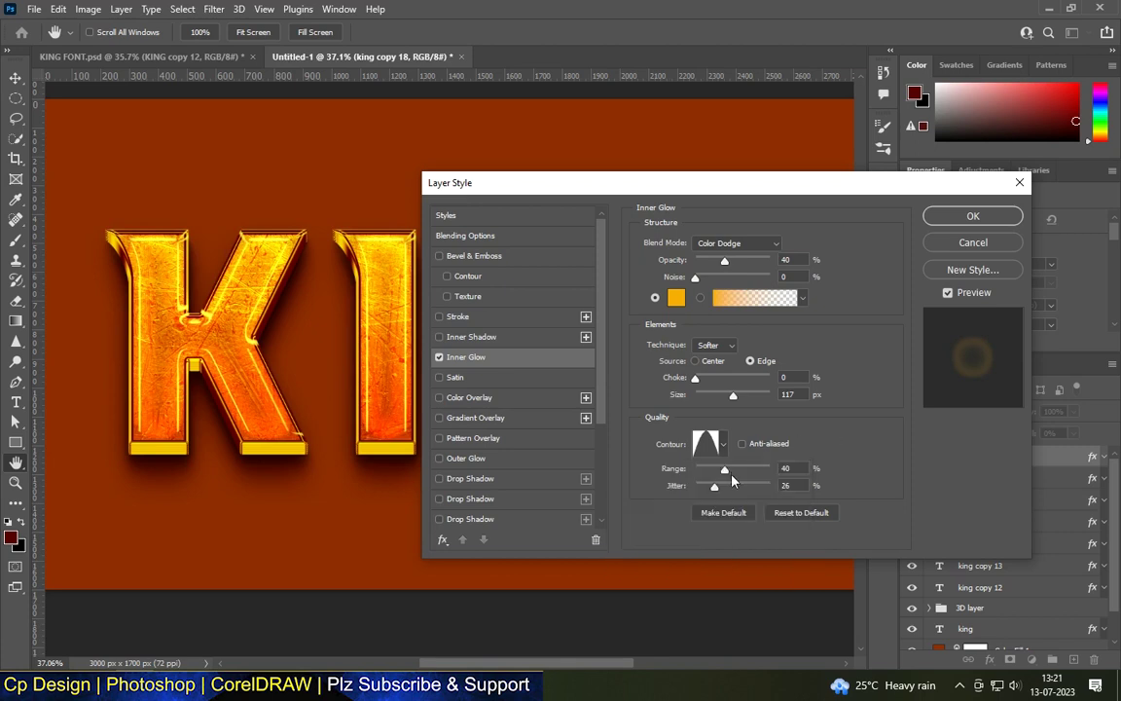
left_click(724, 446)
left_click(672, 485)
left_click(632, 484)
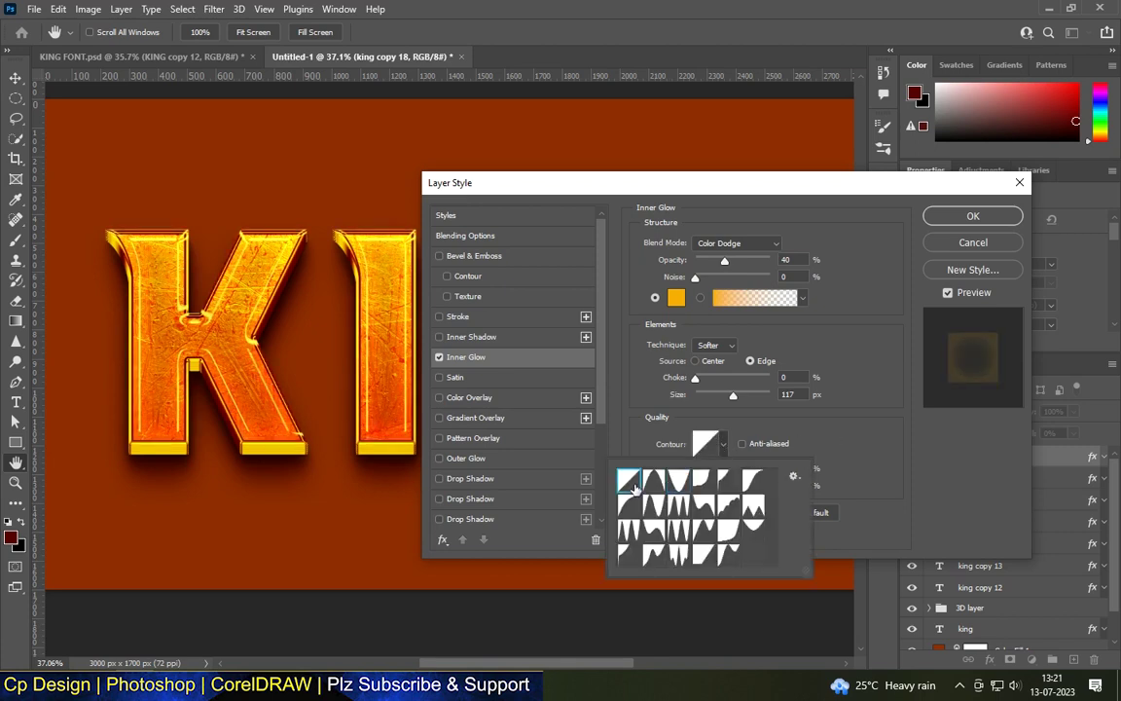
left_click(863, 442)
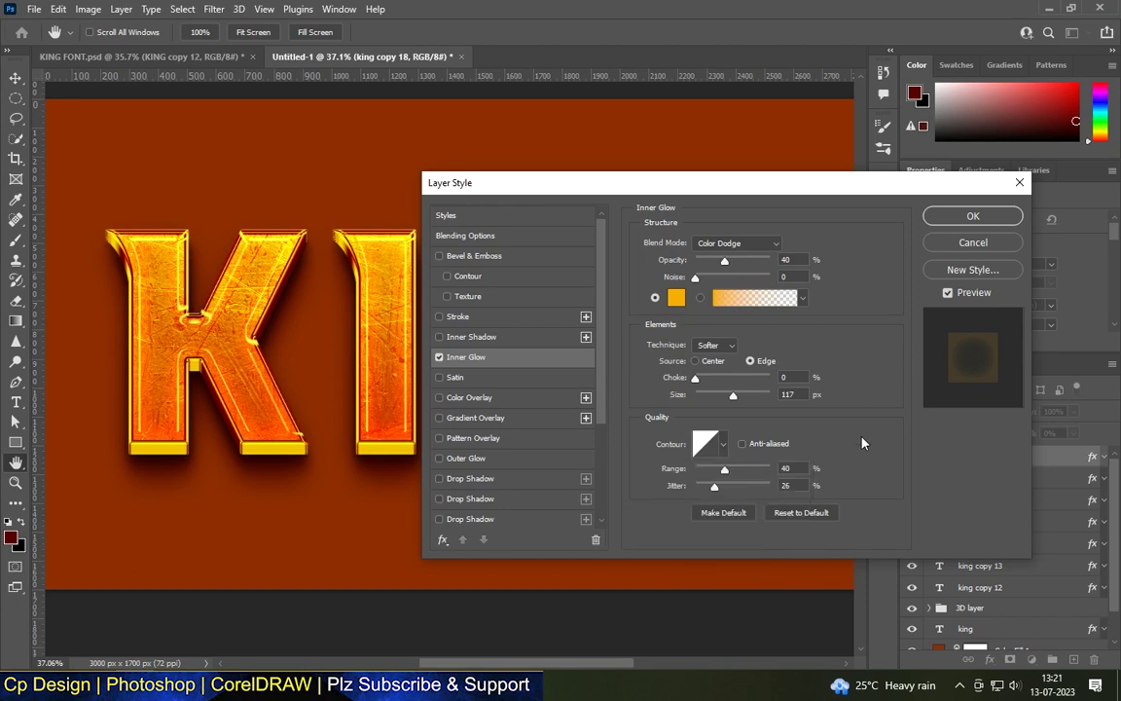
left_click(972, 216)
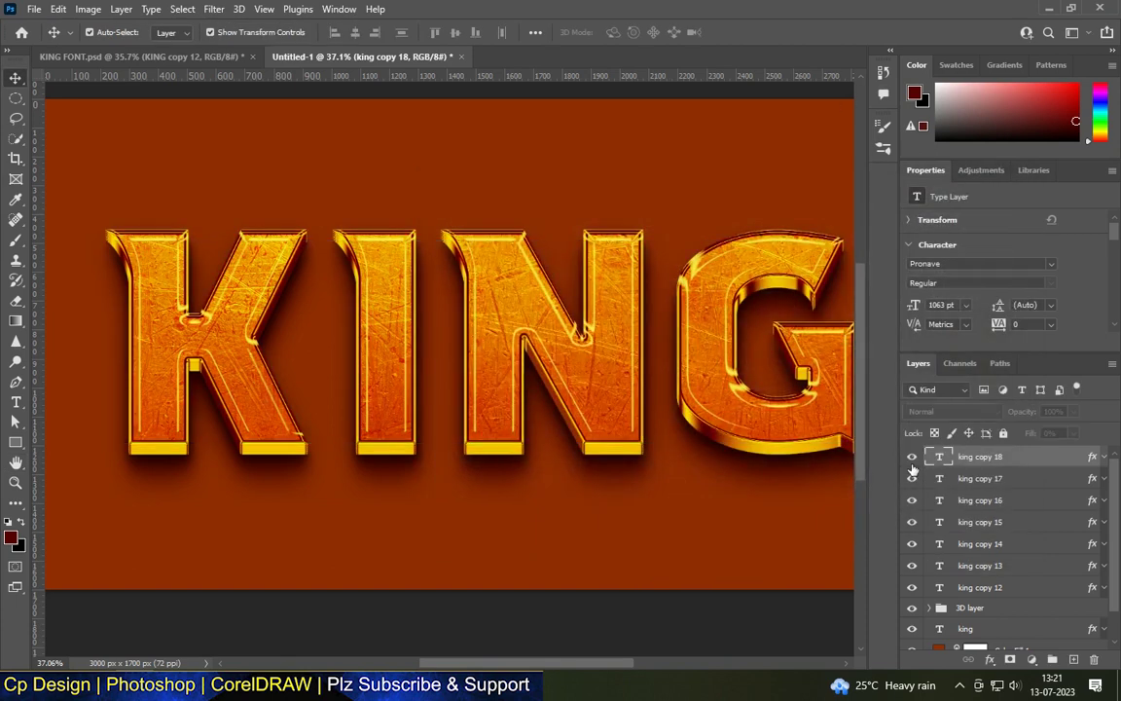
- Deselect the text layer and zoom in and out to inspect the KING lettering
scroll(537, 463, "down", 2)
left_click(505, 233)
scroll(511, 238, "down", 1)
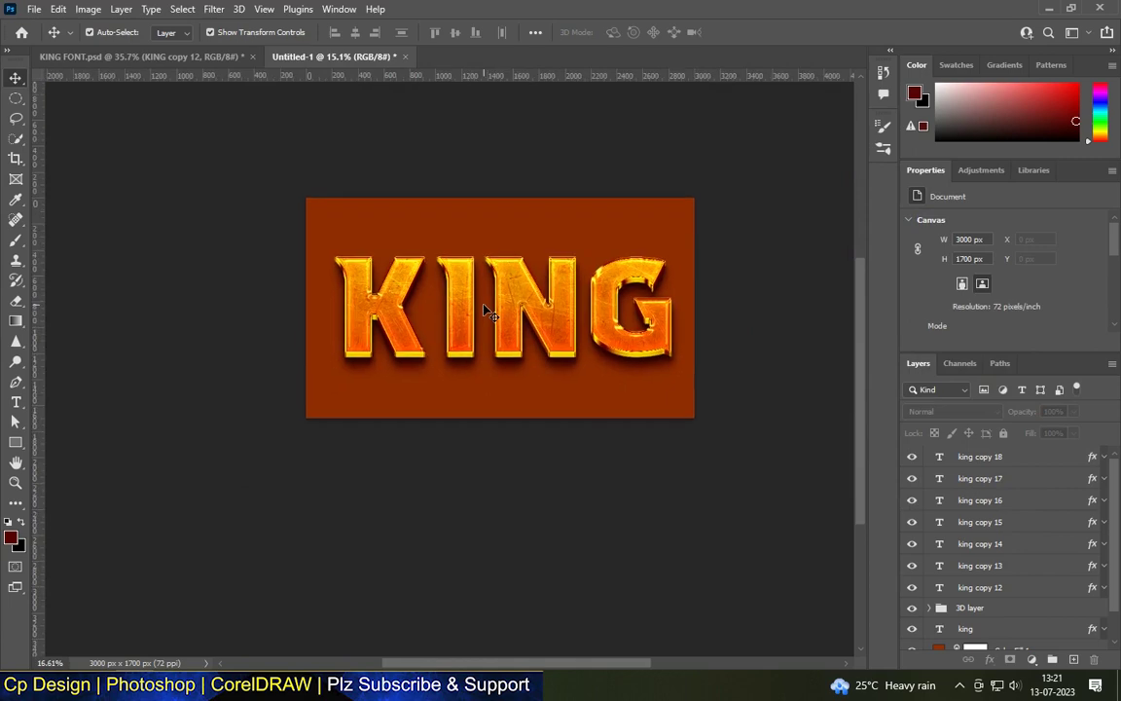
scroll(516, 243, "up", 3)
scroll(526, 246, "up", 2)
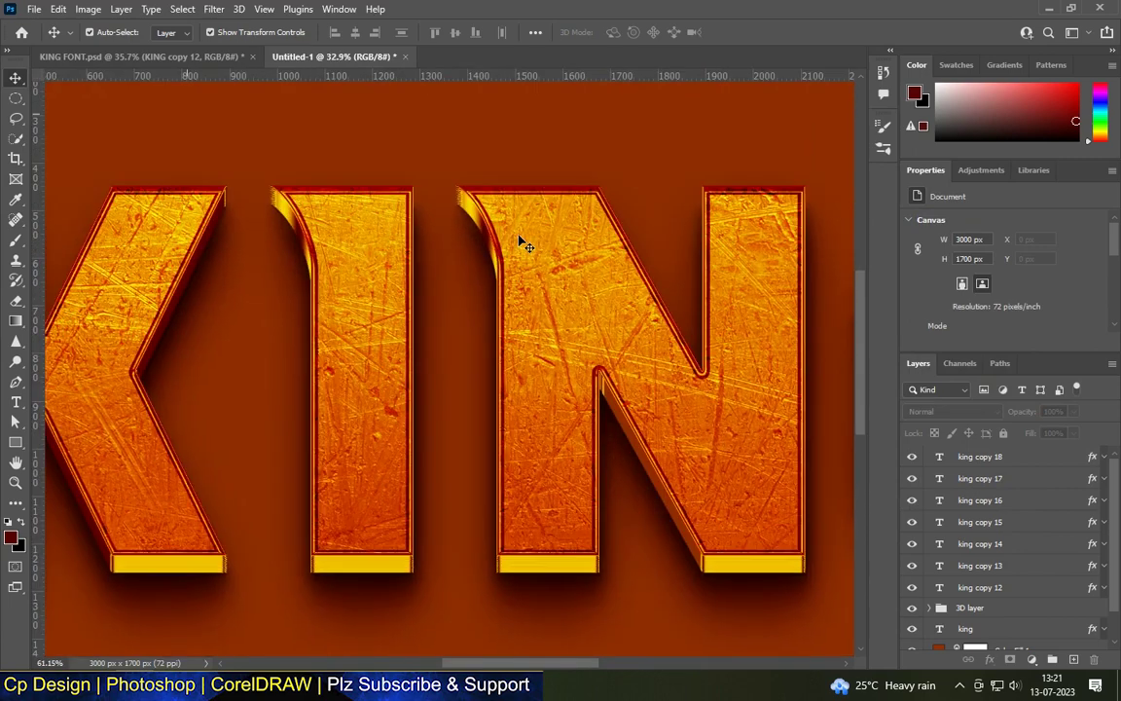
scroll(518, 468, "down", 1)
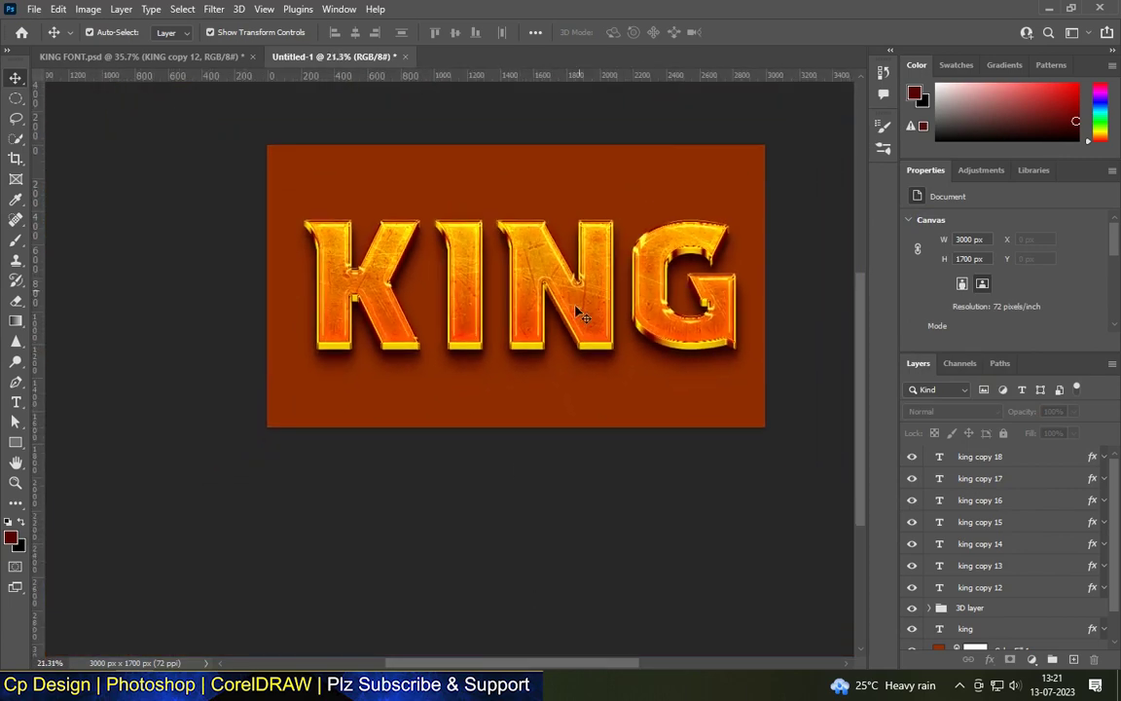
scroll(521, 240, "up", 2)
scroll(528, 232, "up", 1)
scroll(533, 236, "down", 3)
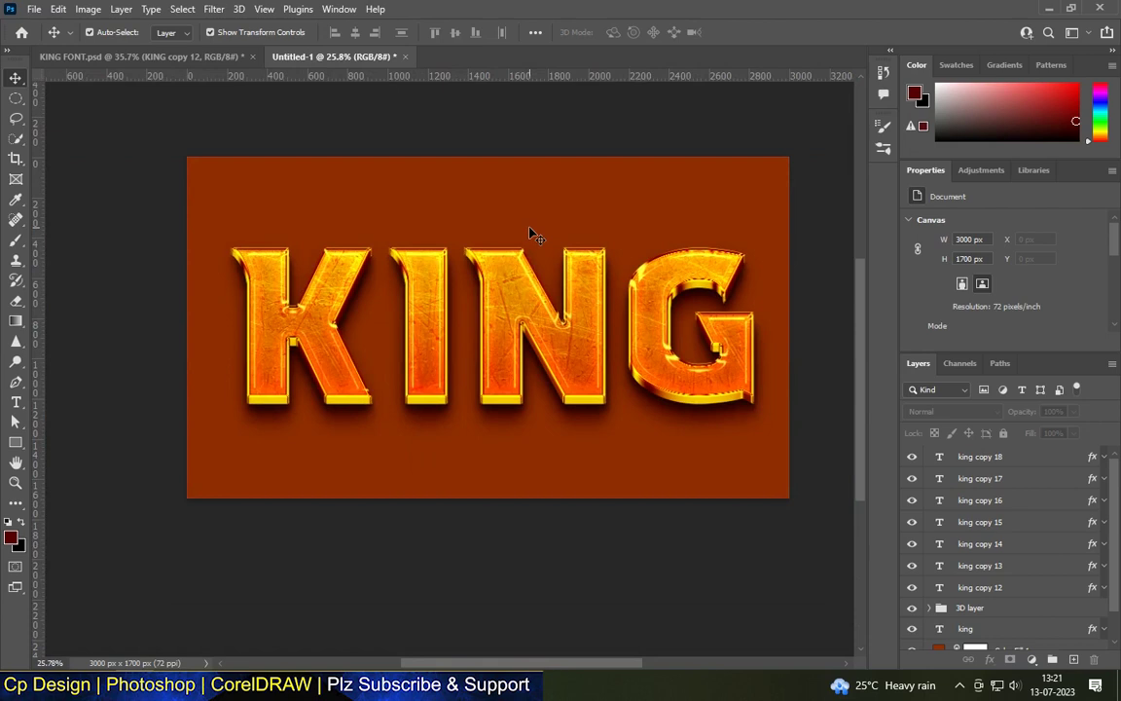
scroll(325, 288, "up", 1)
scroll(170, 380, "up", 2)
scroll(243, 362, "up", 1)
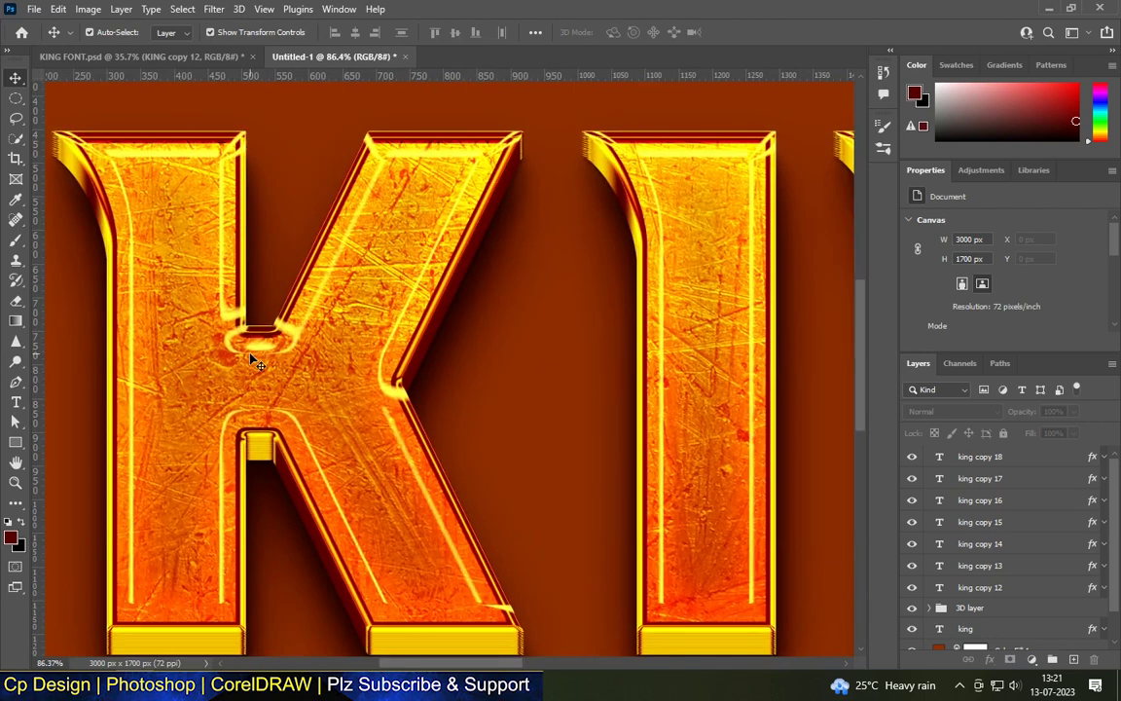
scroll(243, 362, "down", 2)
scroll(445, 234, "down", 1)
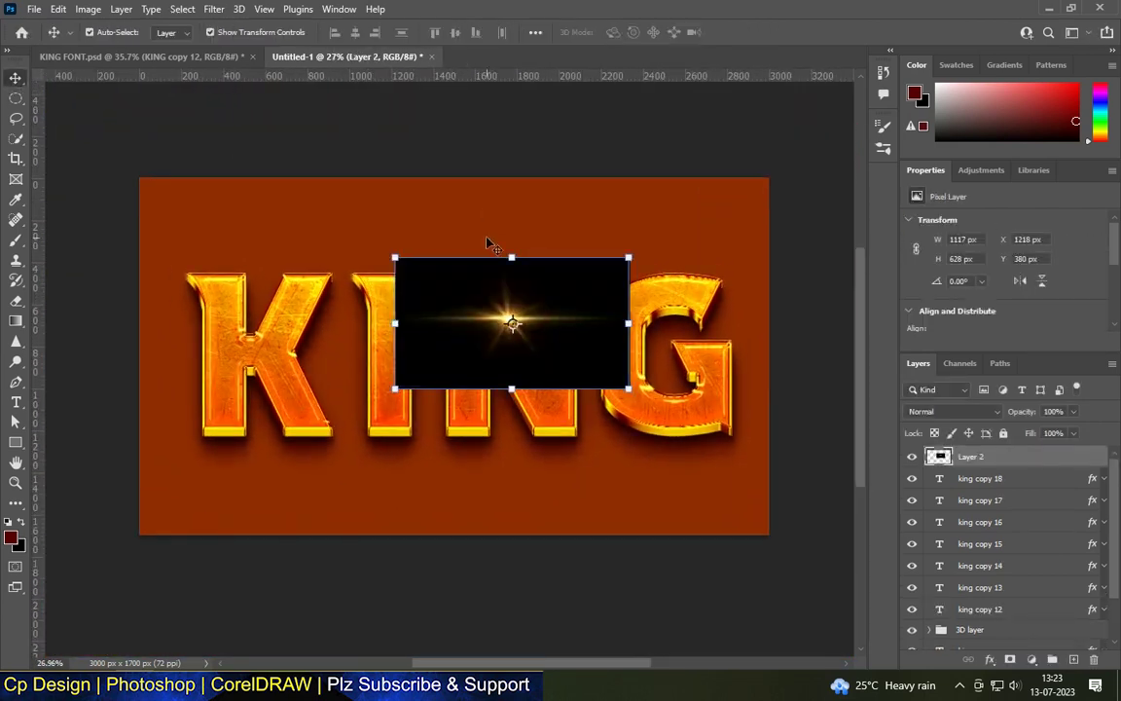
- Blend the flare with Linear Dodge (Add) and place flares on the K and the G
left_click(953, 411)
left_click(949, 435)
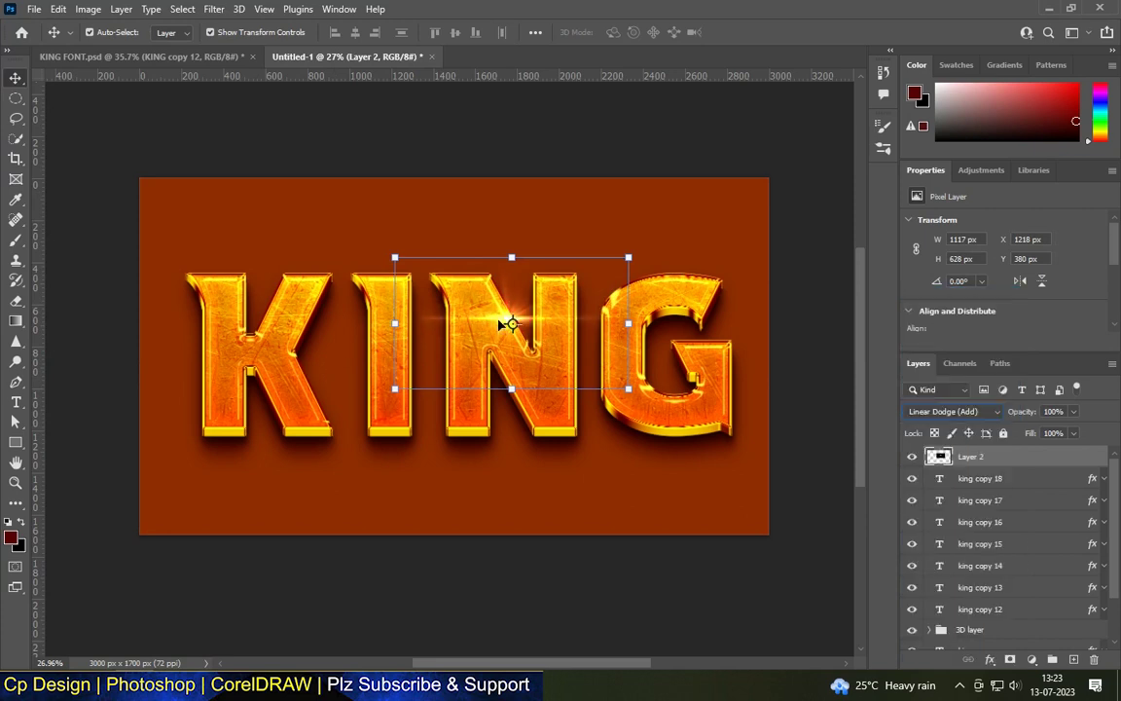
left_click_drag(499, 328, 191, 289)
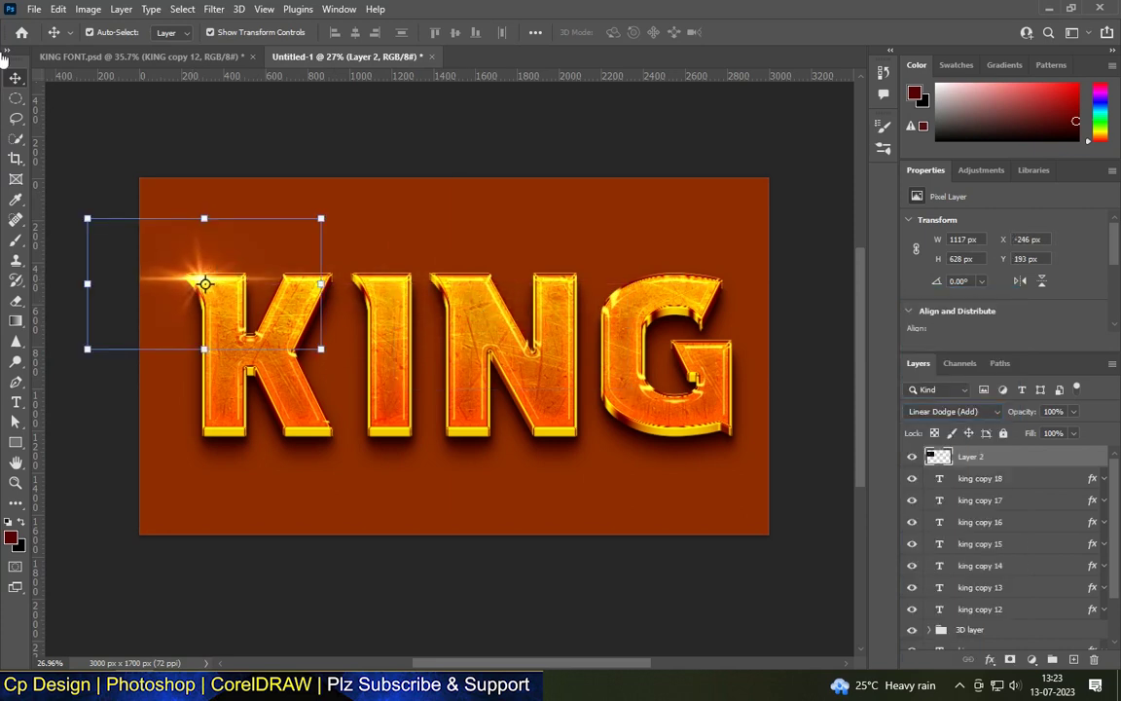
mouse_move(200, 282)
left_mouse_down()
mouse_move(646, 416)
mouse_move(739, 425)
left_mouse_up()
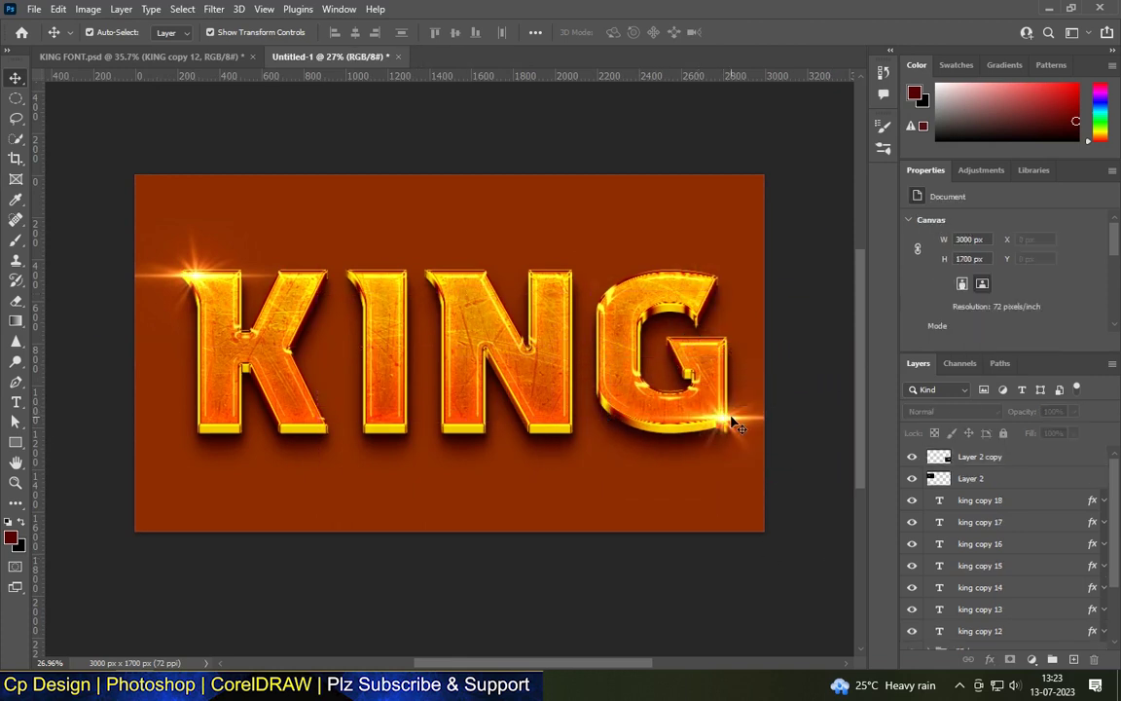
- Add a smaller flare copy over the middle of KING
scroll(475, 360, "down", 2)
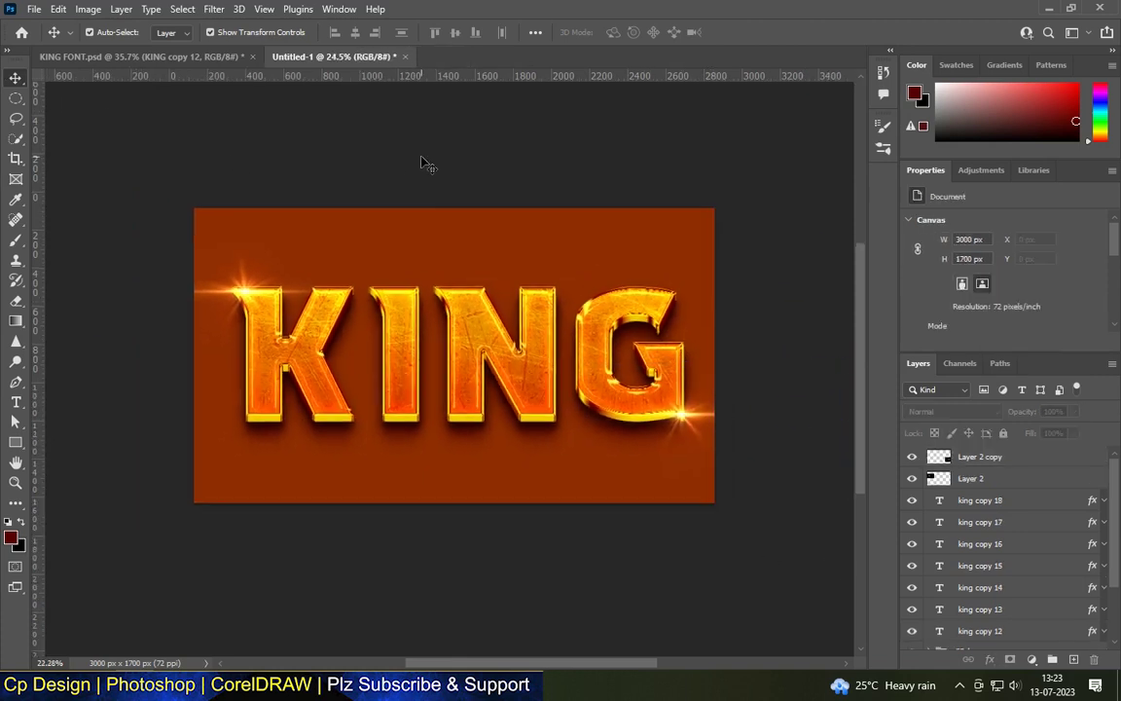
scroll(425, 164, "down", 1)
scroll(413, 376, "up", 2)
scroll(382, 301, "up", 1)
scroll(384, 307, "down", 1)
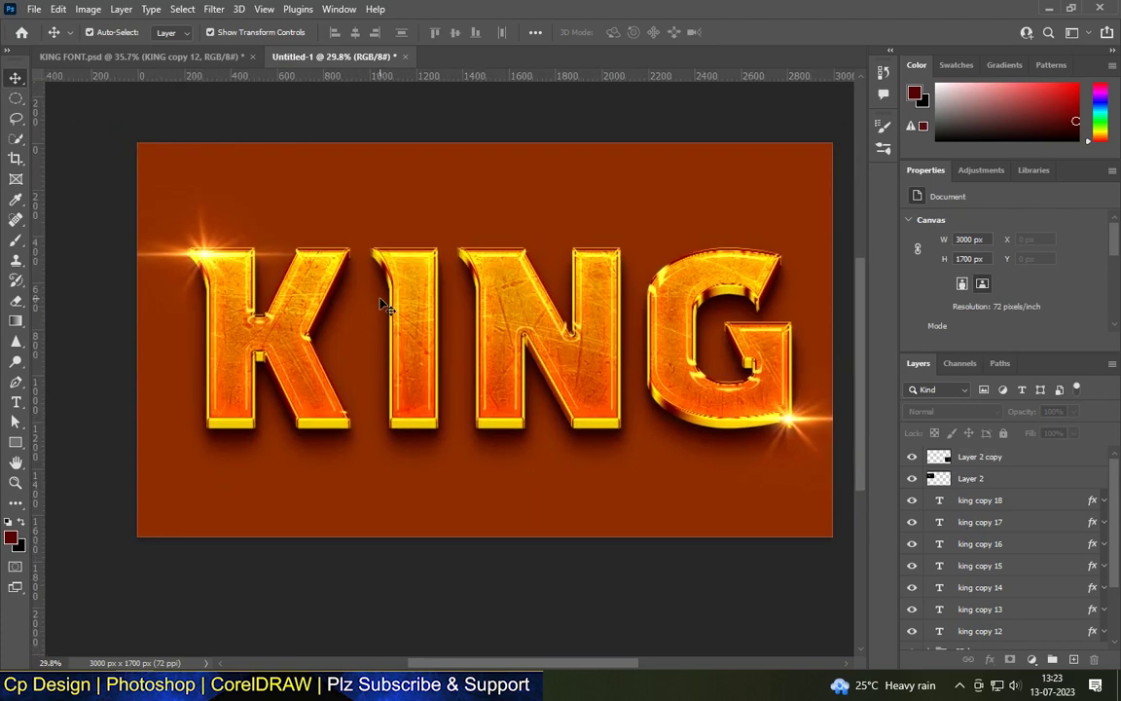
left_click_drag(793, 424, 564, 342)
key("ctrl+t")
left_click_drag(706, 257, 657, 290)
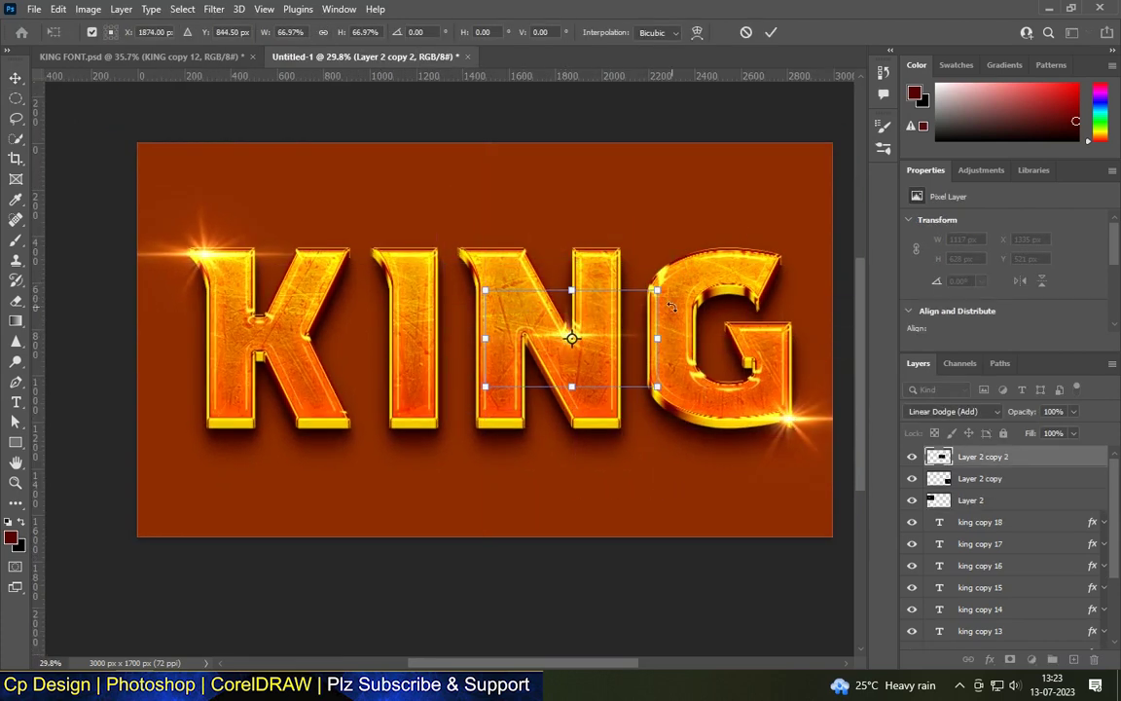
key("Return")
- Add a resized flare copy at the base of the I
left_click_drag(570, 338, 394, 422)
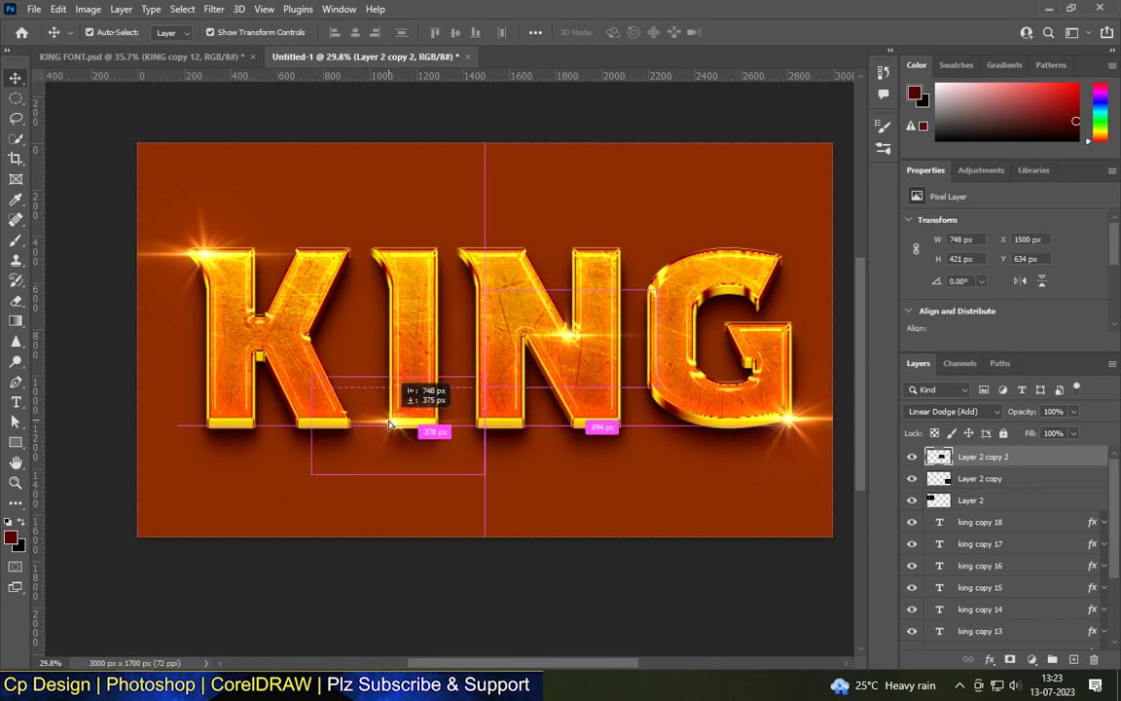
key("ctrl+t")
mouse_move(480, 369)
left_mouse_down()
mouse_move(394, 421)
mouse_move(416, 421)
left_mouse_up()
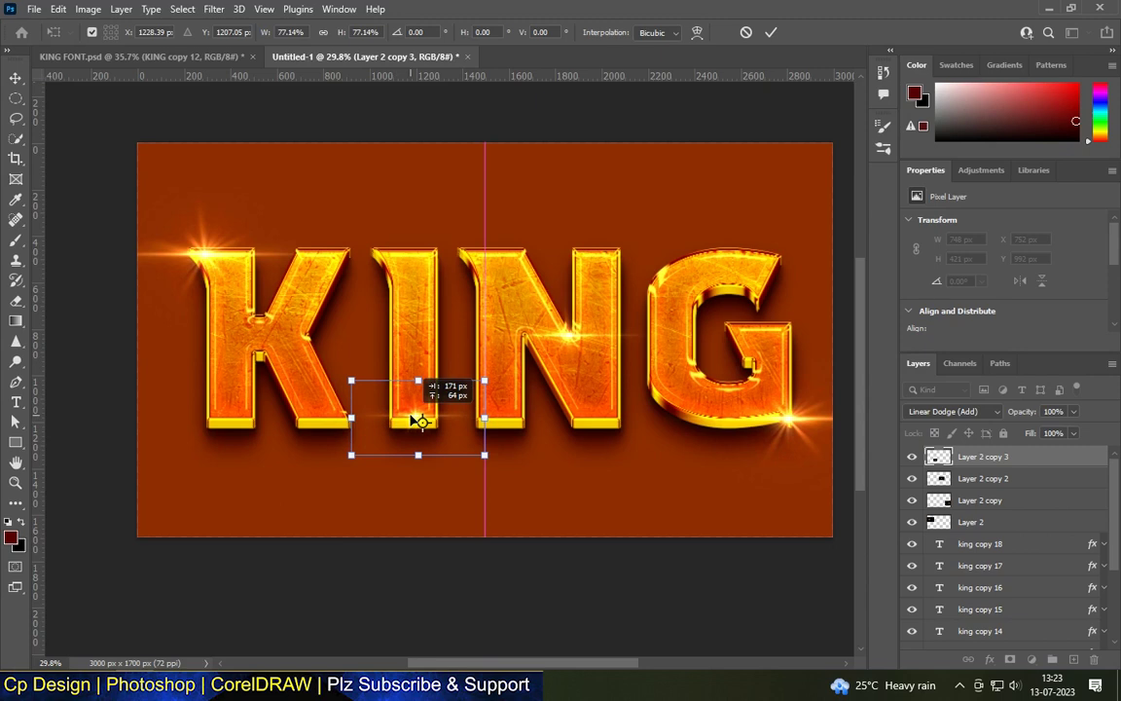
scroll(401, 425, "up", 1)
scroll(401, 425, "up", 3)
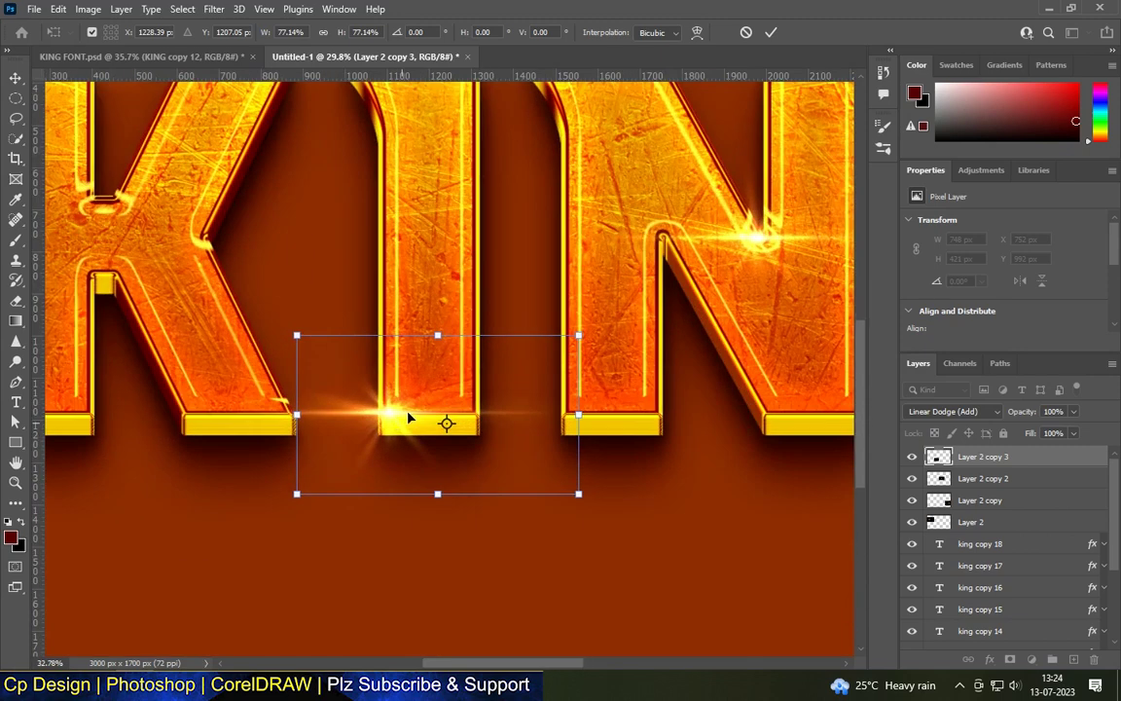
left_click_drag(389, 419, 375, 420)
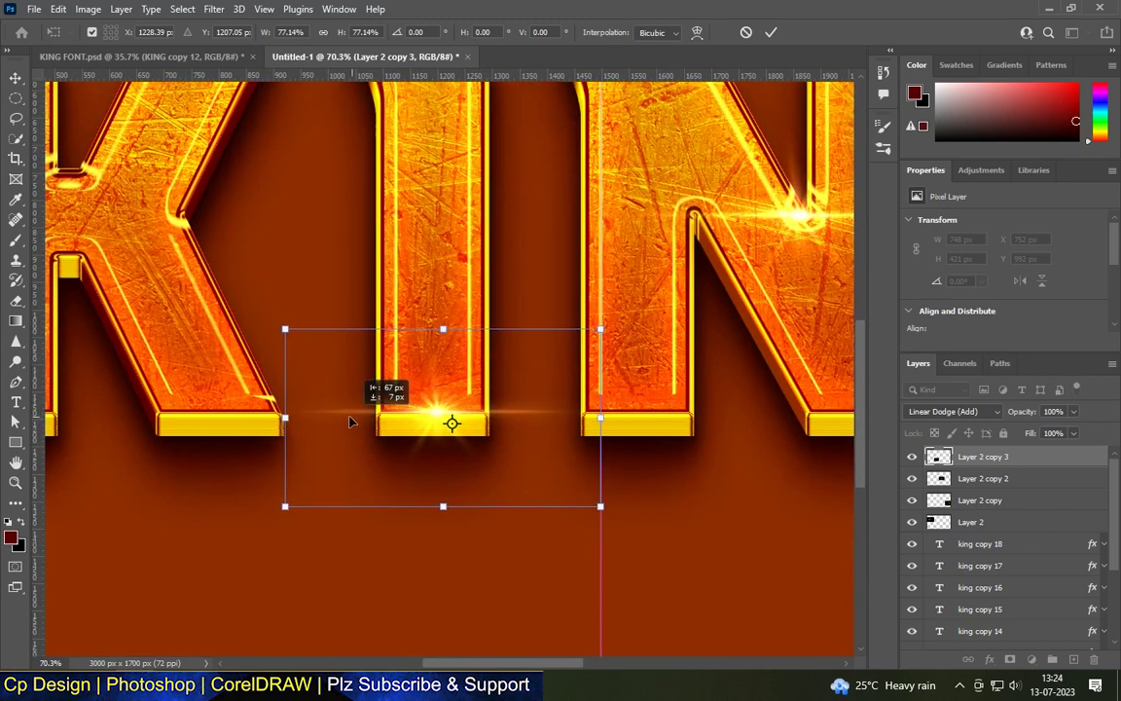
scroll(437, 368, "down", 2)
scroll(437, 368, "down", 2)
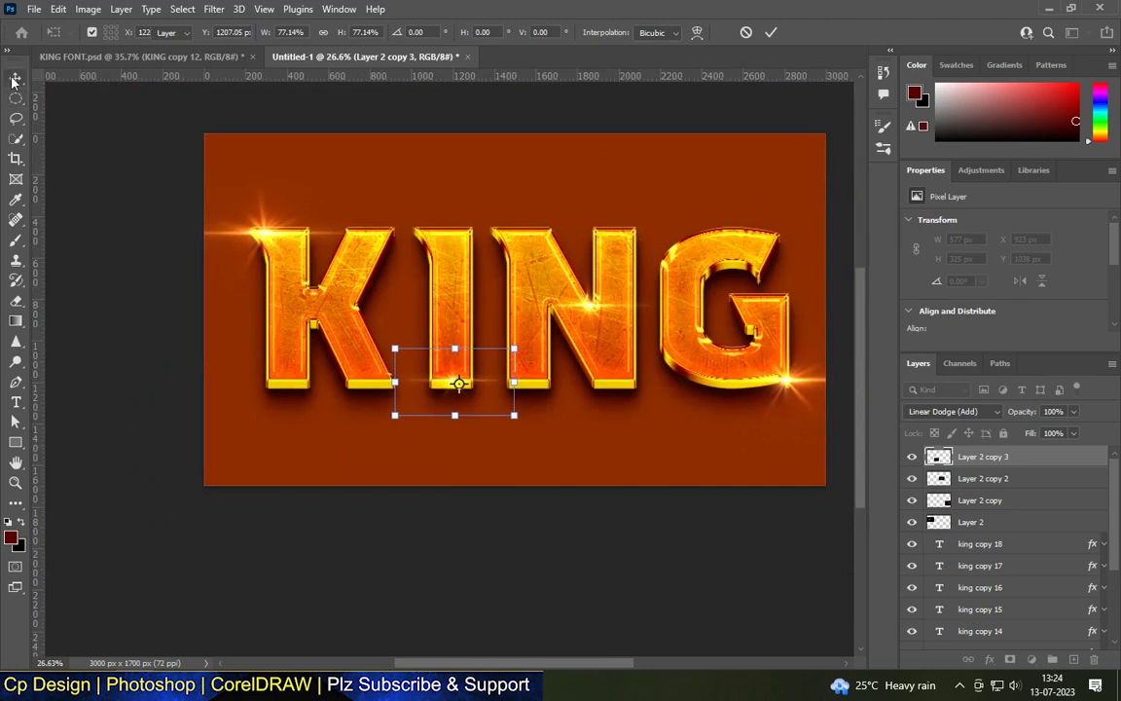
key("Return")
- Move a flare copy up onto the N and deselect the flare layer
scroll(465, 221, "down", 2)
scroll(466, 221, "up", 2)
scroll(350, 299, "up", 1)
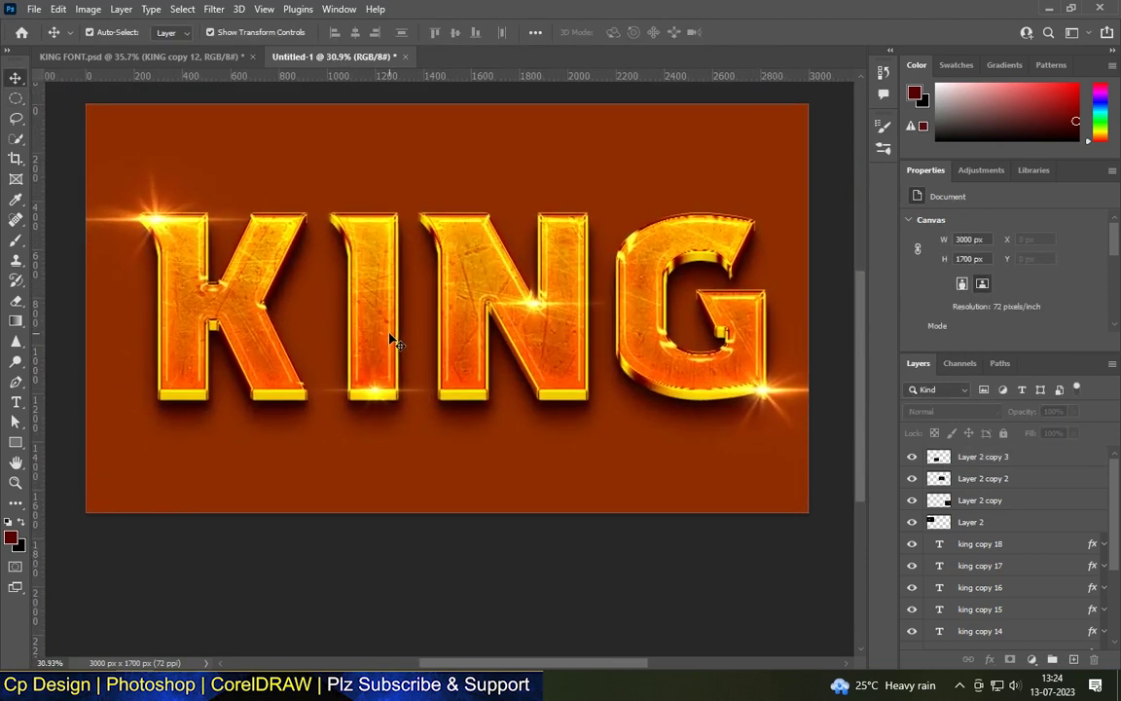
scroll(571, 292, "down", 2)
scroll(462, 428, "down", 1)
scroll(443, 360, "up", 1)
scroll(462, 351, "up", 1)
scroll(466, 350, "up", 1)
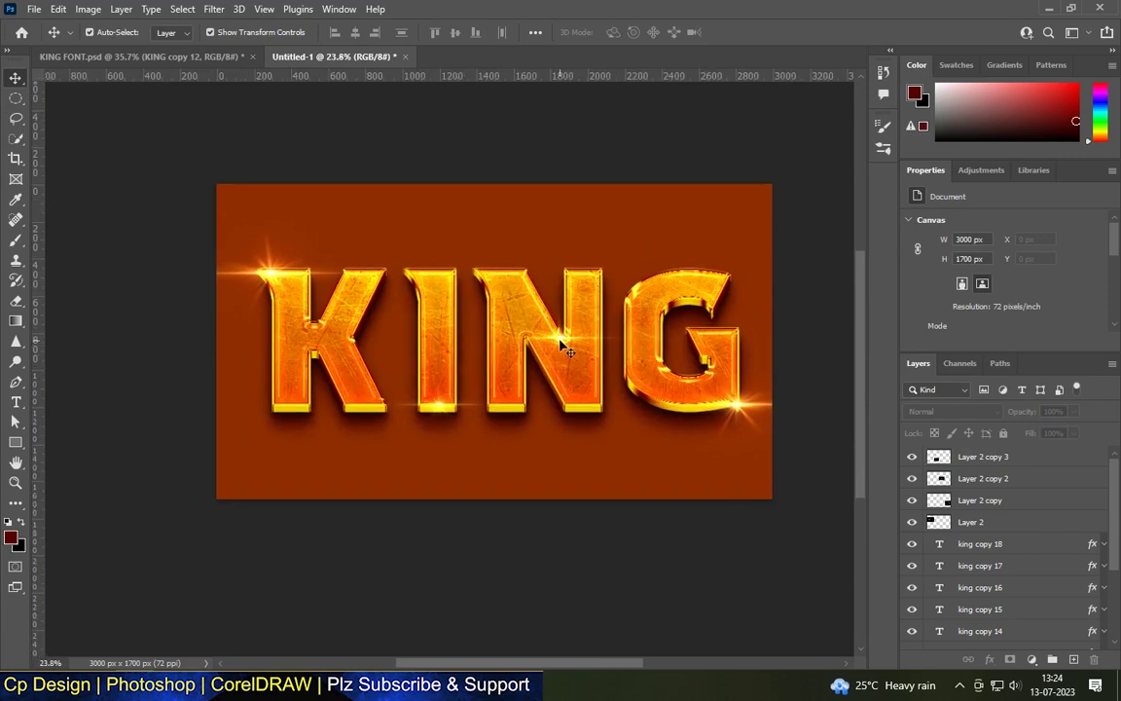
scroll(506, 360, "up", 1)
left_click_drag(560, 343, 517, 265)
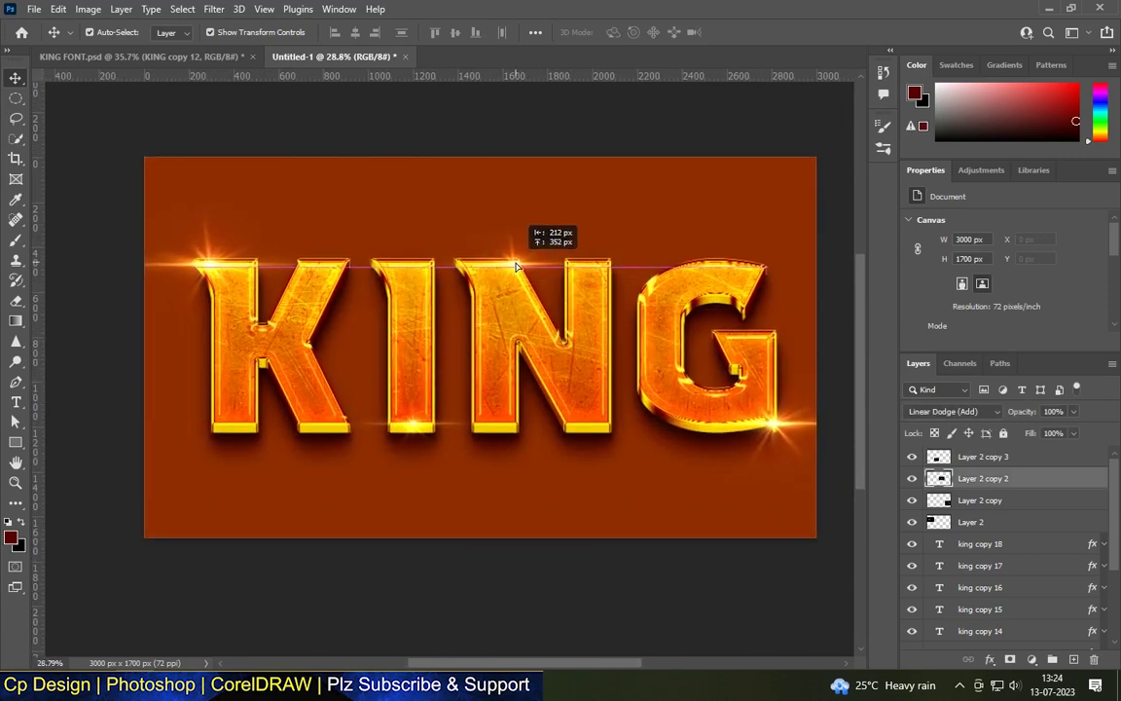
left_click(646, 520)
- Stamp all visible layers into a merged Layer 3
scroll(626, 463, "down", 2)
scroll(601, 531, "up", 1)
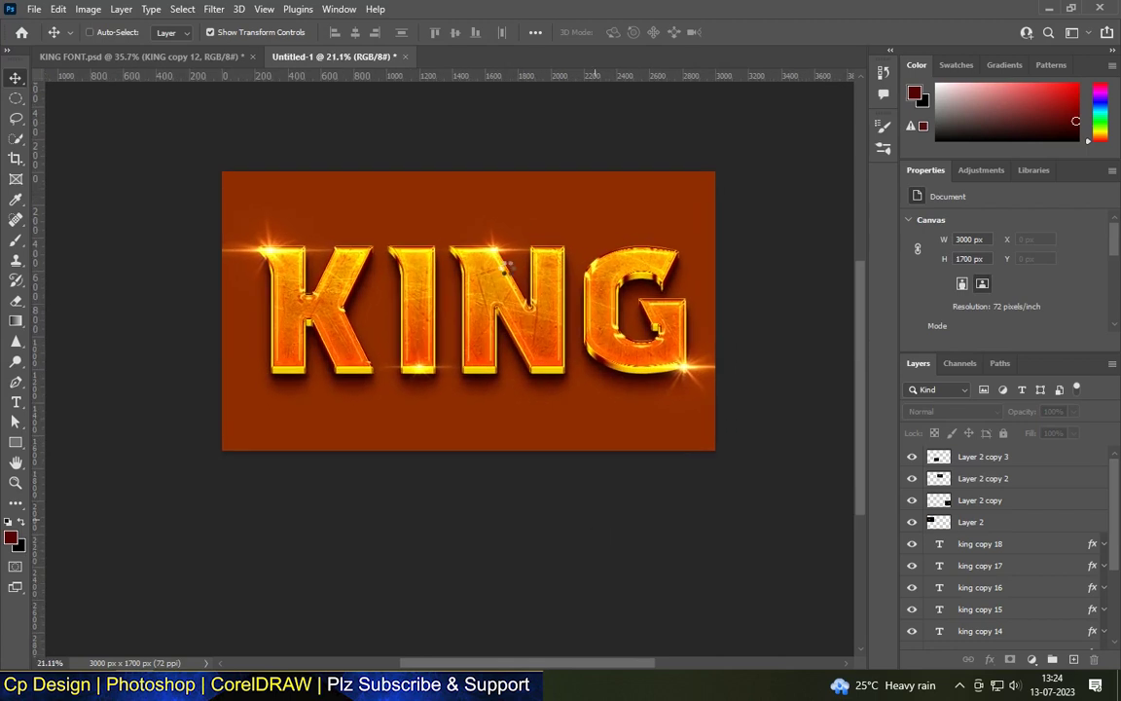
key("ctrl+shift+alt+e")
scroll(463, 318, "up", 1)
scroll(453, 325, "up", 3)
left_click(214, 9)
- In Camera Raw, set Temperature to +10, adjust Tint, and raise Clarity
left_click(251, 135)
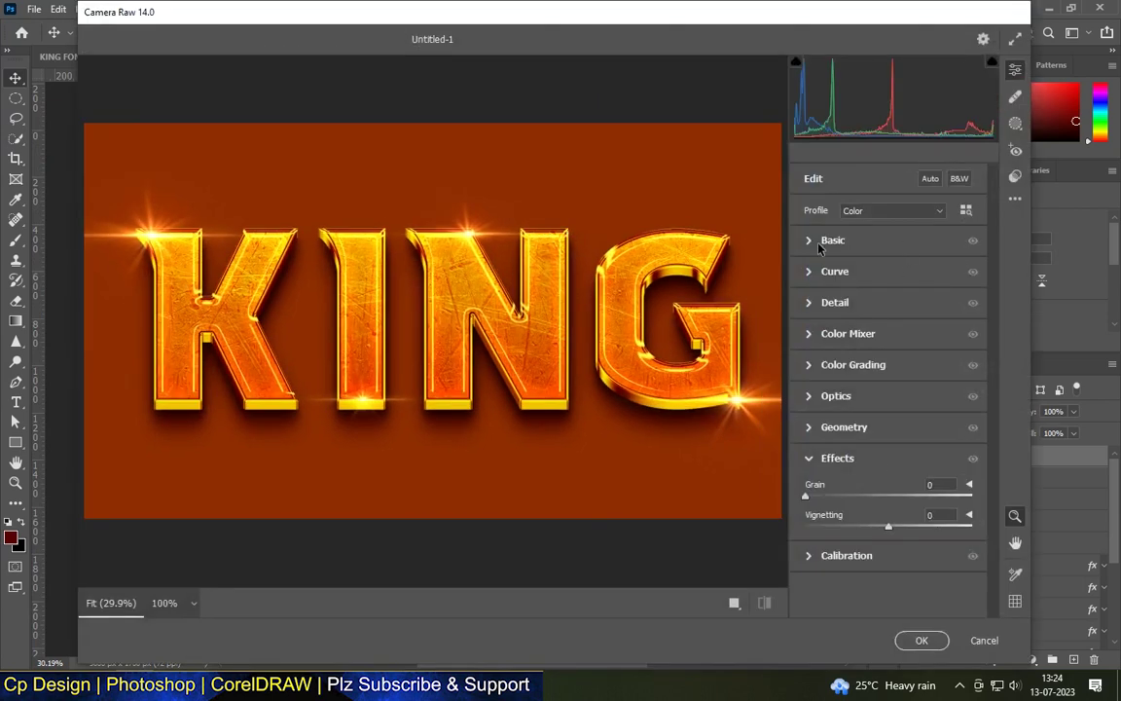
left_click(808, 240)
mouse_move(888, 258)
left_mouse_down()
mouse_move(894, 366)
mouse_move(882, 390)
mouse_move(895, 439)
left_mouse_up()
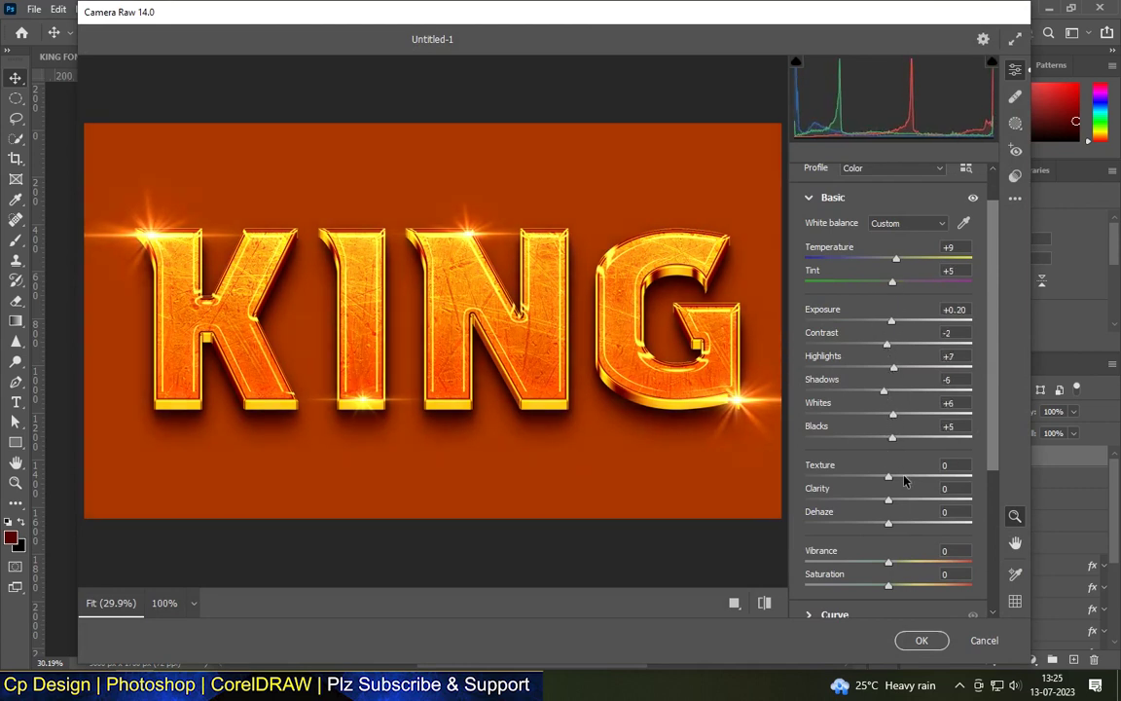
left_click_drag(887, 500, 913, 500)
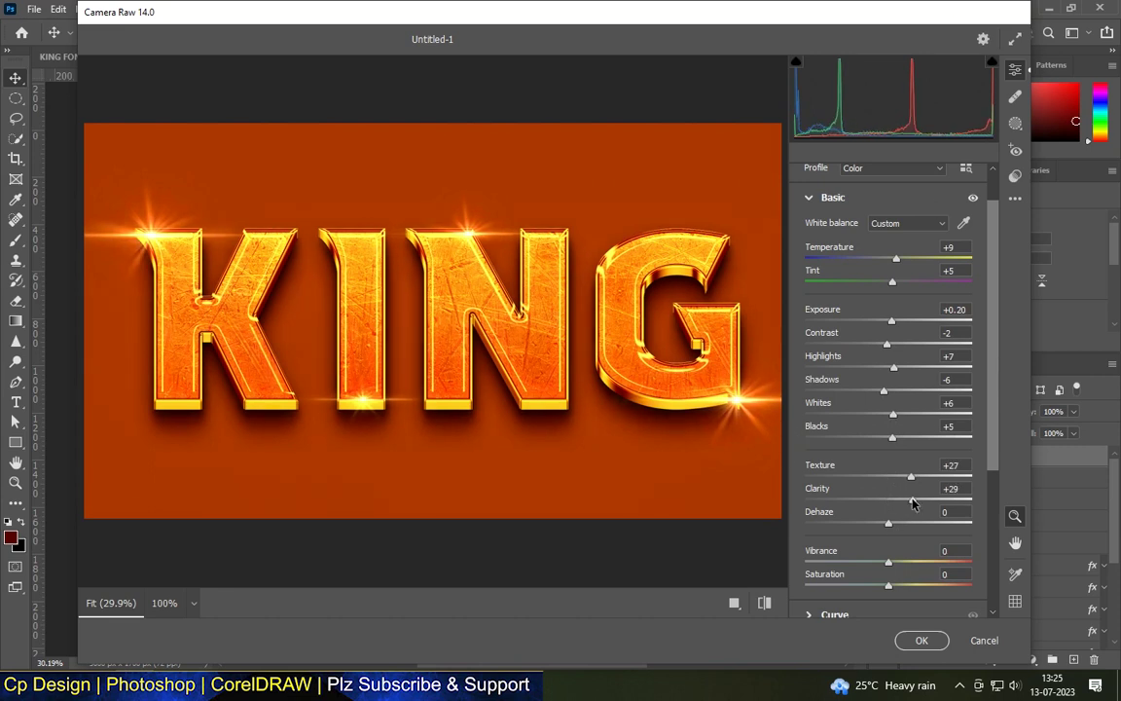
left_click_drag(896, 257, 891, 258)
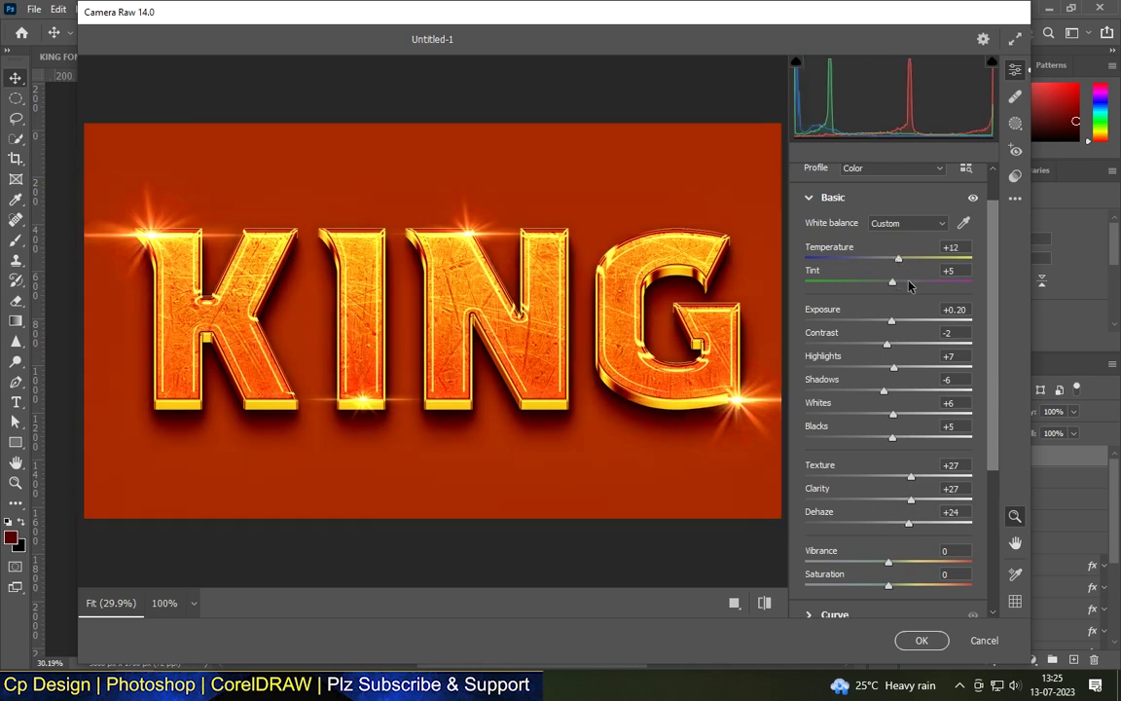
left_click_drag(892, 281, 879, 277)
key("Return")
- Set Vibrance and Saturation to +2
left_click_drag(889, 563, 896, 564)
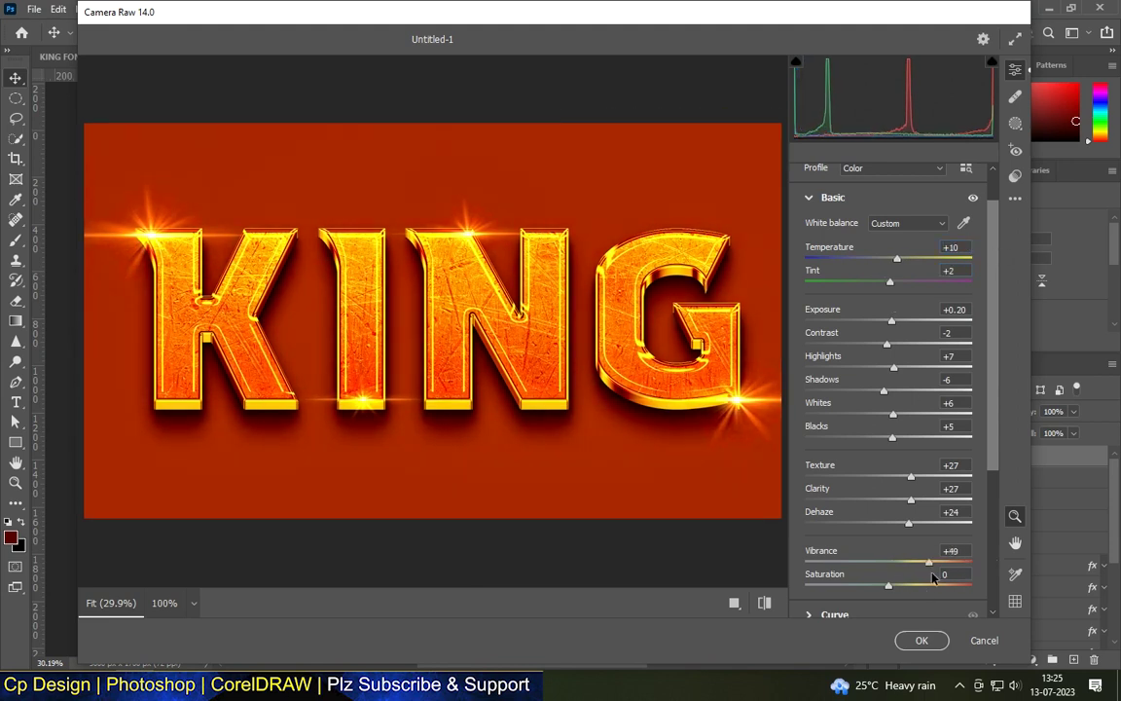
type("2")
key("Tab")
type("2")
- Add a -18 edge vignette under Effects and apply the Camera Raw grading
scroll(907, 516, "down", 3)
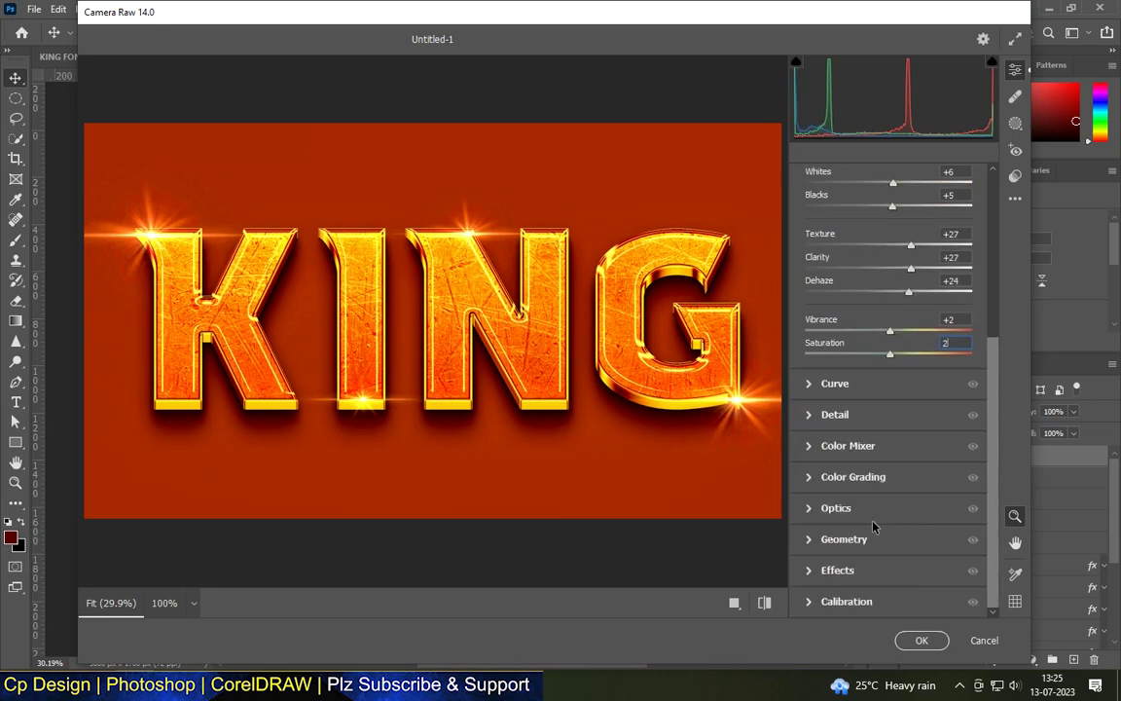
left_click(834, 538)
left_click_drag(888, 526, 867, 532)
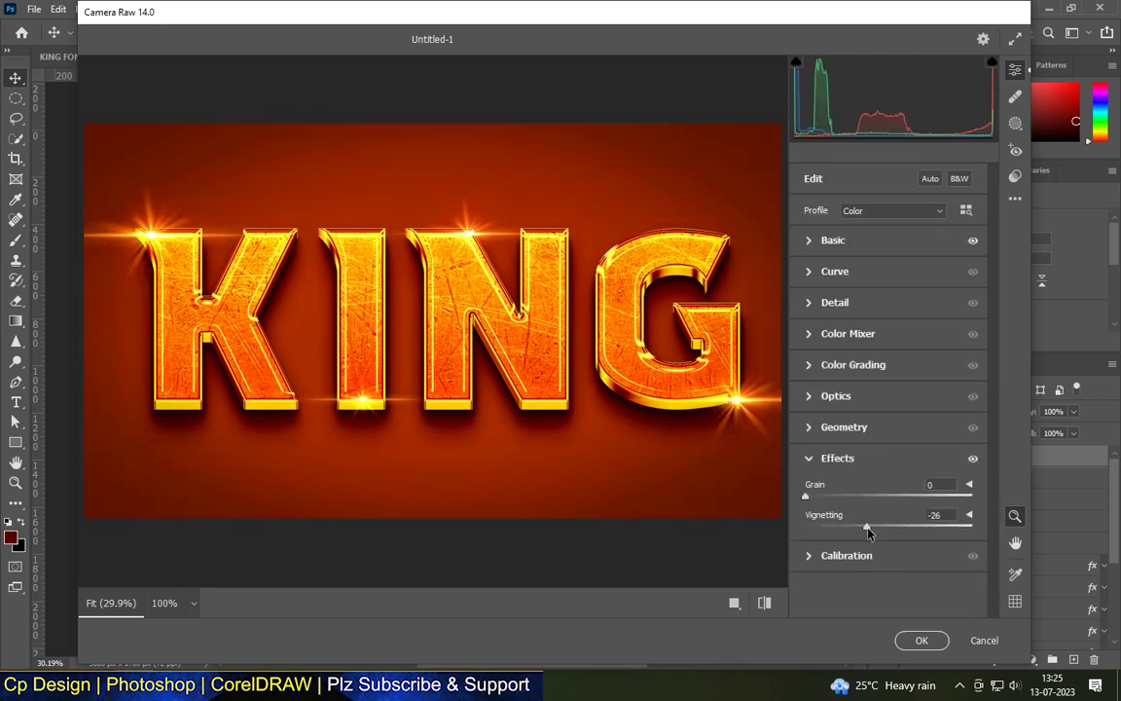
left_click(934, 515)
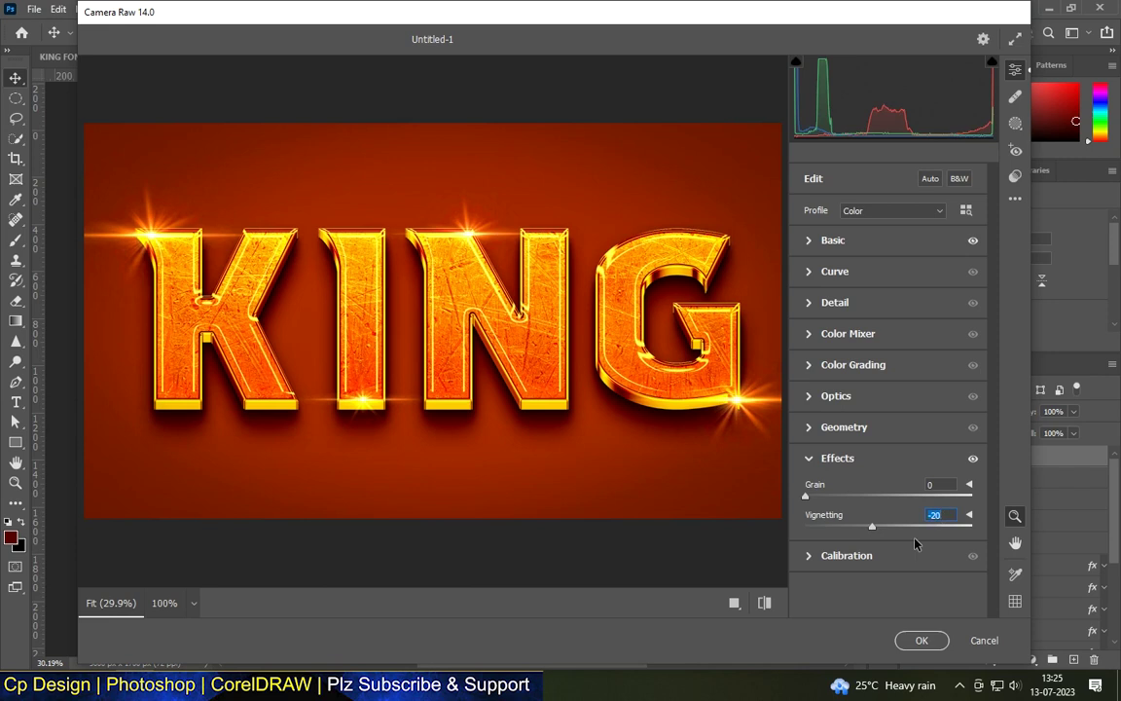
type("18-18")
key("ctrl+a")
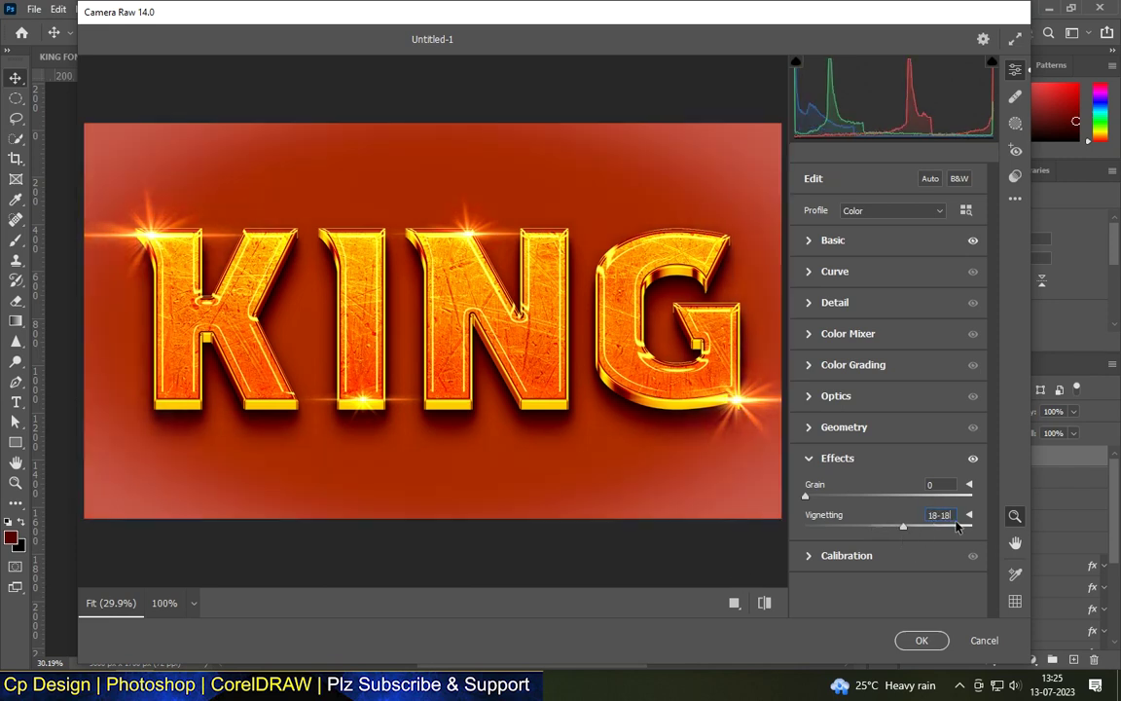
type("-18")
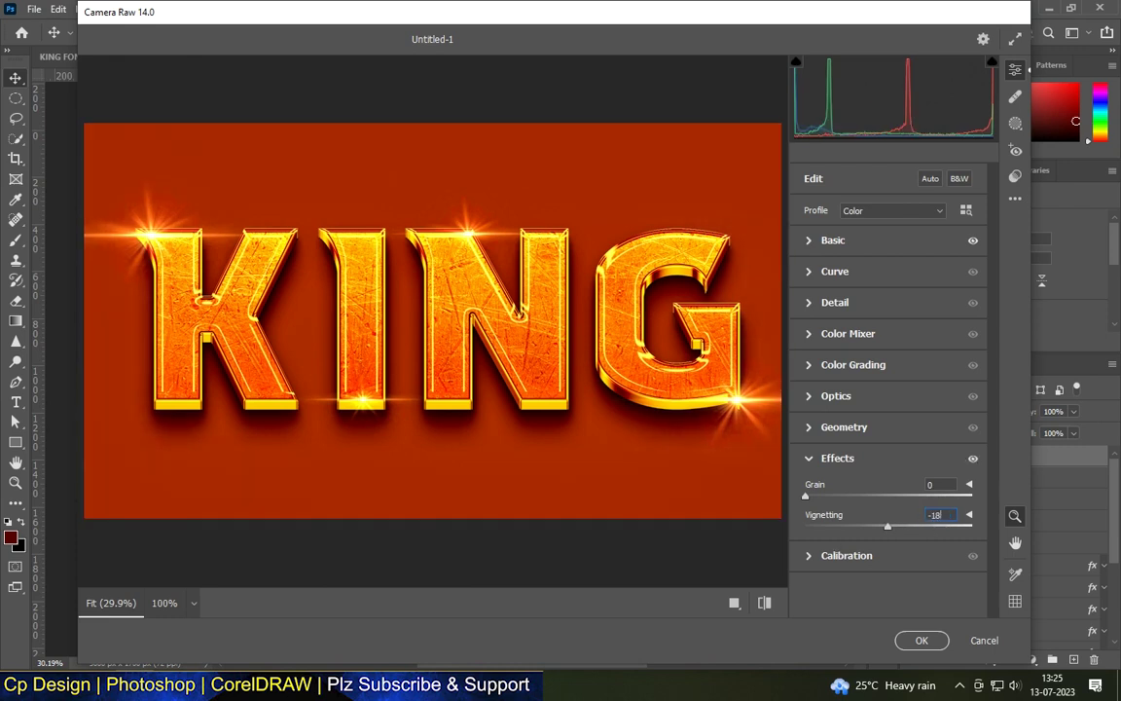
left_click(920, 639)
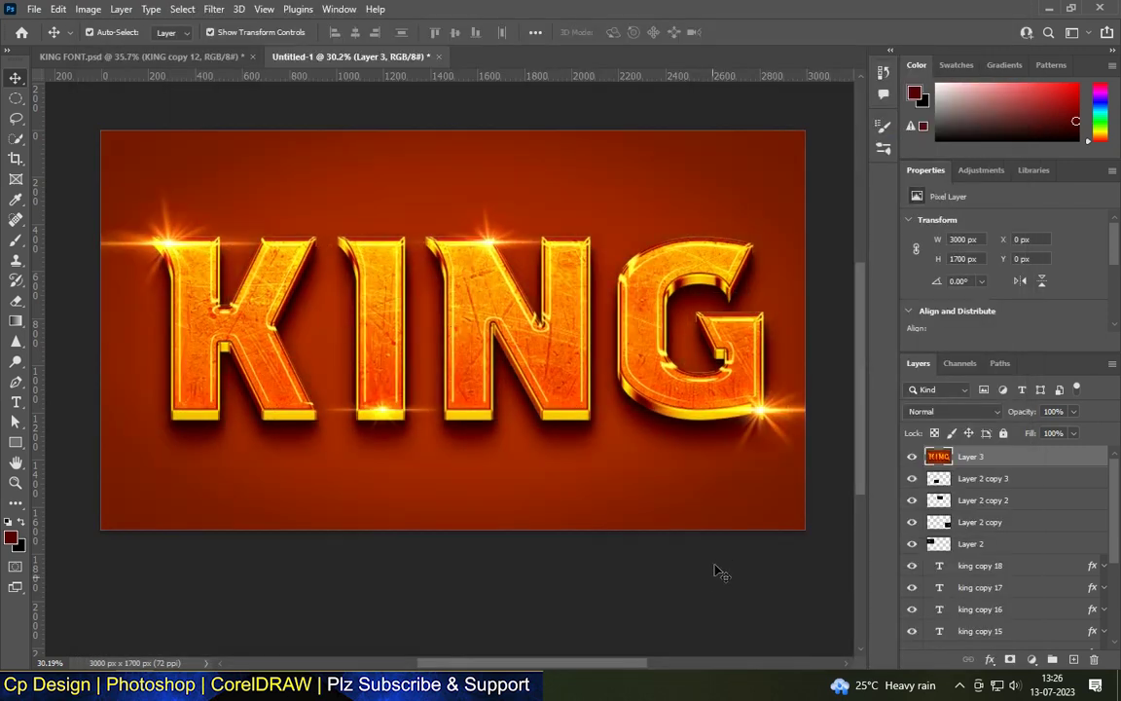
scroll(664, 309, "down", 1)
scroll(538, 275, "up", 3)
scroll(538, 275, "up", 1)
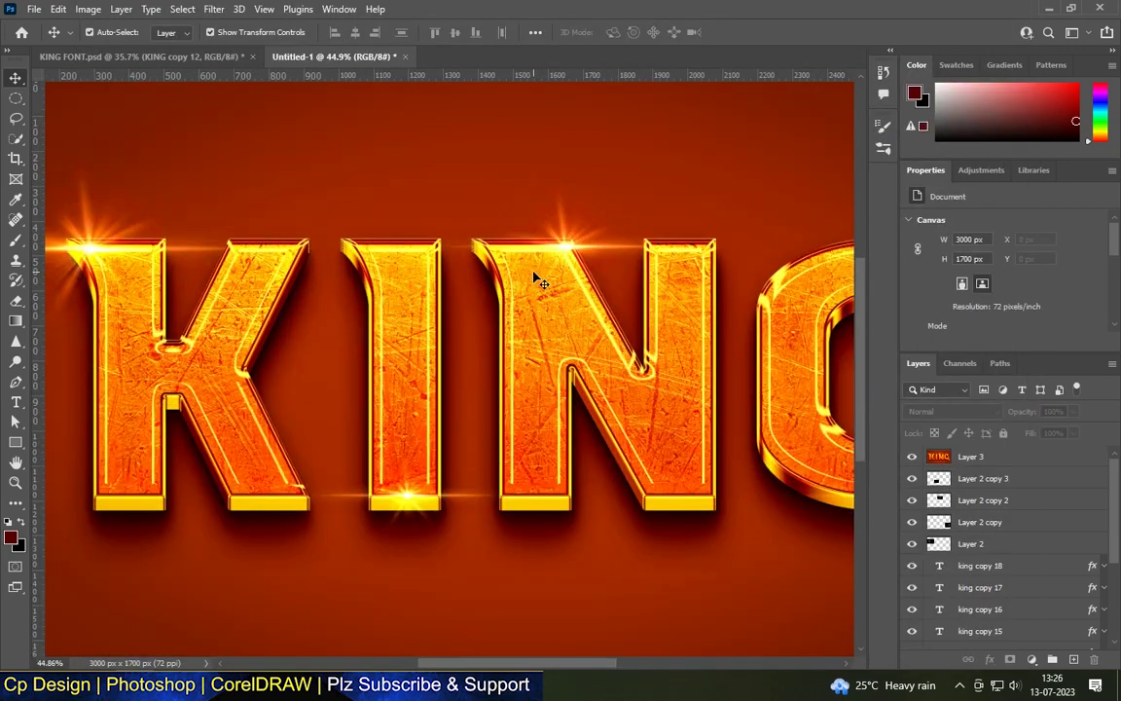
scroll(587, 361, "down", 4)
scroll(587, 360, "up", 1)
scroll(650, 343, "up", 2)
scroll(717, 234, "up", 1)
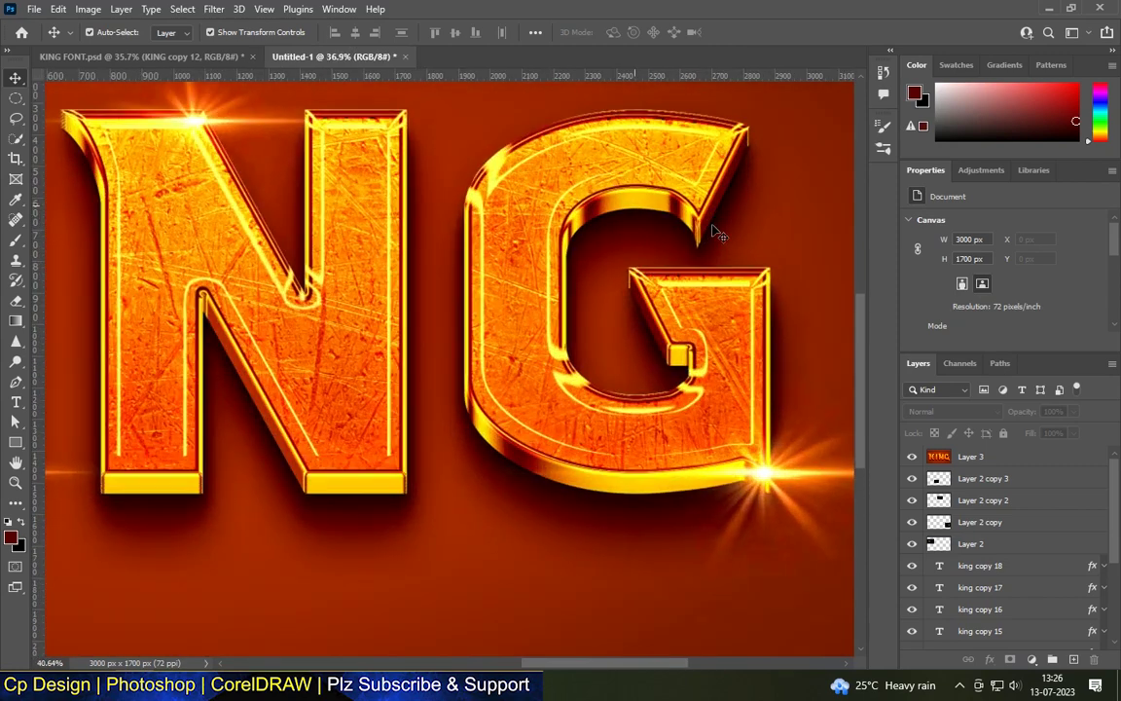
scroll(715, 232, "down", 1)
scroll(715, 232, "down", 2)
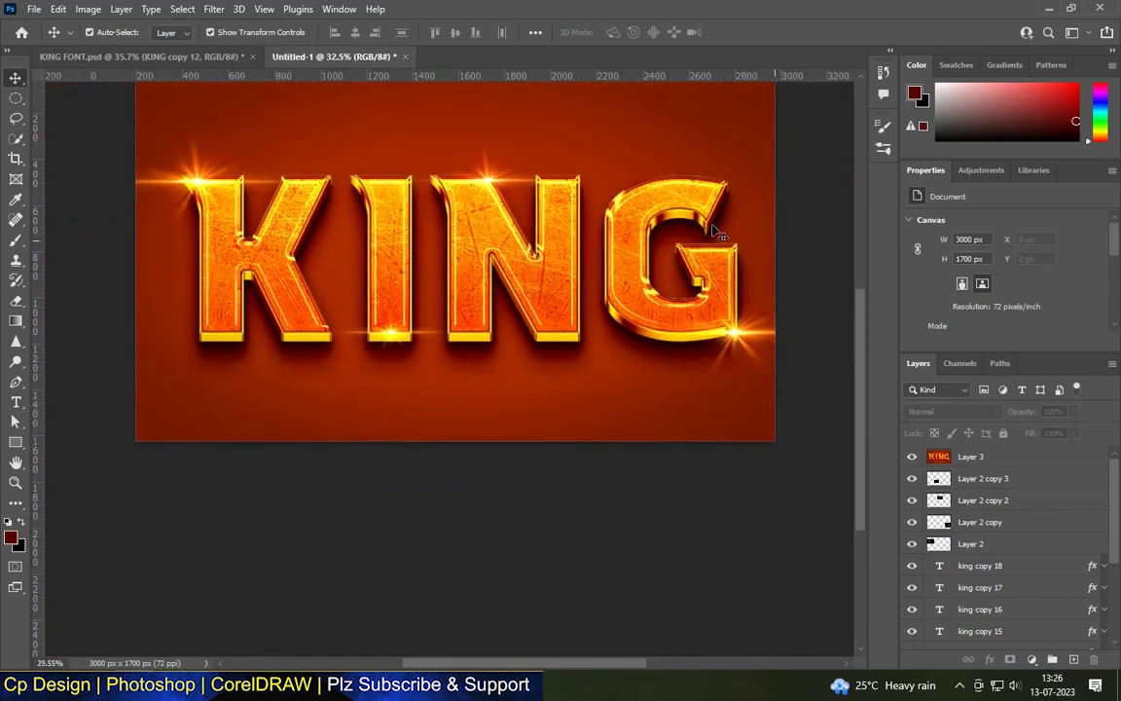
scroll(262, 193, "up", 2)
scroll(342, 188, "up", 2)
scroll(338, 182, "down", 3)
scroll(325, 205, "down", 2)
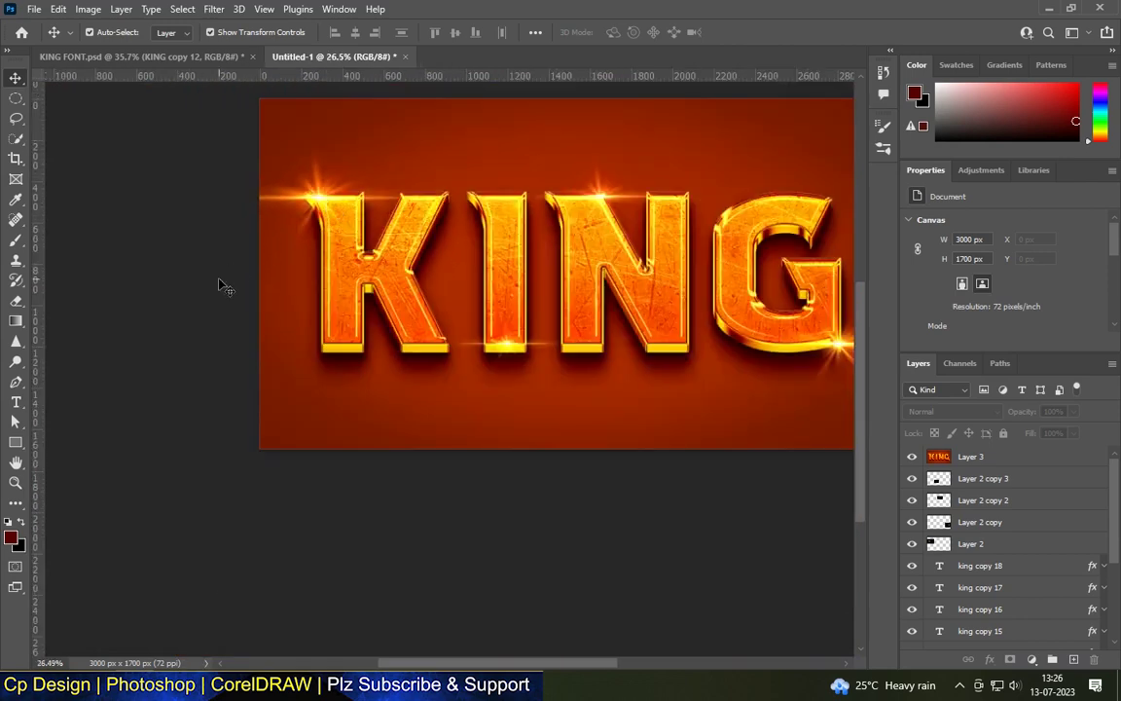
scroll(596, 258, "down", 1)
scroll(519, 558, "up", 1)
scroll(520, 563, "up", 2)
scroll(476, 516, "up", 2)
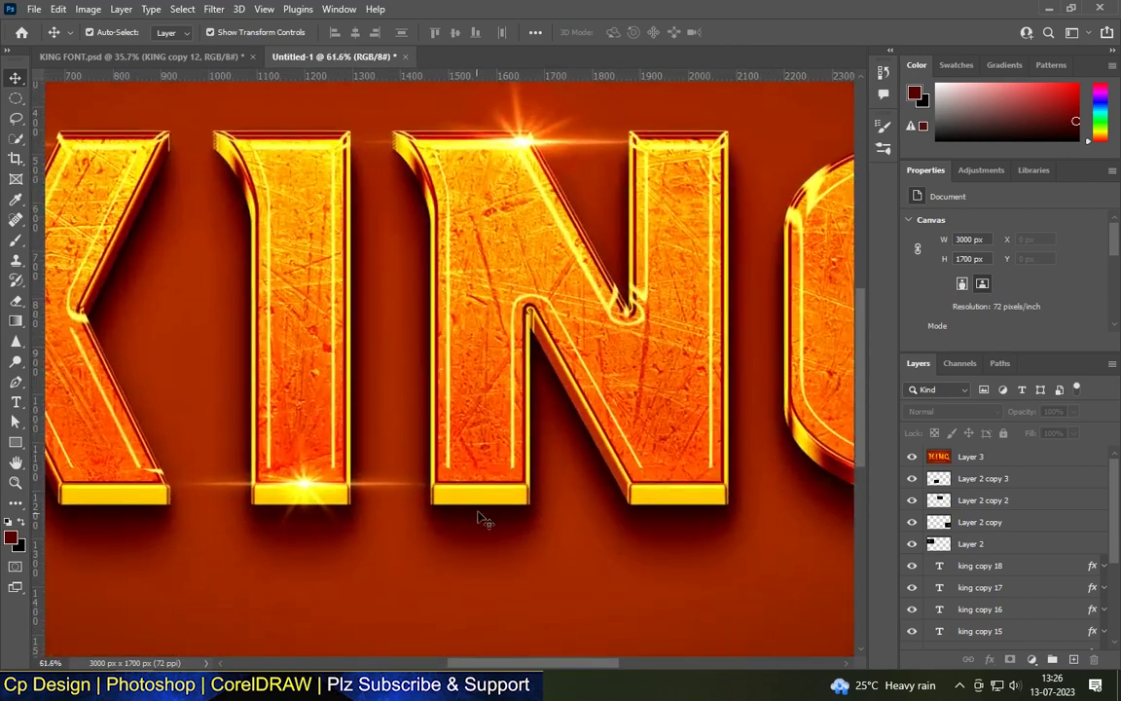
scroll(476, 521, "up", 2)
scroll(589, 558, "down", 3)
scroll(736, 349, "up", 3)
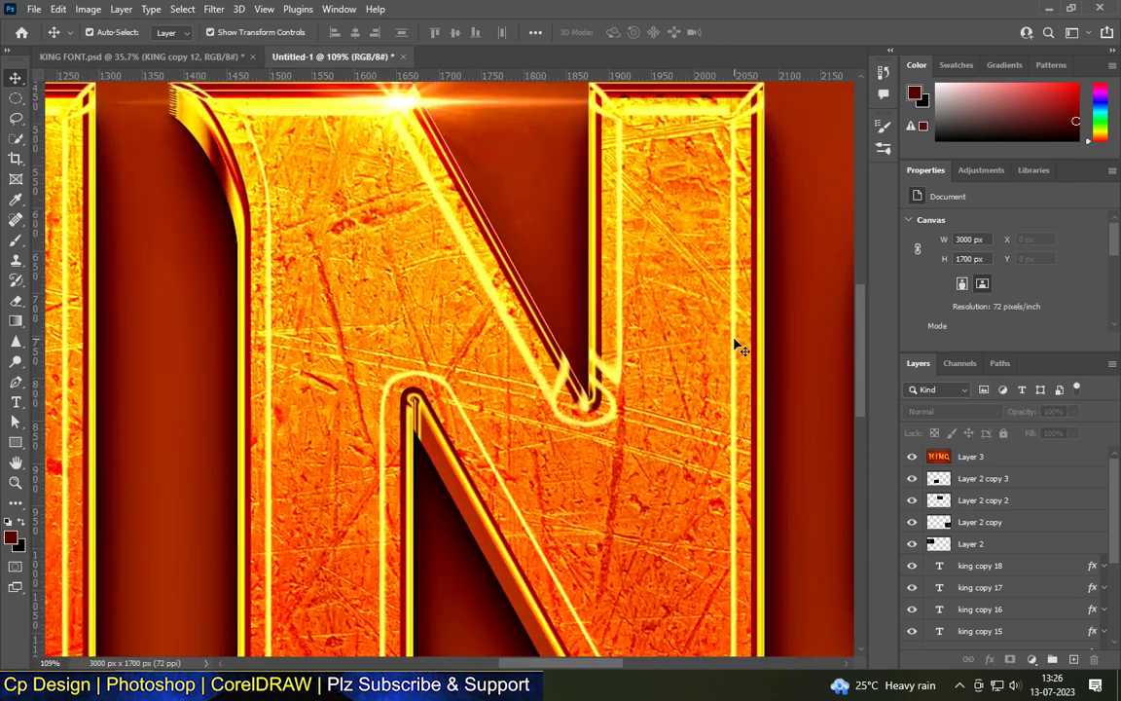
scroll(732, 330, "down", 2)
scroll(506, 318, "down", 2)
scroll(531, 281, "down", 1)
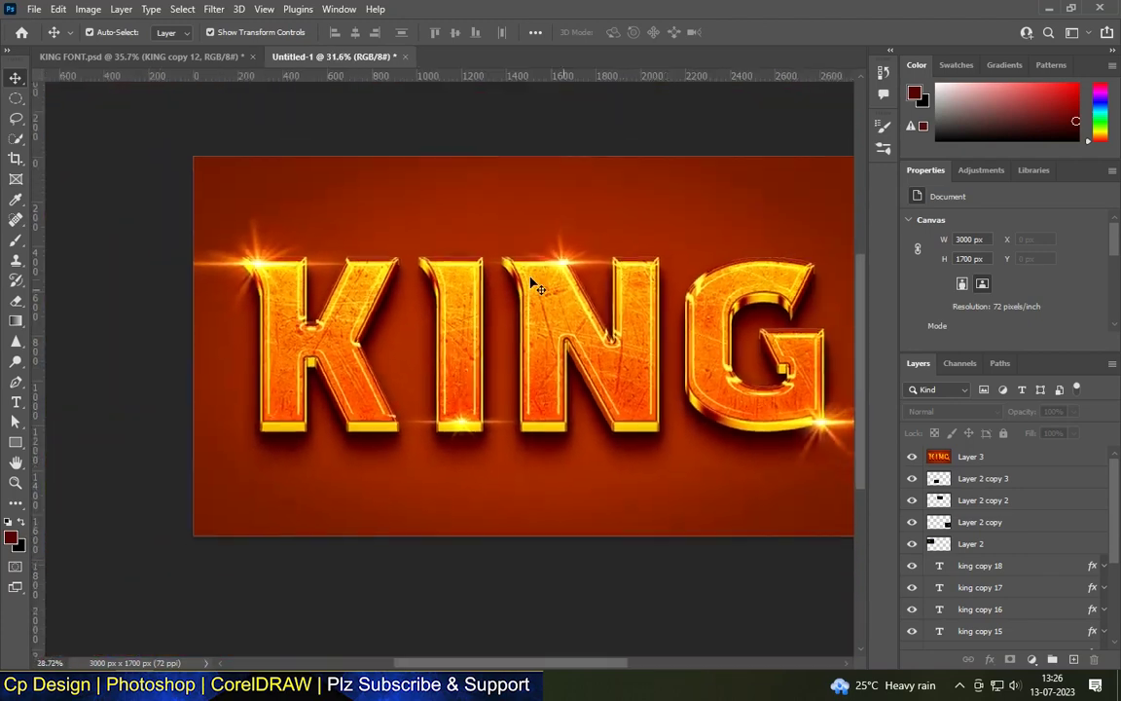
scroll(565, 484, "down", 2)
scroll(408, 318, "up", 2)
scroll(508, 293, "up", 2)
scroll(508, 293, "up", 1)
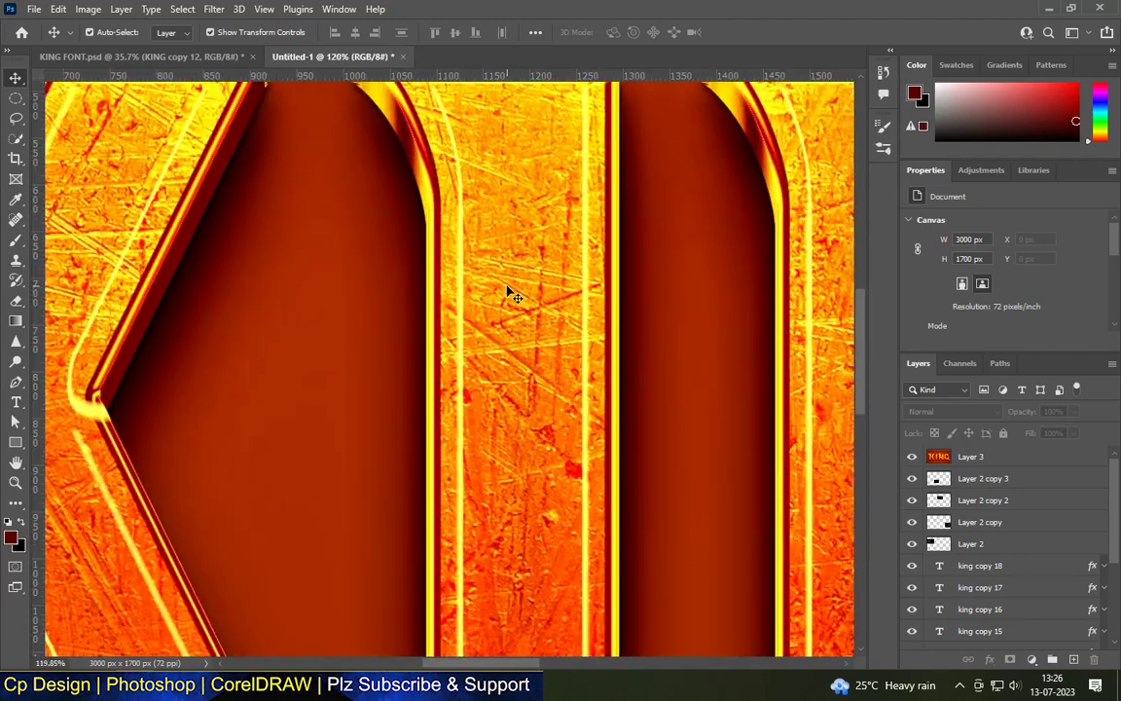
scroll(495, 368, "down", 1)
scroll(493, 368, "down", 2)
scroll(487, 321, "up", 2)
scroll(477, 292, "down", 2)
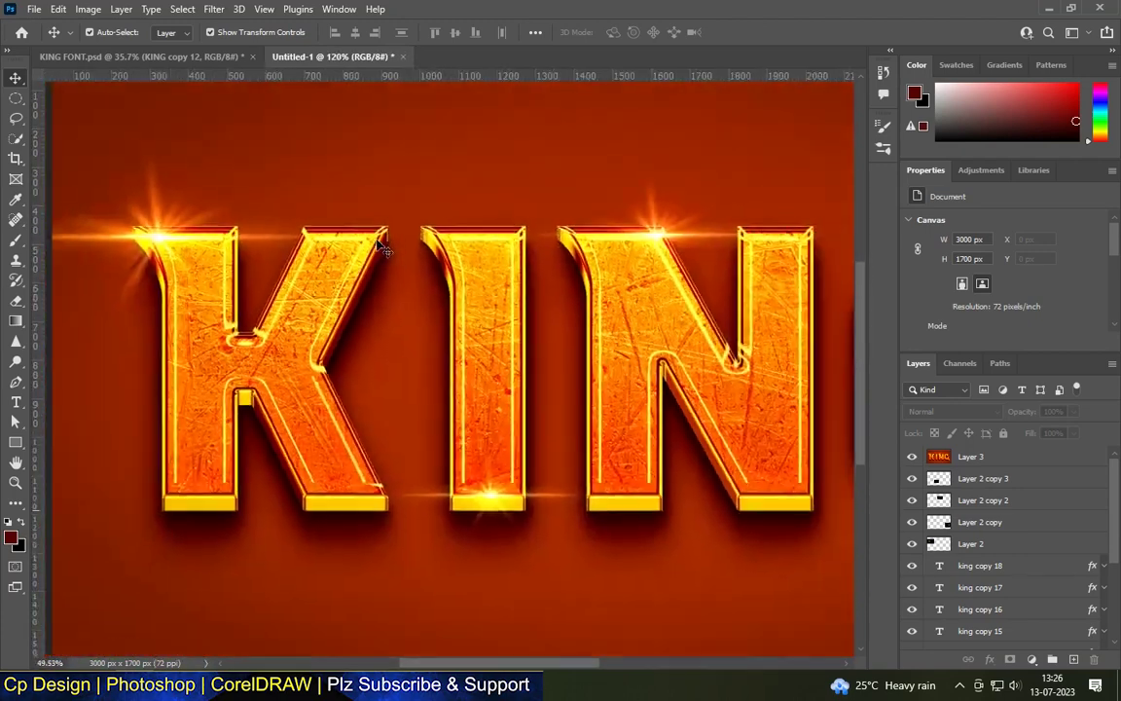
scroll(467, 265, "down", 1)
scroll(582, 412, "up", 1)
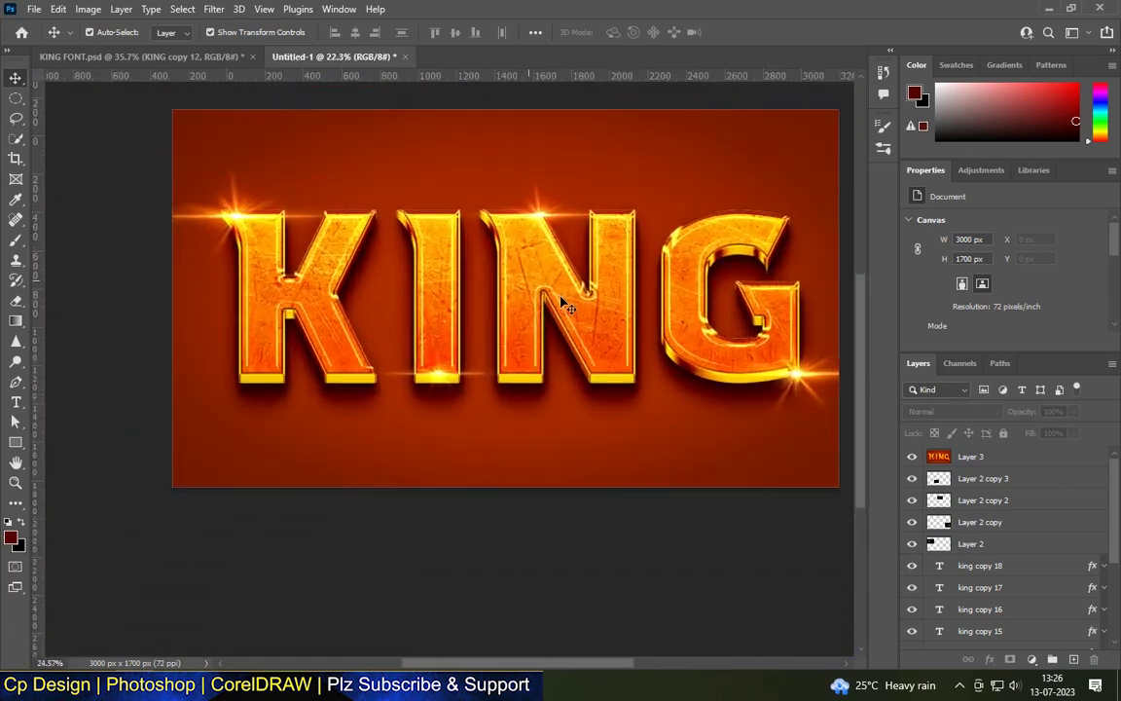
scroll(564, 304, "up", 2)
scroll(565, 306, "down", 3)
scroll(468, 288, "up", 3)
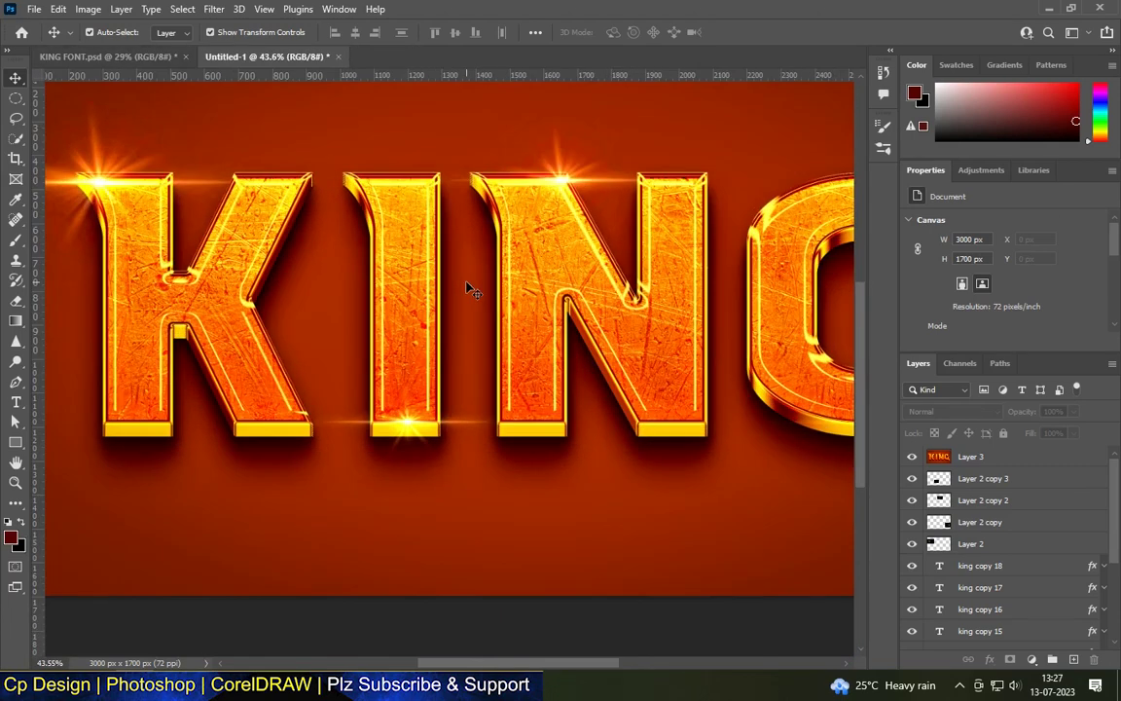
scroll(465, 285, "down", 1)
scroll(455, 281, "down", 4)
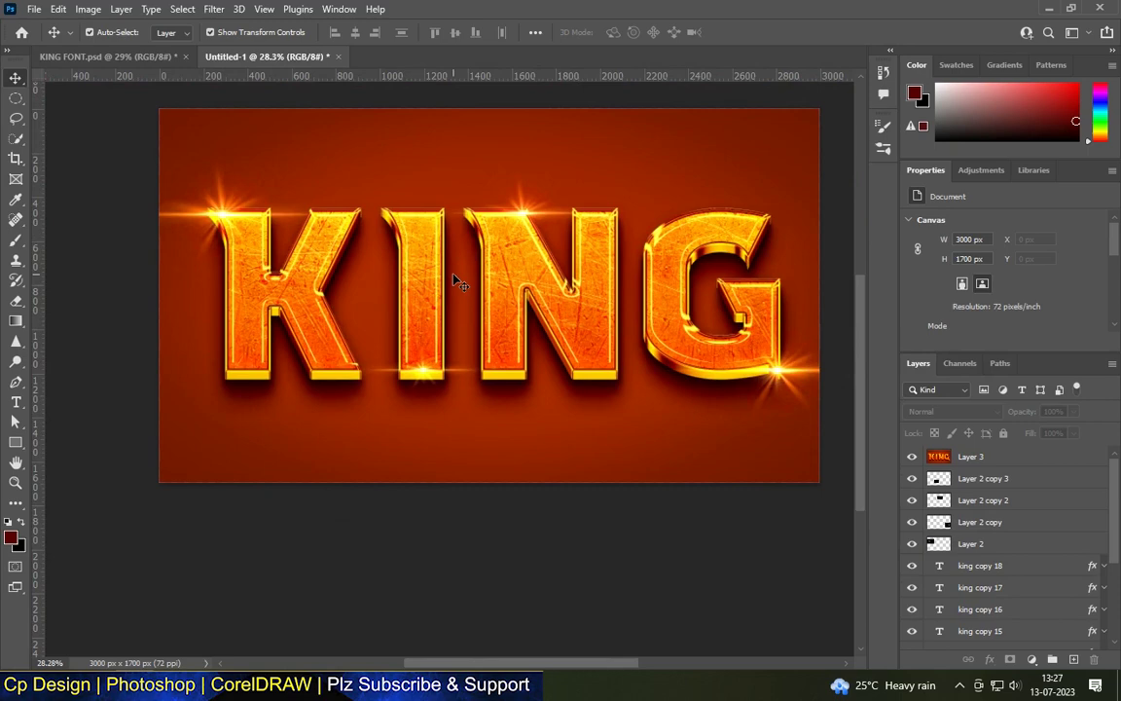
scroll(456, 280, "up", 3)
scroll(457, 281, "up", 1)
scroll(462, 275, "up", 1)
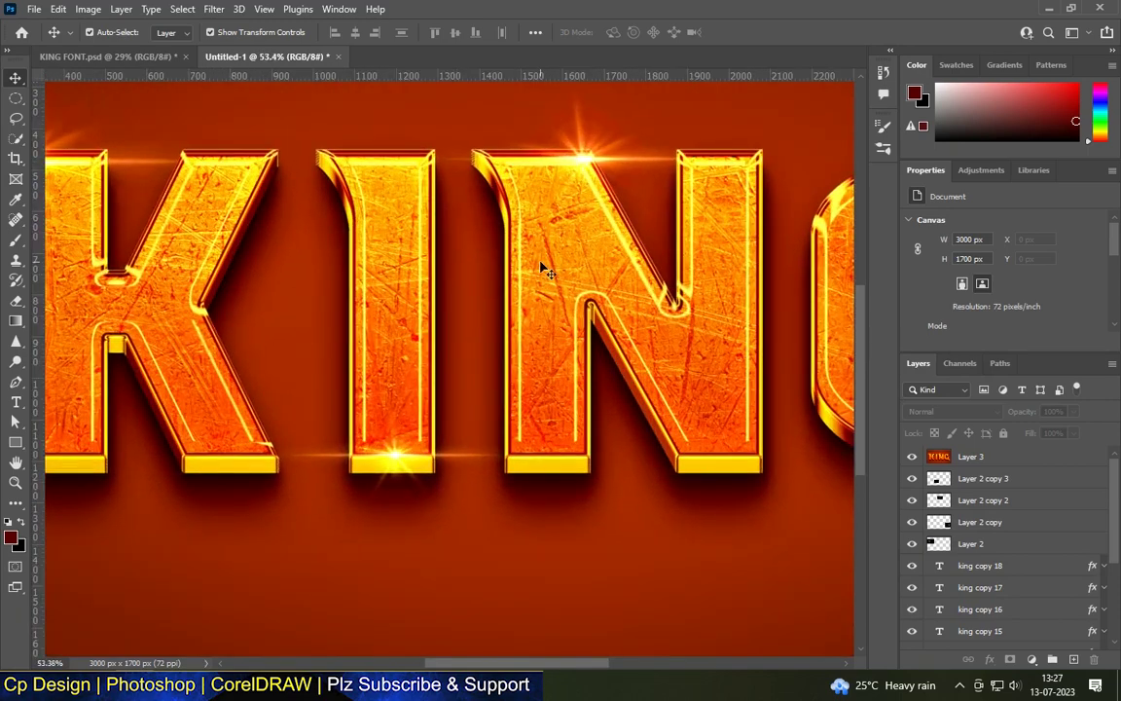
scroll(545, 270, "up", 3)
scroll(542, 270, "down", 3)
scroll(542, 271, "down", 2)
scroll(542, 270, "down", 1)
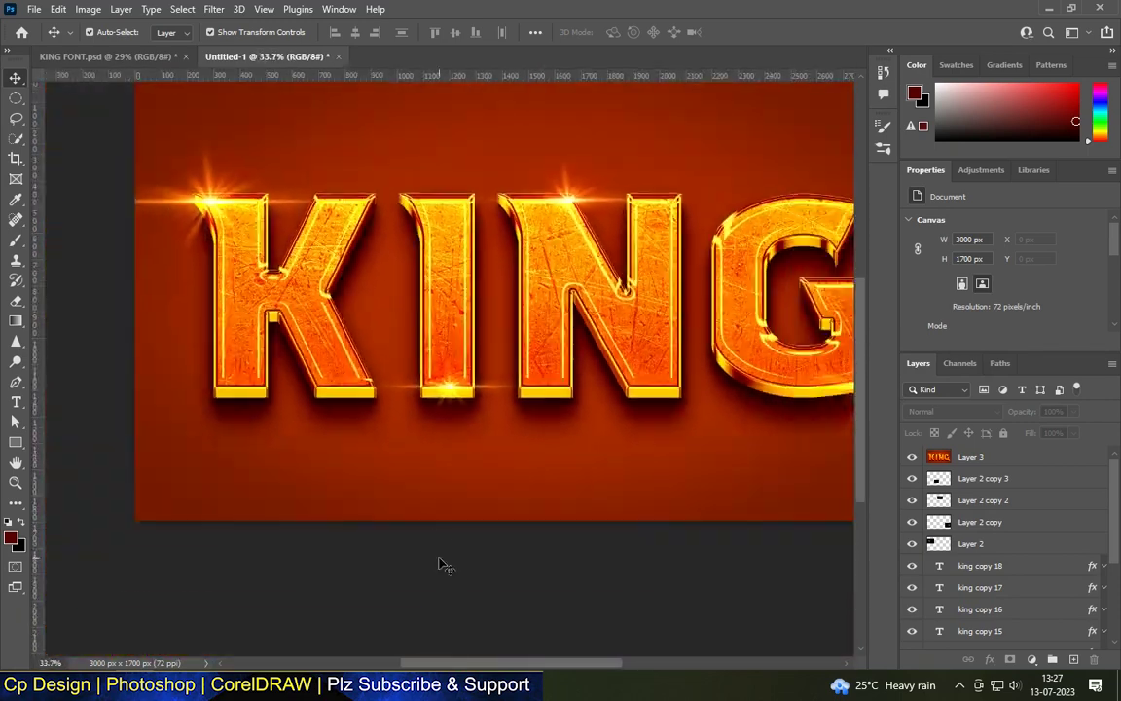